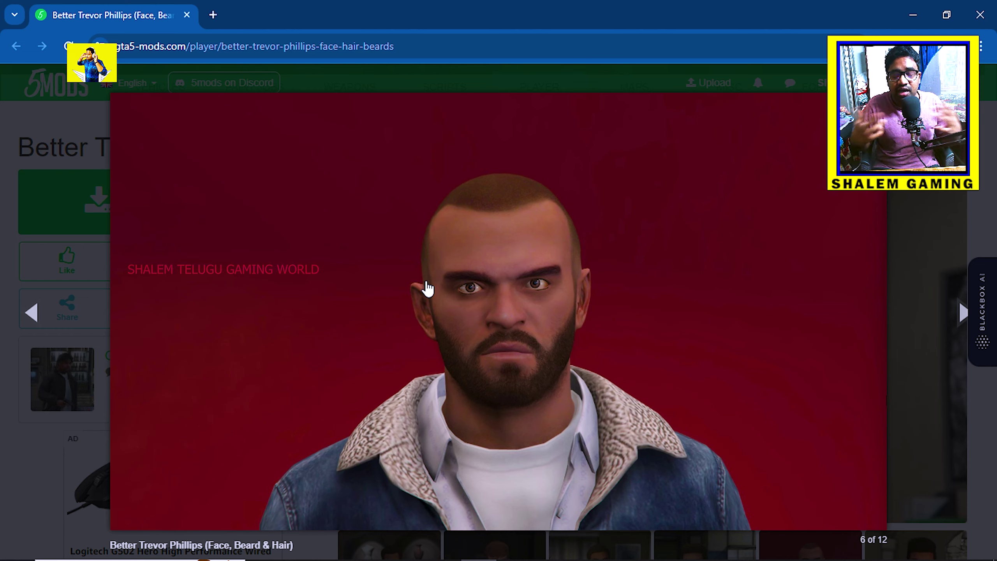
Browse several preview images in the Better Trevor Phillips mod gallery and close the image viewer.
{"action": "left_click", "coordinate": [428, 289]}
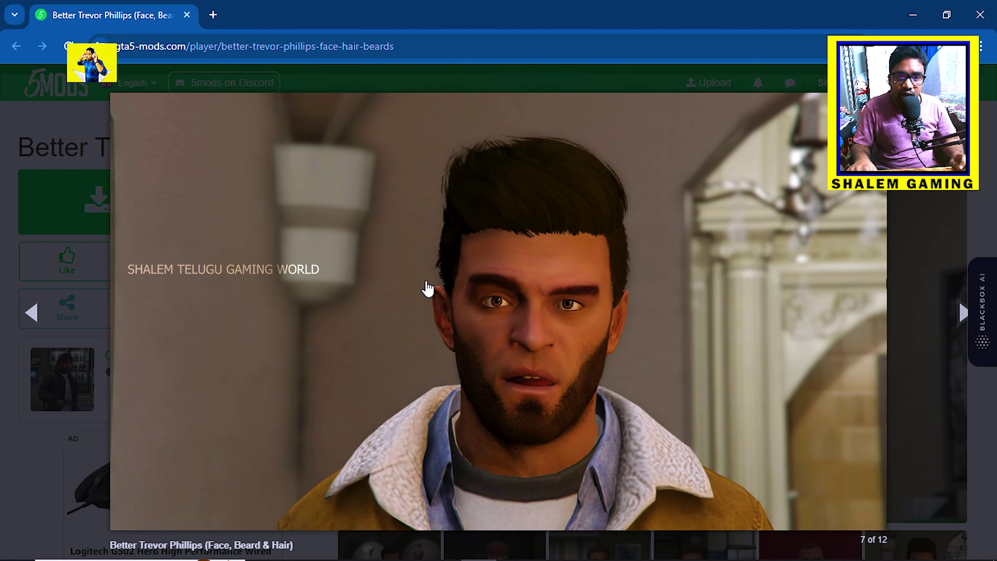
{"action": "left_click", "coordinate": [428, 288]}
{"action": "left_click", "coordinate": [427, 289]}
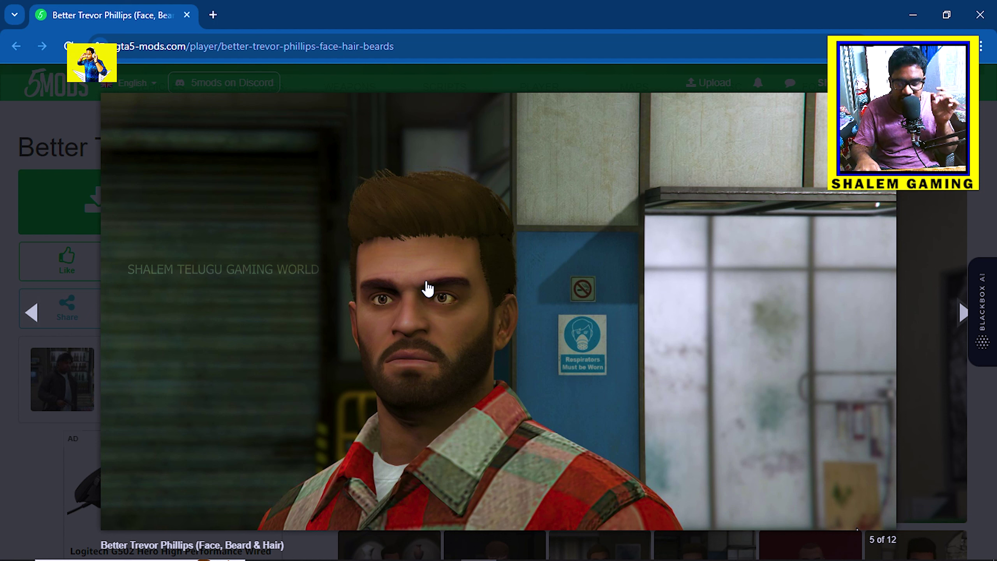
{"action": "key", "text": "Left"}
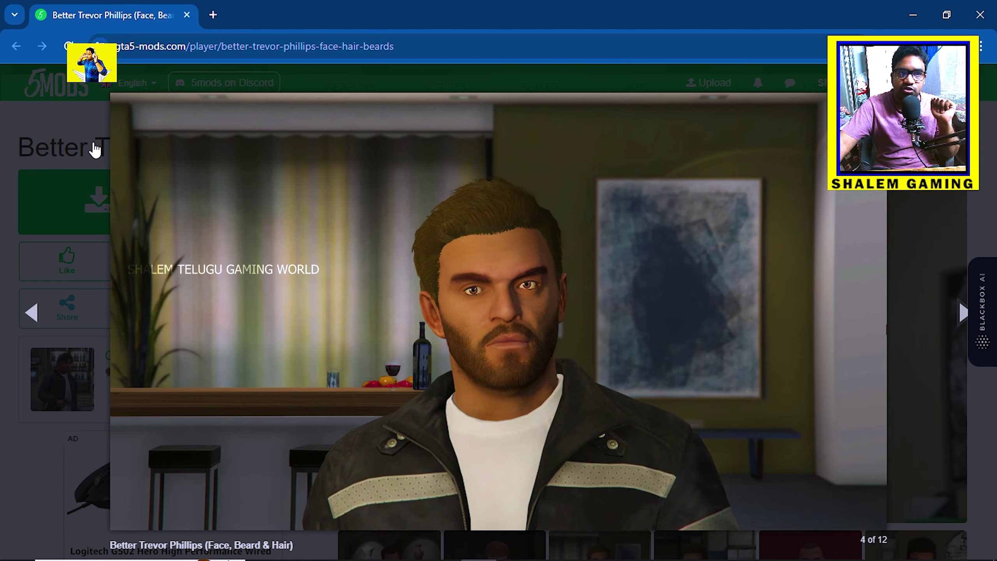
{"action": "left_click", "coordinate": [4, 138]}
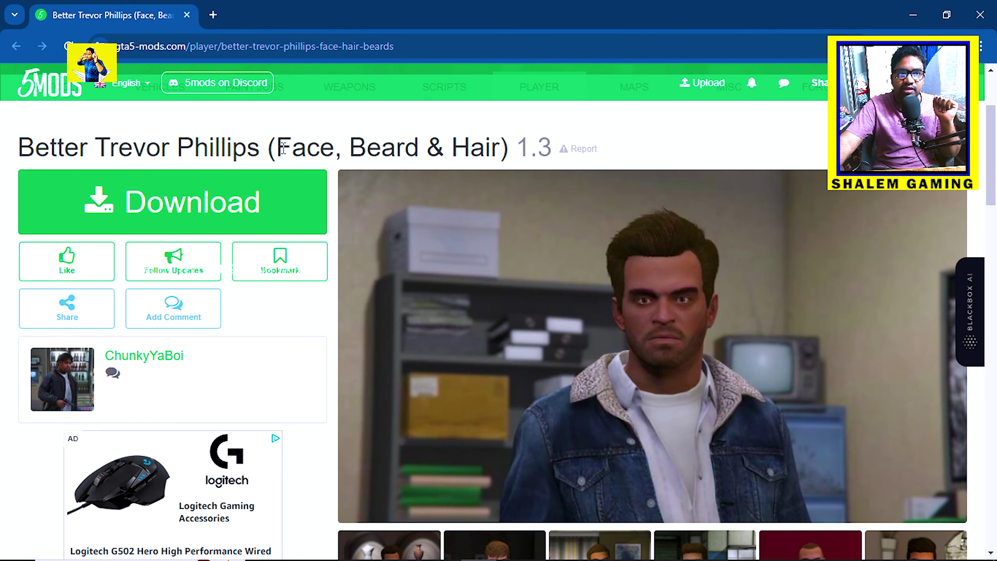
Look over the title and contents of the Better Trevor Phillips (Face, Beard & Hair) 1.3 mod page.
{"action": "left_click_drag", "start_coordinate": [282, 148], "coordinate": [495, 149]}
{"action": "left_click", "coordinate": [732, 146]}
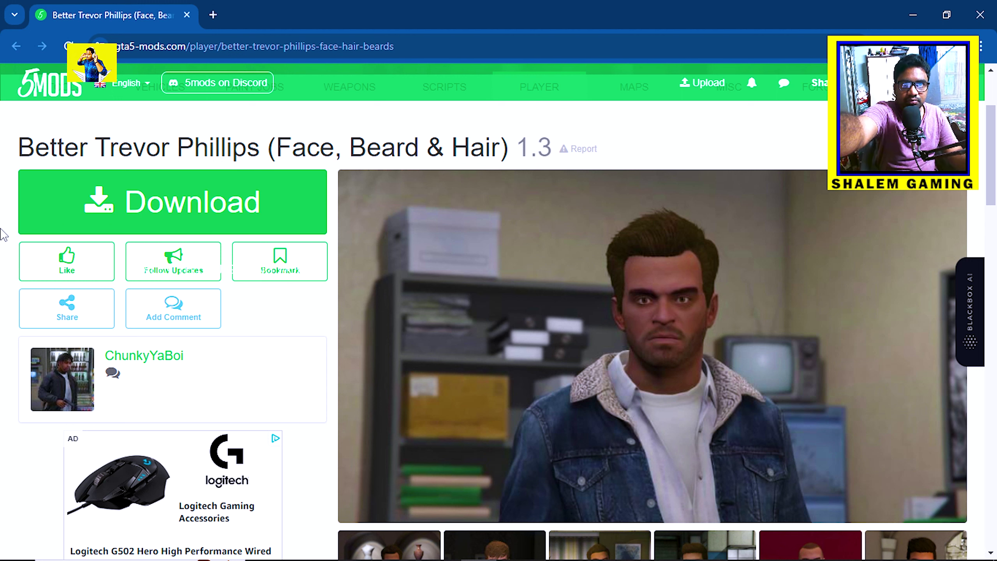
{"action": "scroll", "coordinate": [3, 235], "scroll_direction": "down", "scroll_amount": 12}
{"action": "scroll", "coordinate": [4, 151], "scroll_direction": "up", "scroll_amount": 10}
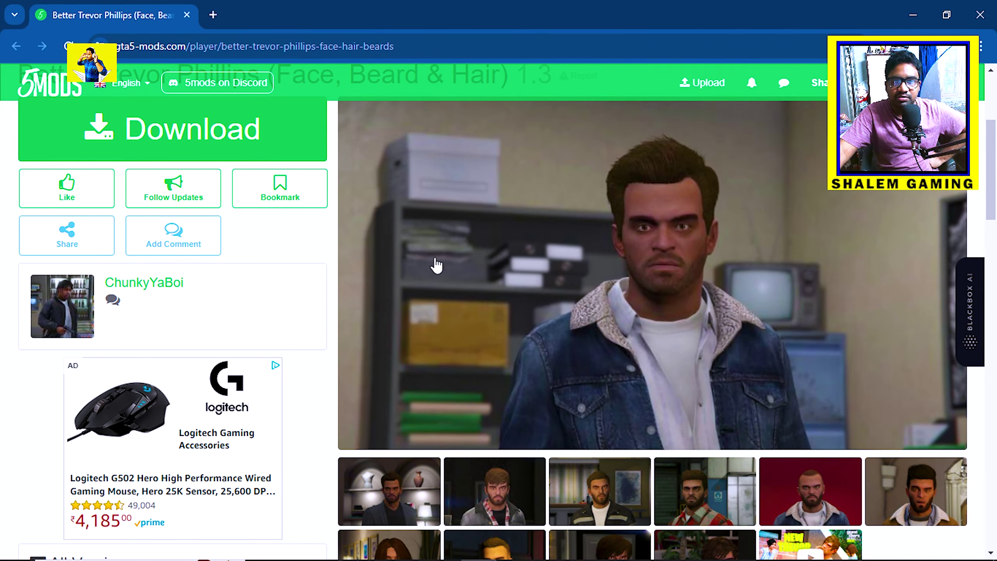
View the mod's gallery images from the first one onward, close the viewer and return to the page heading.
{"action": "left_click", "coordinate": [763, 268]}
{"action": "left_click", "coordinate": [763, 268]}
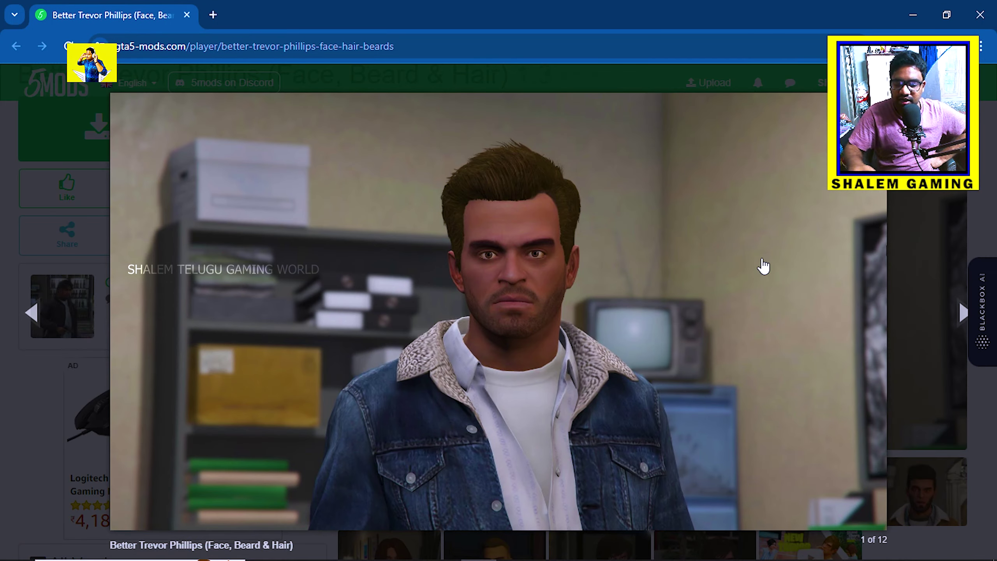
{"action": "left_click", "coordinate": [763, 267]}
{"action": "left_click", "coordinate": [764, 267]}
{"action": "left_click", "coordinate": [764, 267]}
{"action": "left_click", "coordinate": [764, 267]}
{"action": "left_click", "coordinate": [763, 267]}
{"action": "left_click", "coordinate": [763, 267]}
{"action": "left_click", "coordinate": [763, 267]}
{"action": "left_click", "coordinate": [764, 267]}
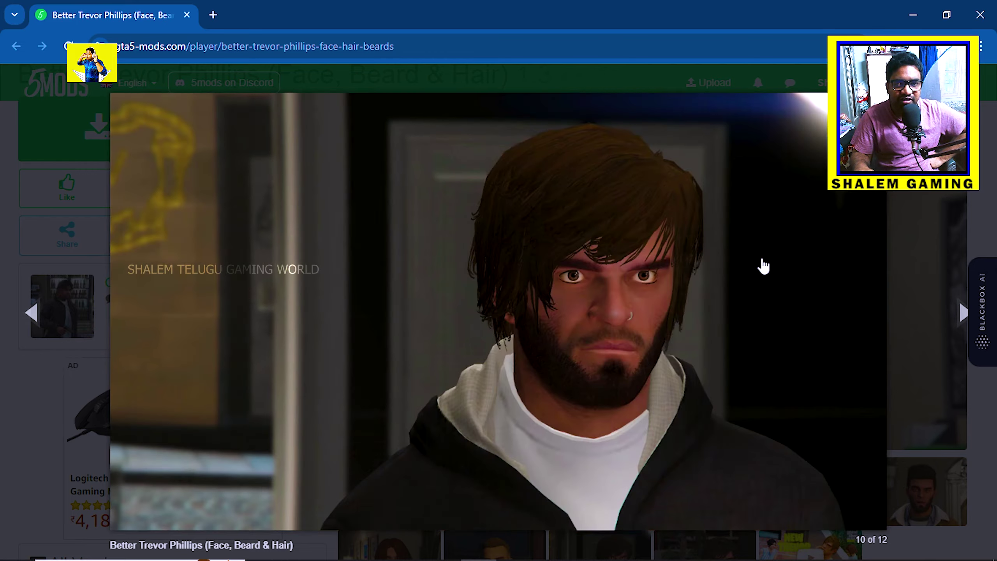
{"action": "left_click", "coordinate": [764, 267]}
{"action": "left_click", "coordinate": [763, 268]}
{"action": "left_click", "coordinate": [764, 267]}
{"action": "left_click", "coordinate": [764, 267]}
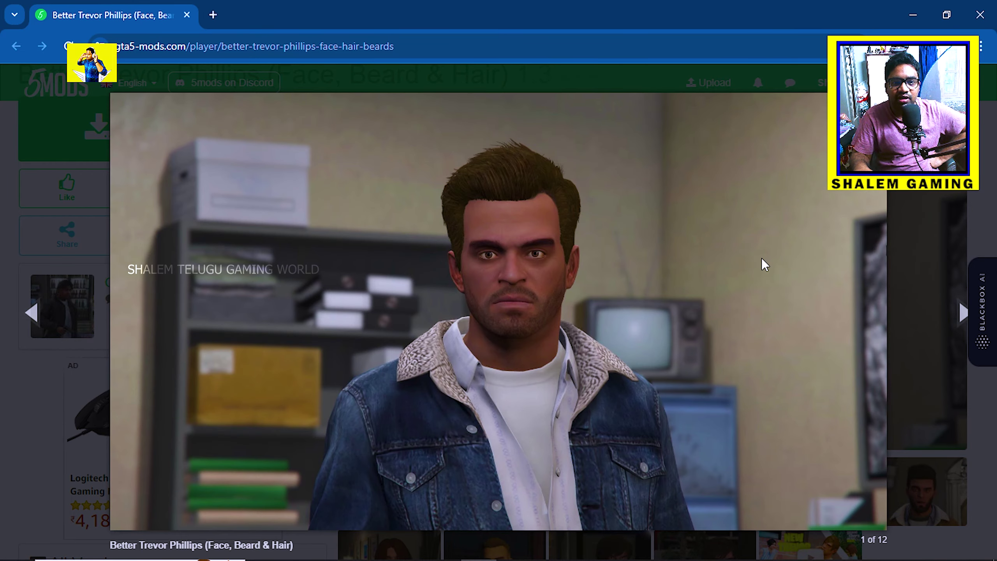
{"action": "left_click", "coordinate": [763, 267]}
{"action": "left_click", "coordinate": [763, 267]}
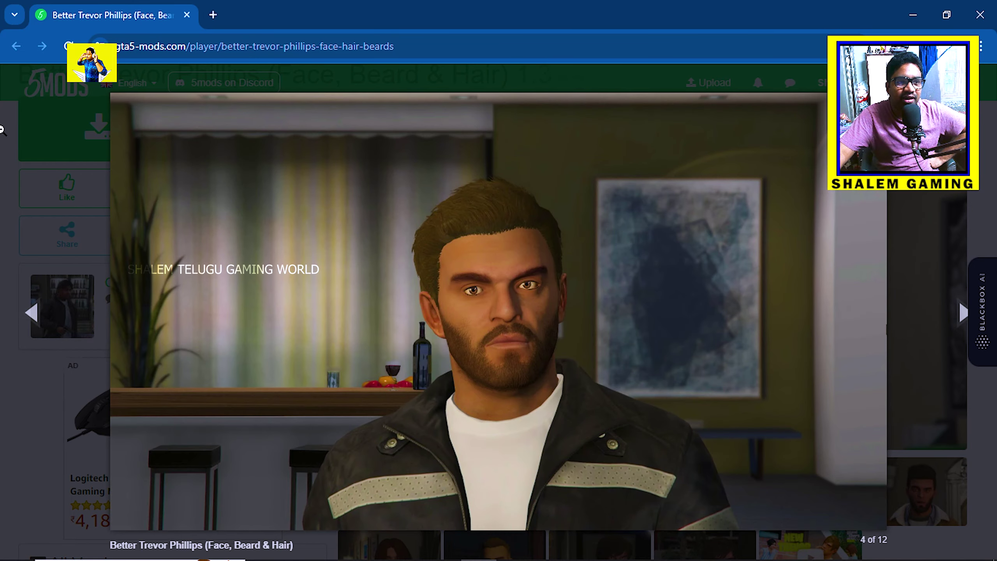
{"action": "left_click", "coordinate": [3, 136]}
{"action": "scroll", "coordinate": [3, 135], "scroll_direction": "up", "scroll_amount": 2}
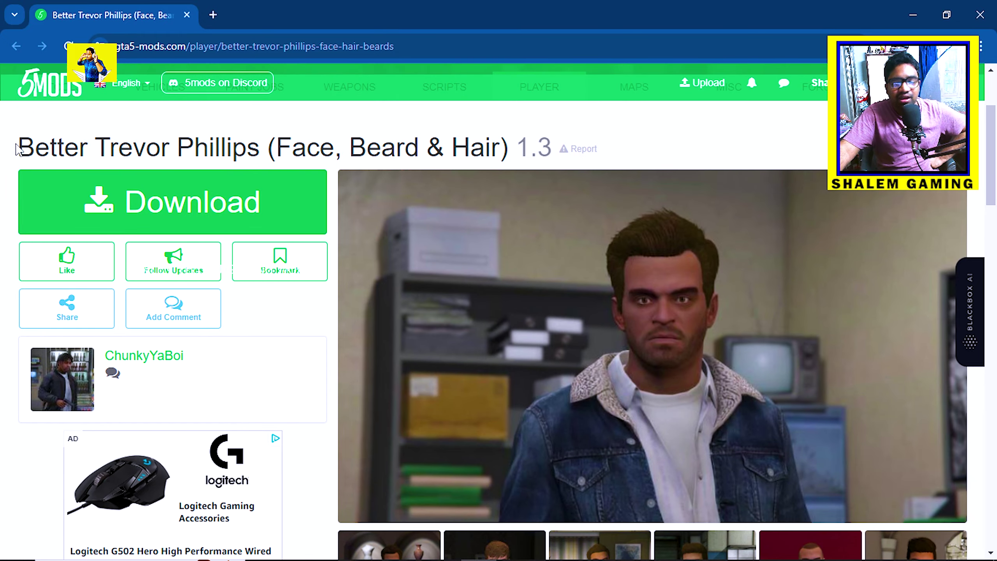
{"action": "left_click", "coordinate": [194, 206]}
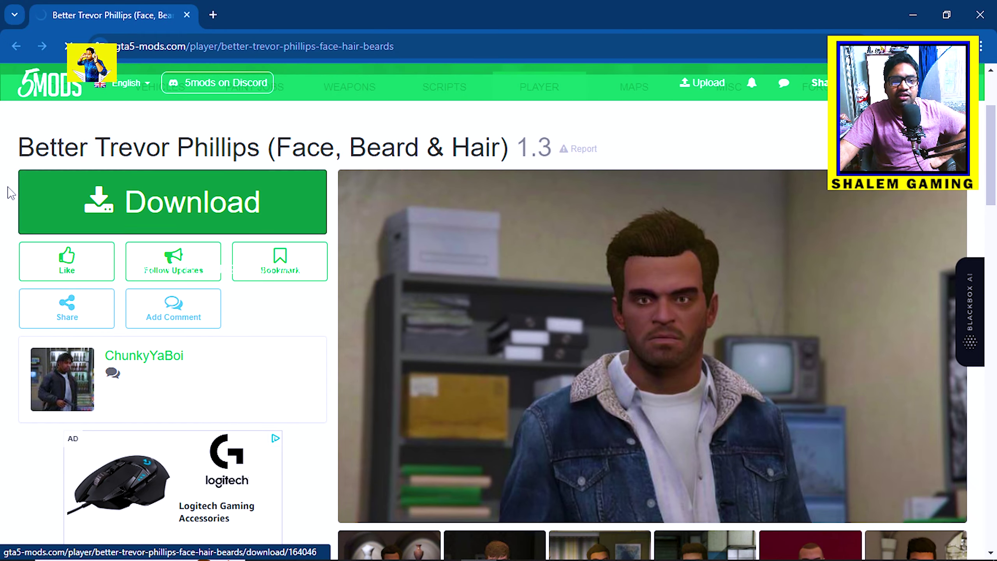
{"action": "key", "text": "alt+Left"}
{"action": "scroll", "coordinate": [216, 181], "scroll_direction": "down", "scroll_amount": 3}
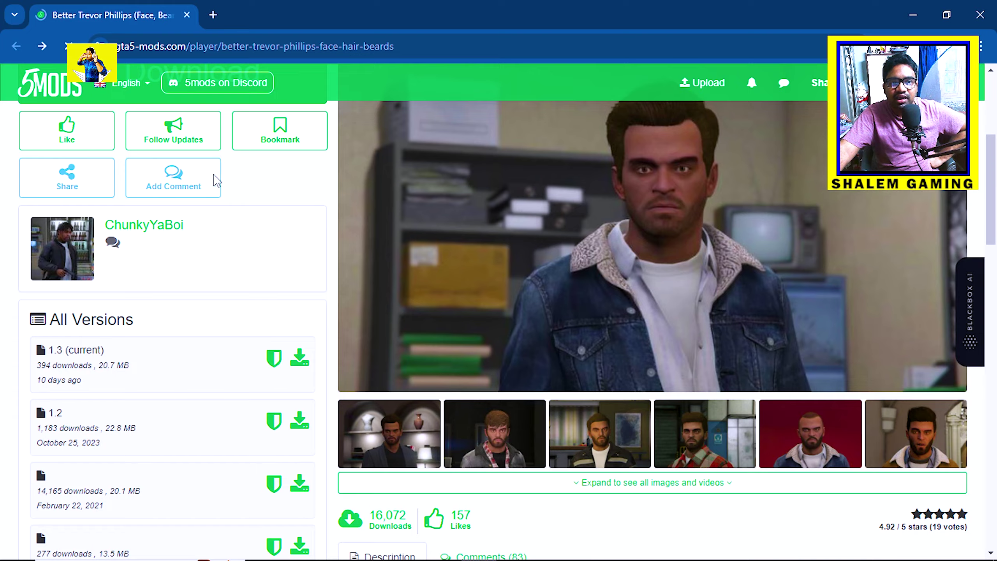
{"action": "scroll", "coordinate": [216, 181], "scroll_direction": "up", "scroll_amount": 6}
Switch to File Explorer and extract e3ab96-BETTERTREVOR 1.3.rar in Downloads > Compressed into a folder of the same name.
{"action": "left_click", "coordinate": [914, 14]}
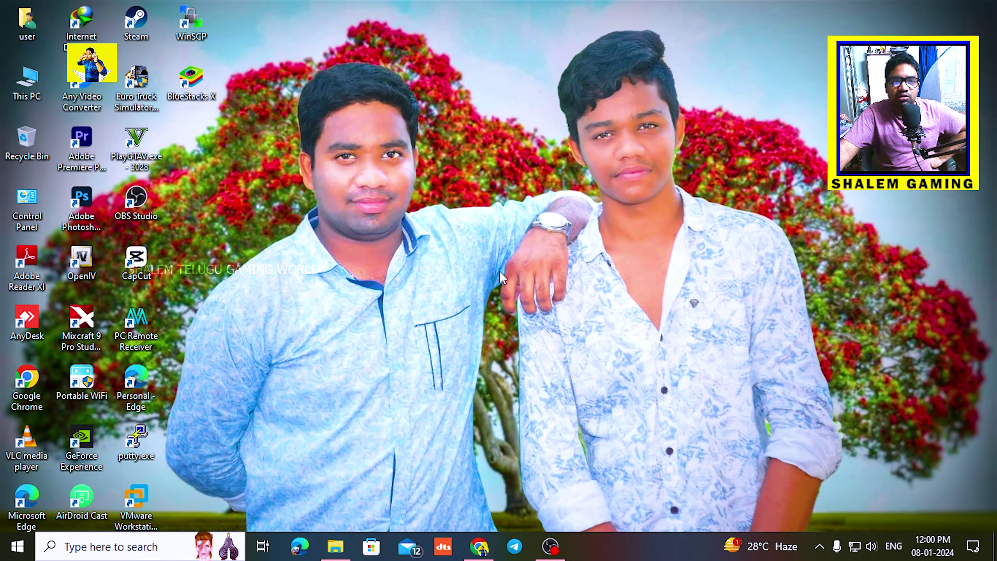
{"action": "left_click", "coordinate": [336, 546]}
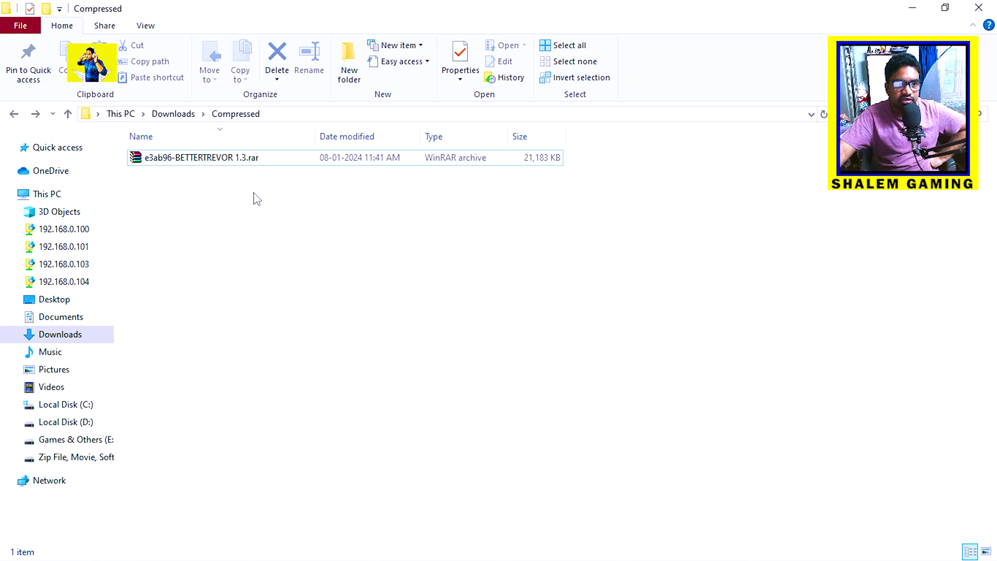
{"action": "left_click", "coordinate": [225, 167]}
{"action": "right_click", "coordinate": [224, 167]}
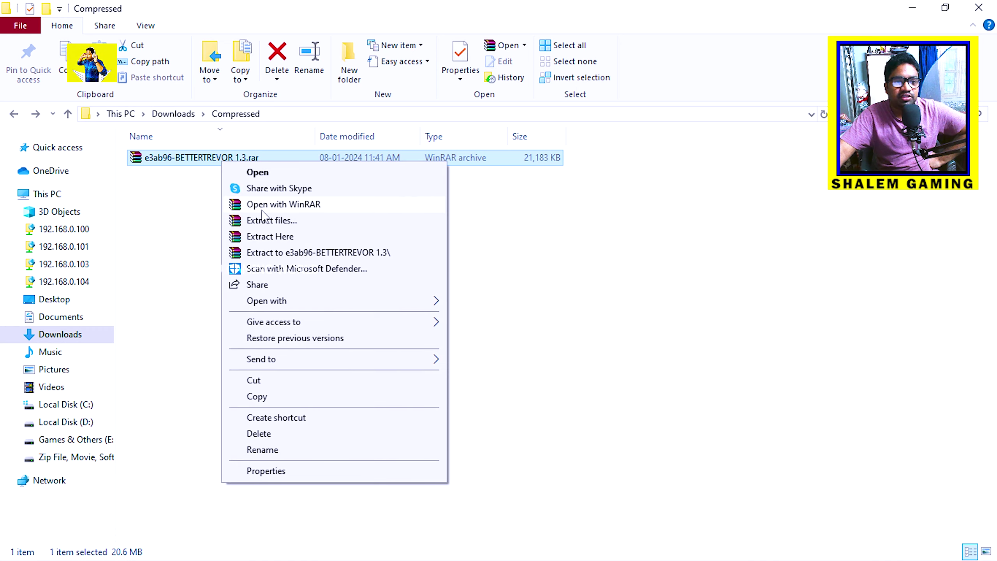
{"action": "left_click", "coordinate": [276, 252]}
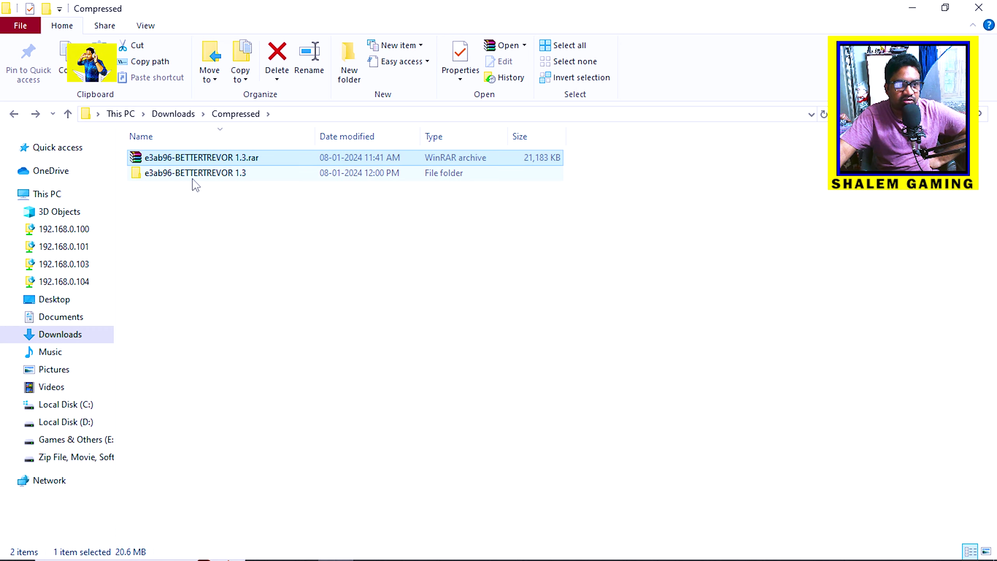
Open the extracted e3ab96-BETTERTREVOR 1.3 folder and its BETTERTREVOR 1.3 subfolder, and select all its contents.
{"action": "double_click", "coordinate": [192, 174]}
{"action": "double_click", "coordinate": [181, 156]}
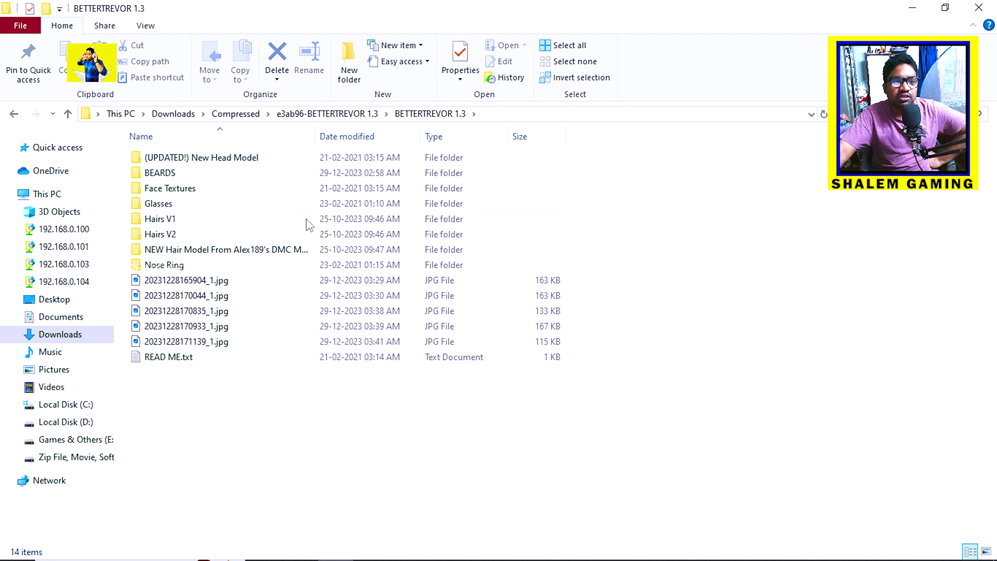
{"action": "left_click_drag", "start_coordinate": [210, 425], "coordinate": [205, 149]}
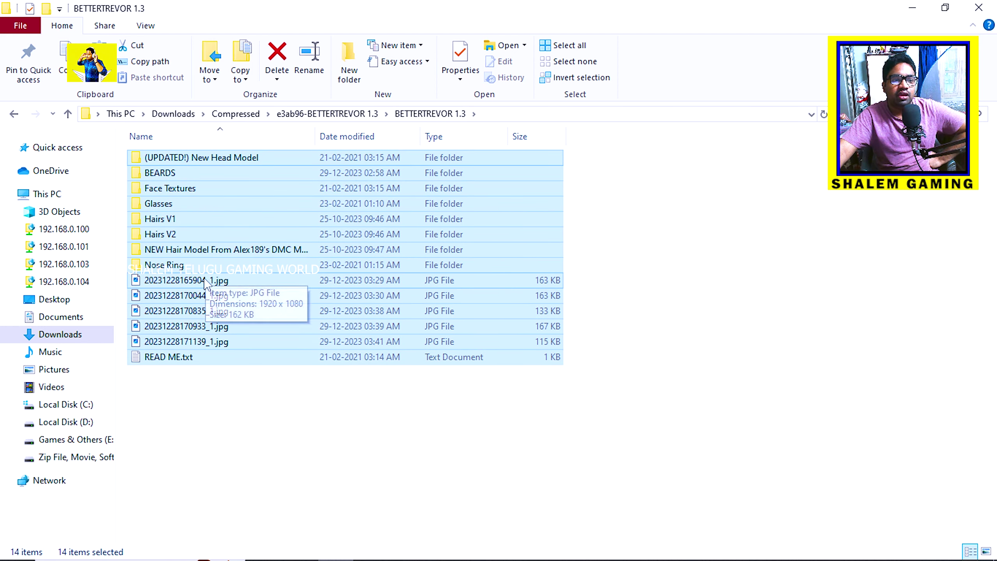
{"action": "left_click", "coordinate": [223, 286]}
{"action": "double_click", "coordinate": [223, 286]}
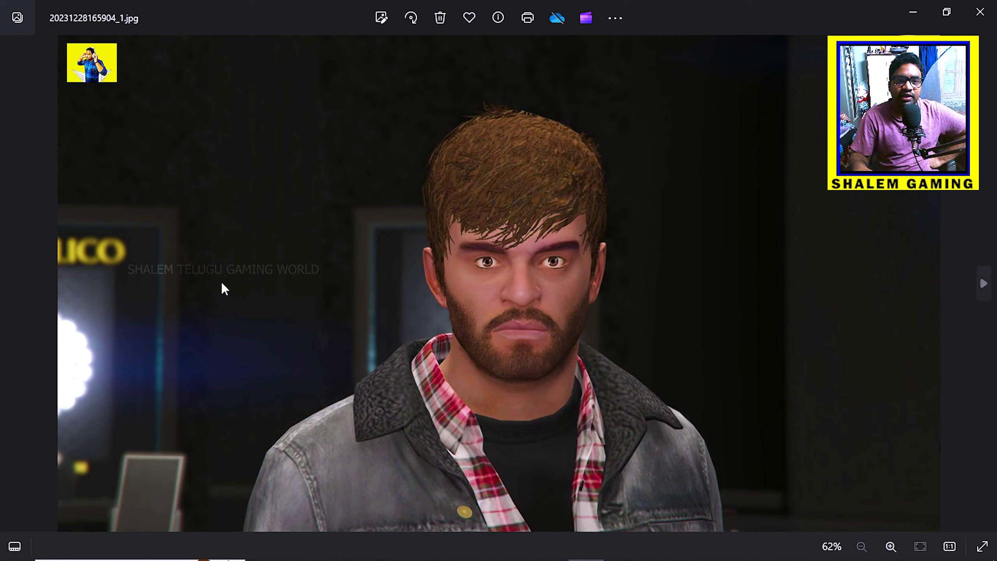
{"action": "key", "text": "Right"}
{"action": "key", "text": "Right"}
{"action": "key", "text": "Right"}
{"action": "key", "text": "Right"}
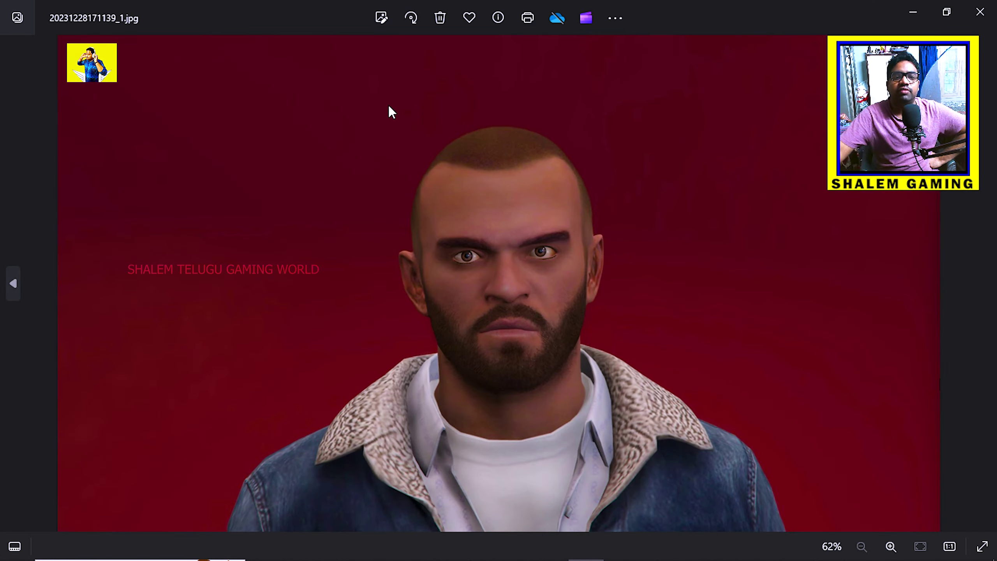
{"action": "left_click", "coordinate": [980, 12]}
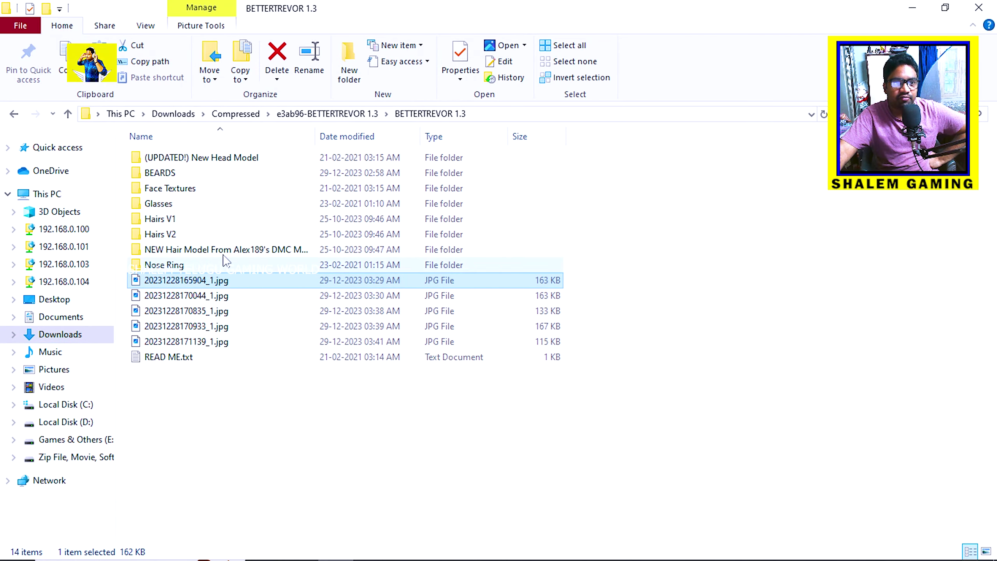
{"action": "double_click", "coordinate": [175, 188]}
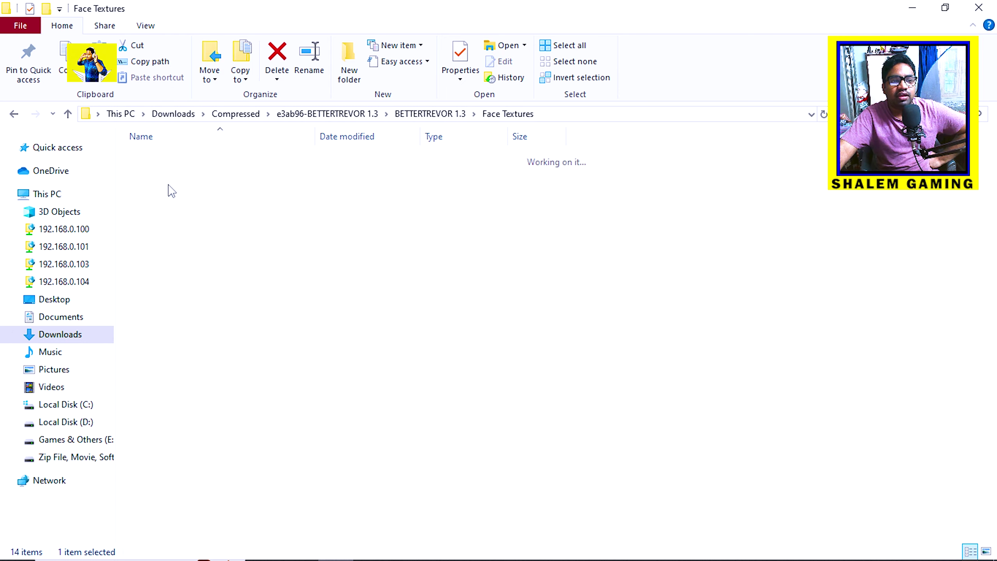
{"action": "left_click", "coordinate": [14, 115]}
{"action": "double_click", "coordinate": [212, 234]}
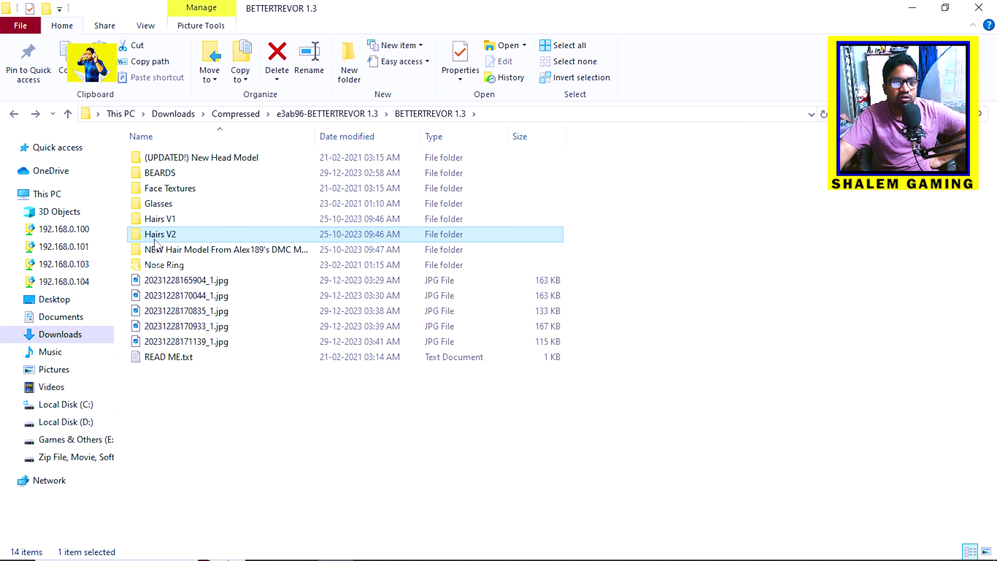
{"action": "double_click", "coordinate": [585, 181]}
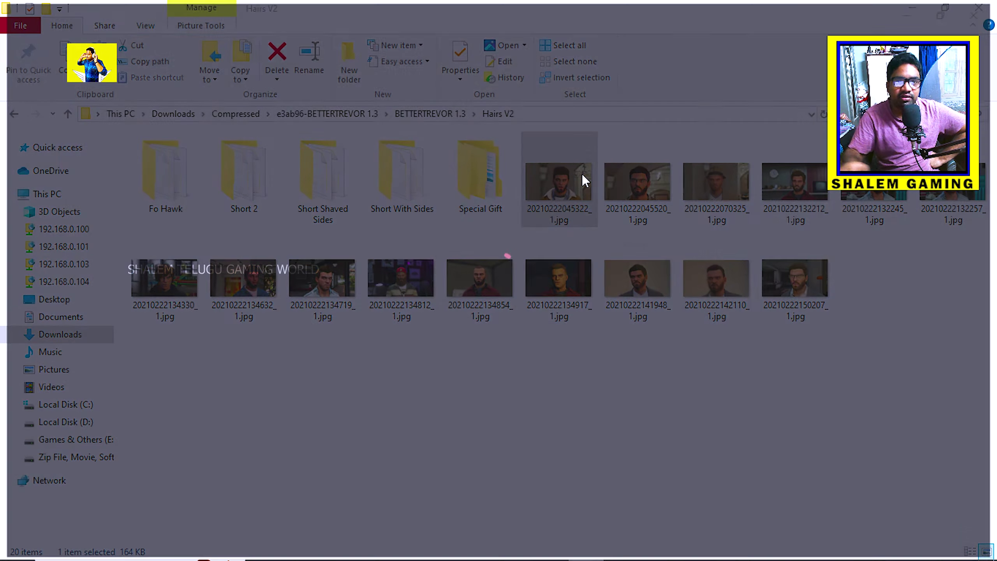
{"action": "key", "text": "Right"}
{"action": "key", "text": "Right"}
{"action": "key", "text": "Right"}
{"action": "key", "text": "Right"}
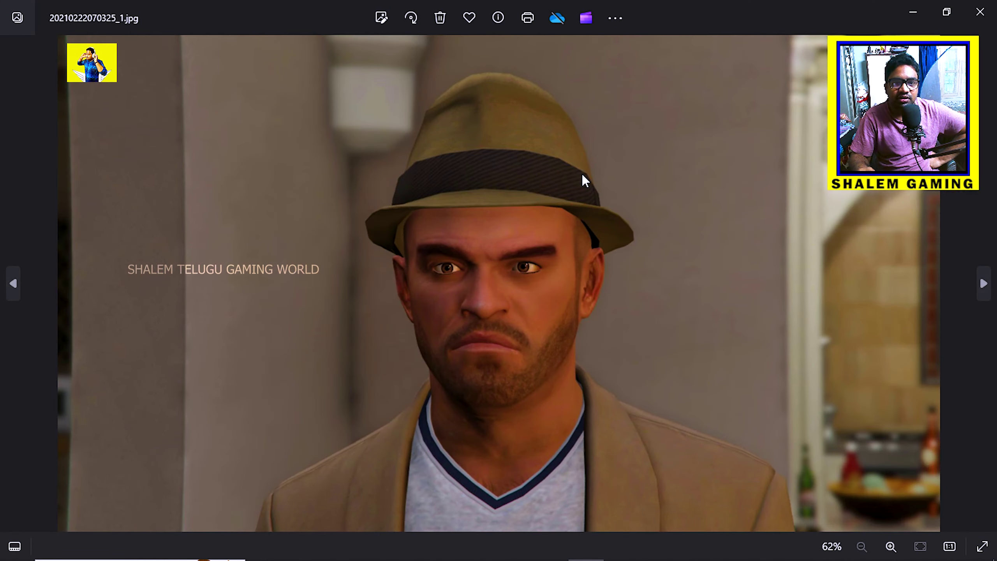
{"action": "key", "text": "Right"}
{"action": "key", "text": "Right"}
{"action": "key", "text": "Right"}
{"action": "key", "text": "Right"}
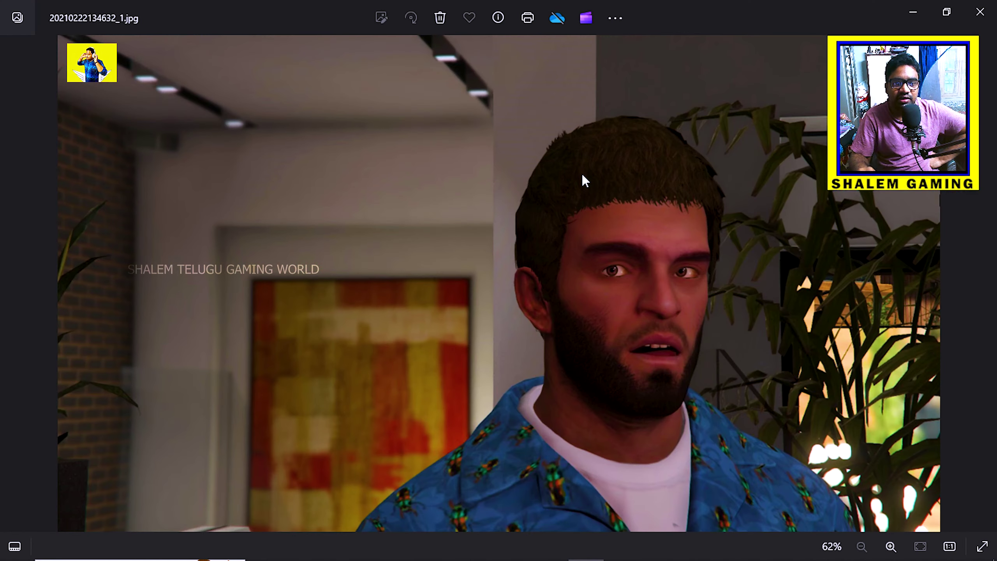
{"action": "key", "text": "Right"}
{"action": "key", "text": "Right"}
{"action": "key", "text": "Right"}
{"action": "key", "text": "Right"}
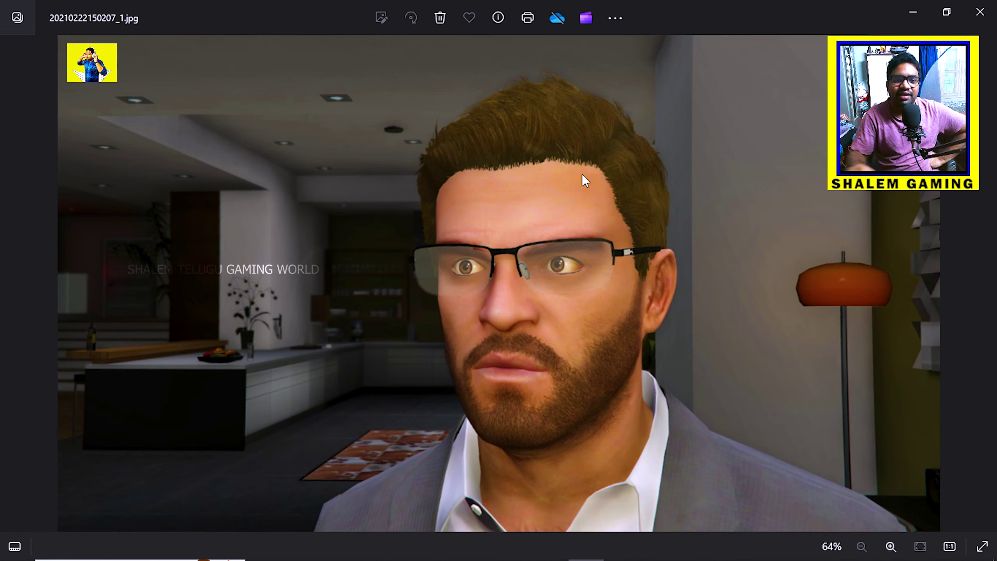
{"action": "left_click", "coordinate": [980, 12]}
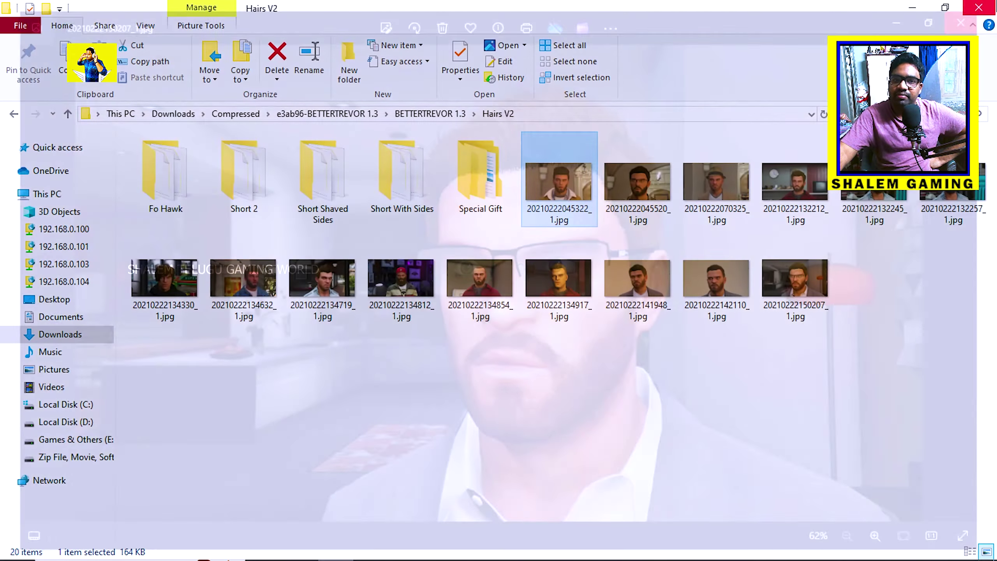
{"action": "left_click", "coordinate": [14, 115]}
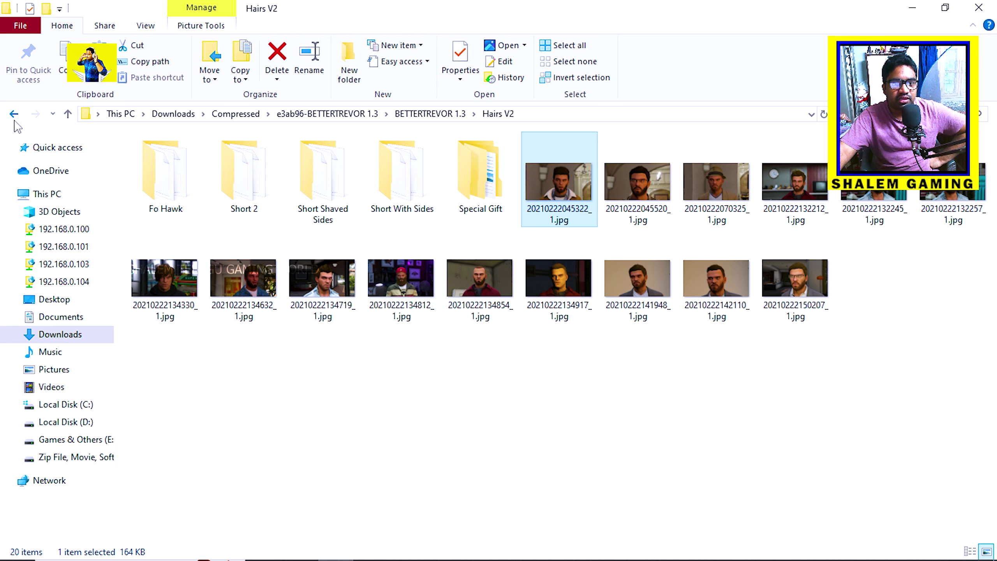
{"action": "double_click", "coordinate": [166, 220]}
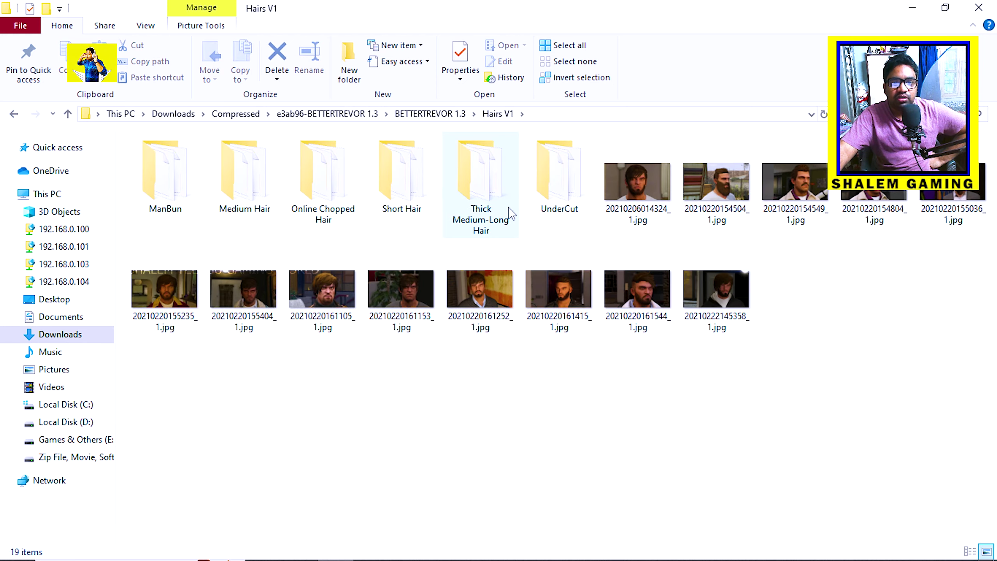
{"action": "double_click", "coordinate": [655, 177]}
{"action": "key", "text": "Right"}
{"action": "key", "text": "Right"}
{"action": "key", "text": "Right"}
{"action": "key", "text": "Right"}
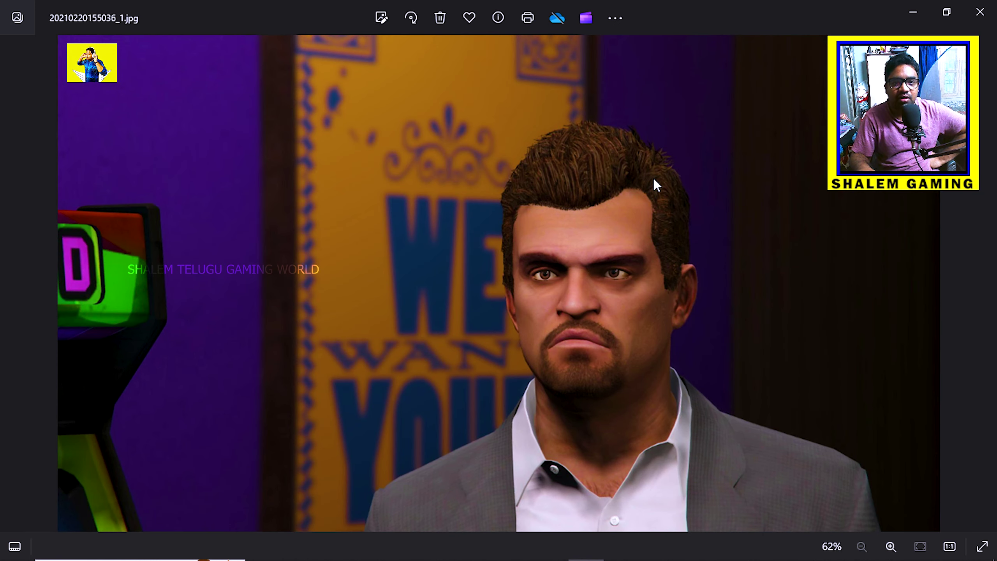
{"action": "key", "text": "Right"}
{"action": "key", "text": "Right"}
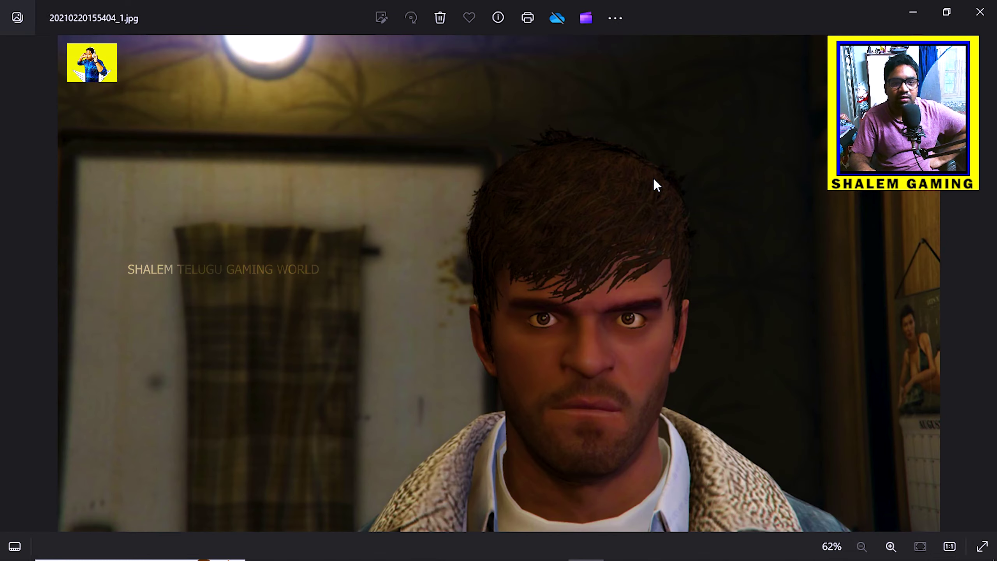
{"action": "key", "text": "Left"}
{"action": "key", "text": "Left"}
{"action": "key", "text": "Right"}
{"action": "key", "text": "Right"}
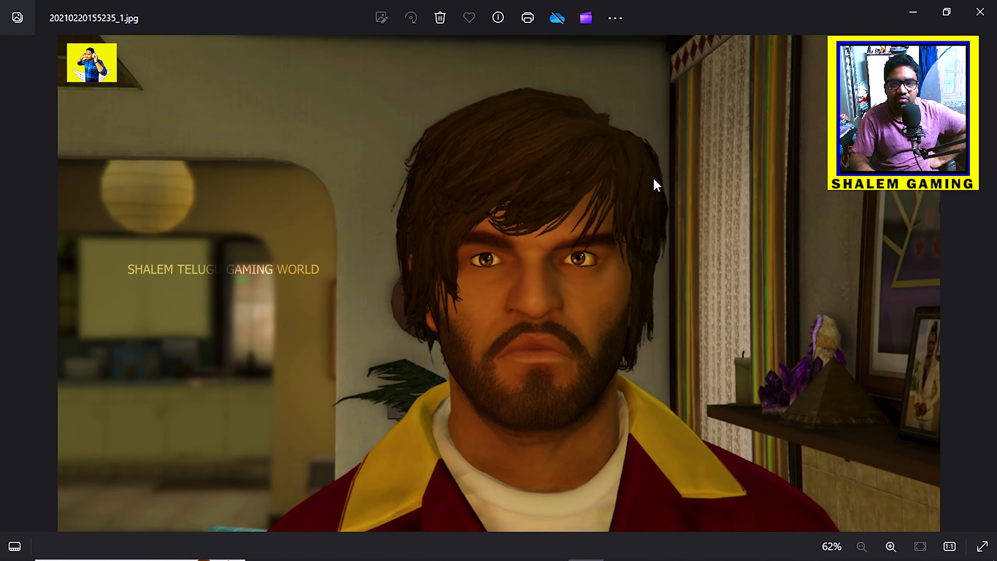
{"action": "left_click", "coordinate": [981, 11]}
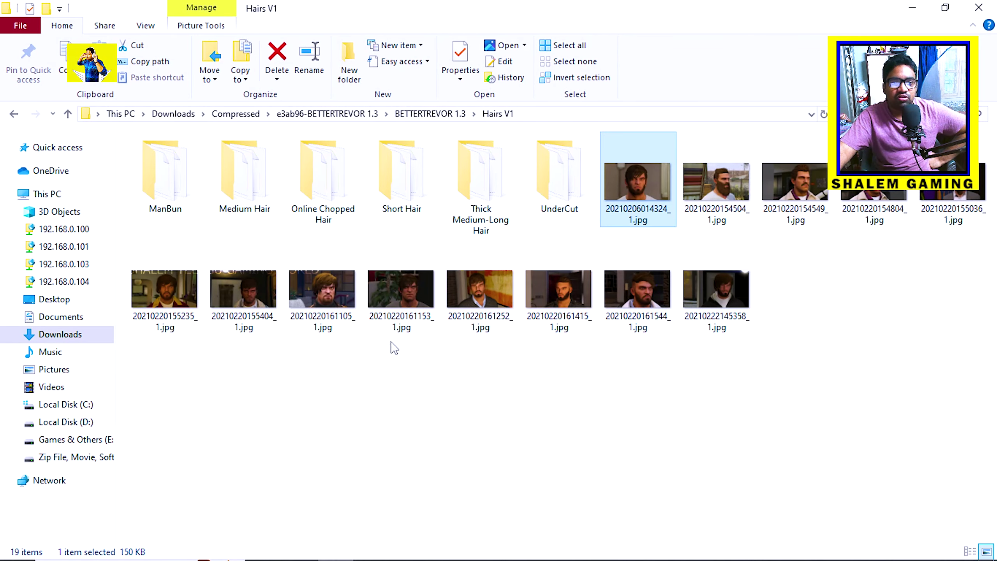
Leave the Hairs V1 folder, check the contents of the (UPDATED!) New Head Model folder, and return to BETTERTREVOR 1.3.
{"action": "left_click", "coordinate": [15, 116]}
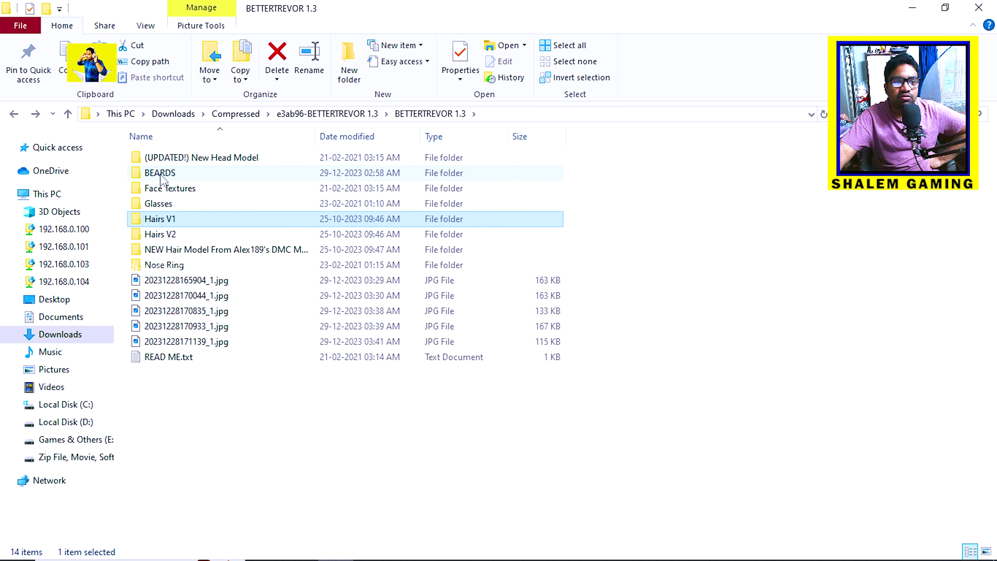
{"action": "double_click", "coordinate": [183, 159]}
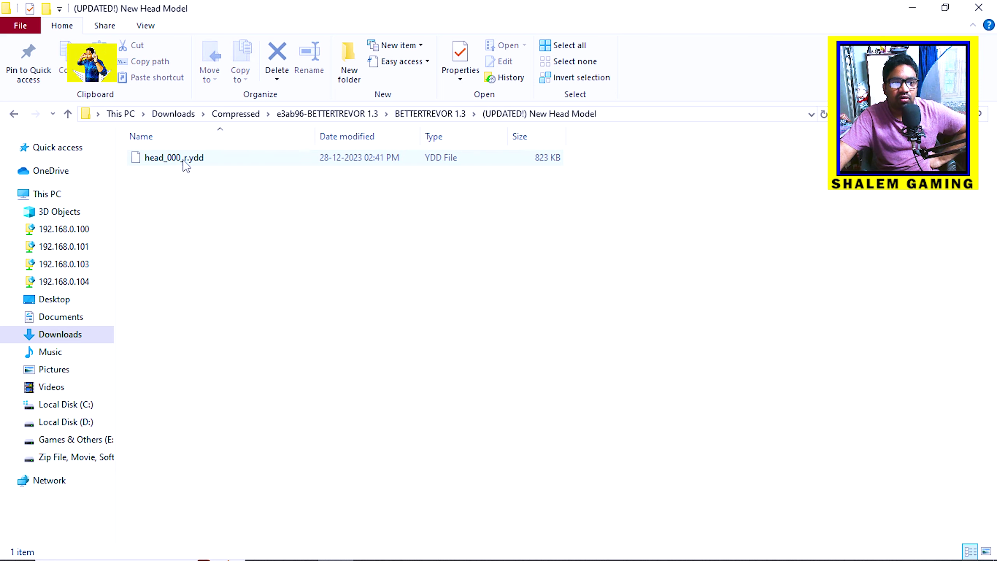
{"action": "left_click", "coordinate": [14, 114]}
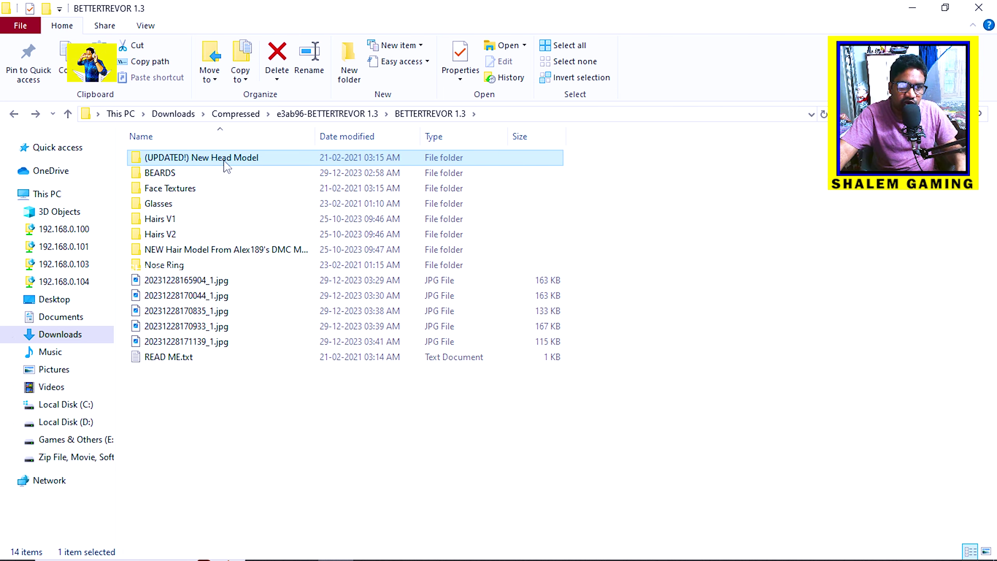
{"action": "double_click", "coordinate": [242, 162]}
{"action": "left_click", "coordinate": [15, 114]}
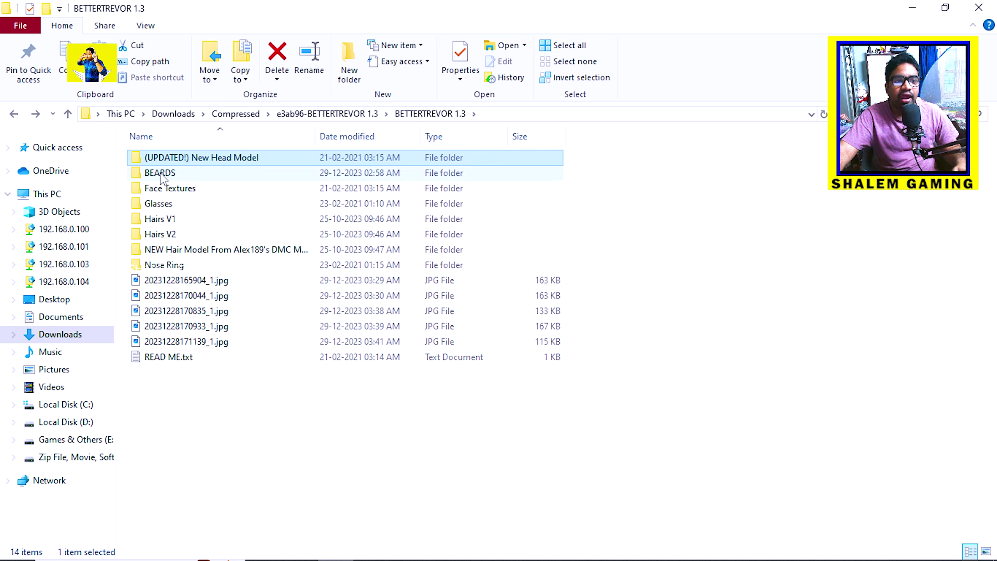
Go over the mod's component folders, check the contents of the Nose Ring folder, and return to BETTERTREVOR 1.3.
{"action": "left_click", "coordinate": [163, 175]}
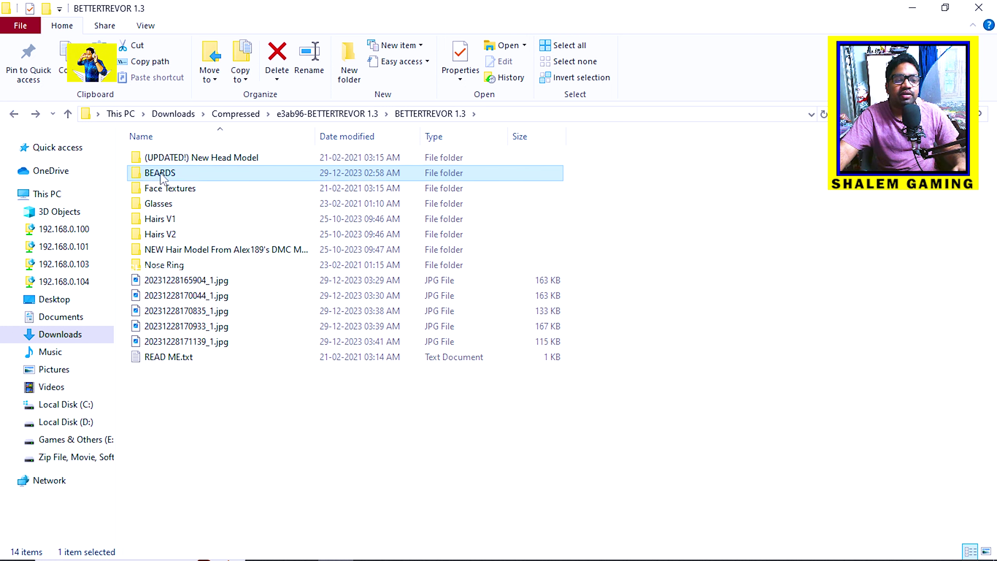
{"action": "left_click", "coordinate": [176, 190]}
{"action": "left_click", "coordinate": [173, 223]}
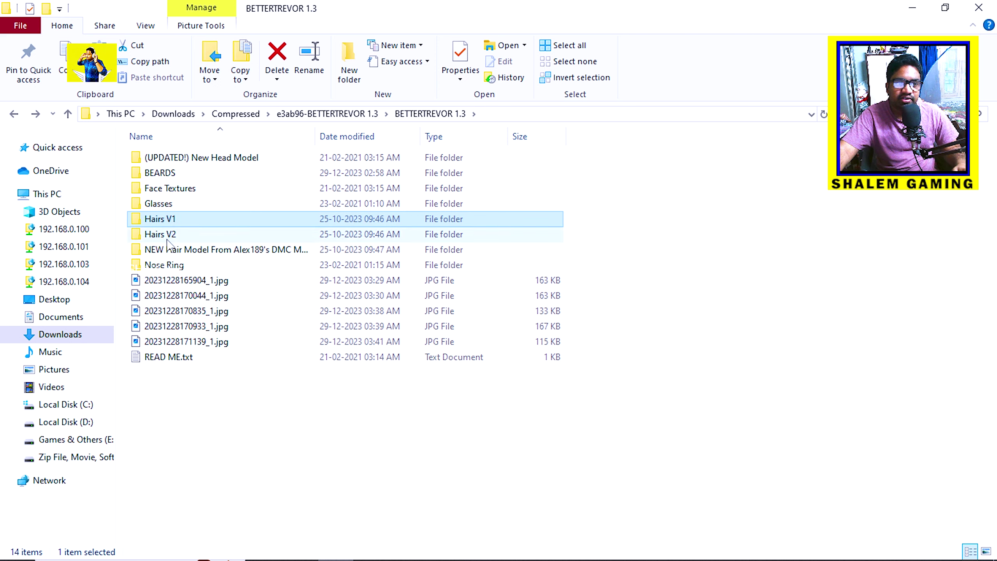
{"action": "left_click", "coordinate": [185, 251]}
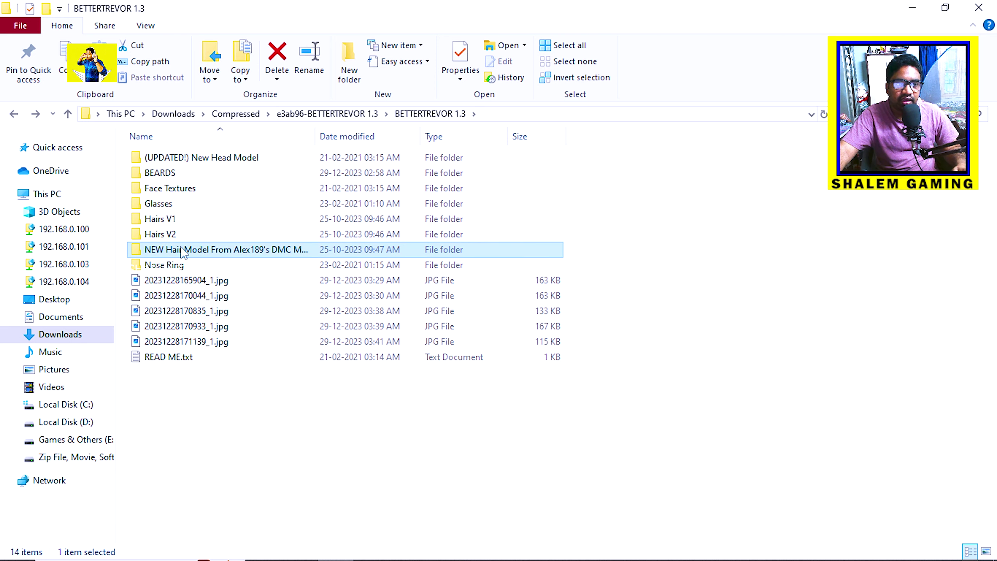
{"action": "left_click", "coordinate": [167, 205]}
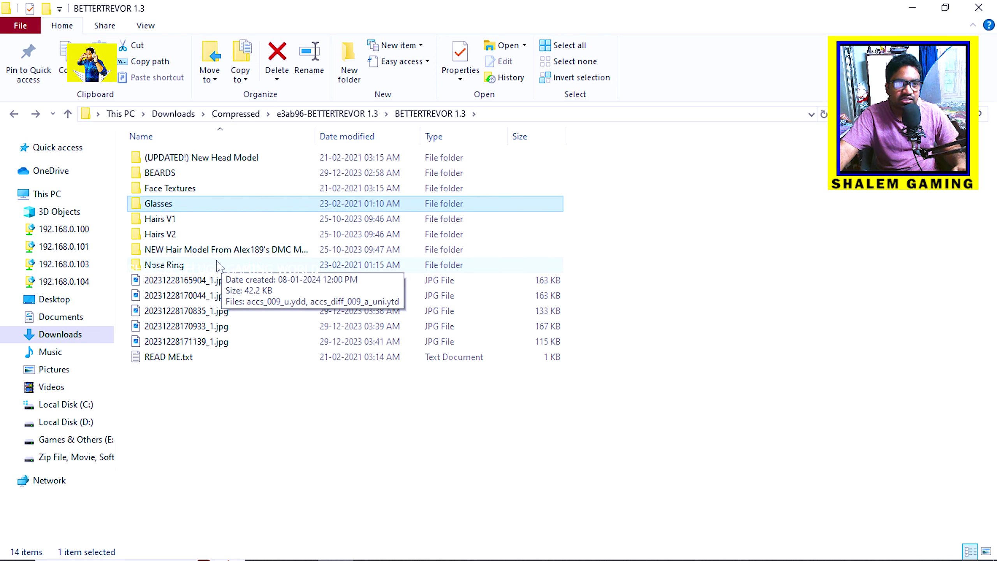
{"action": "left_click", "coordinate": [180, 269]}
{"action": "double_click", "coordinate": [180, 268]}
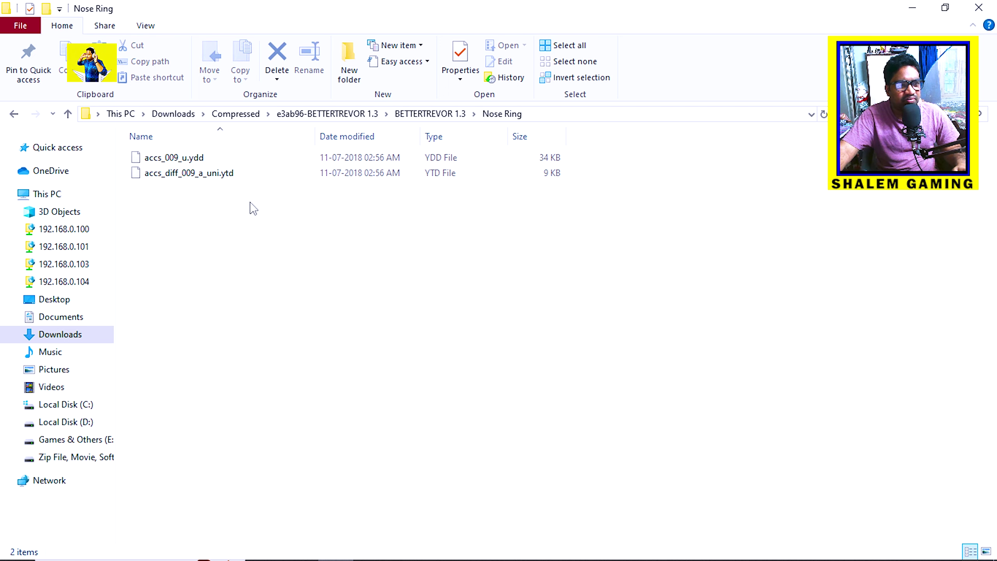
{"action": "left_click", "coordinate": [14, 114]}
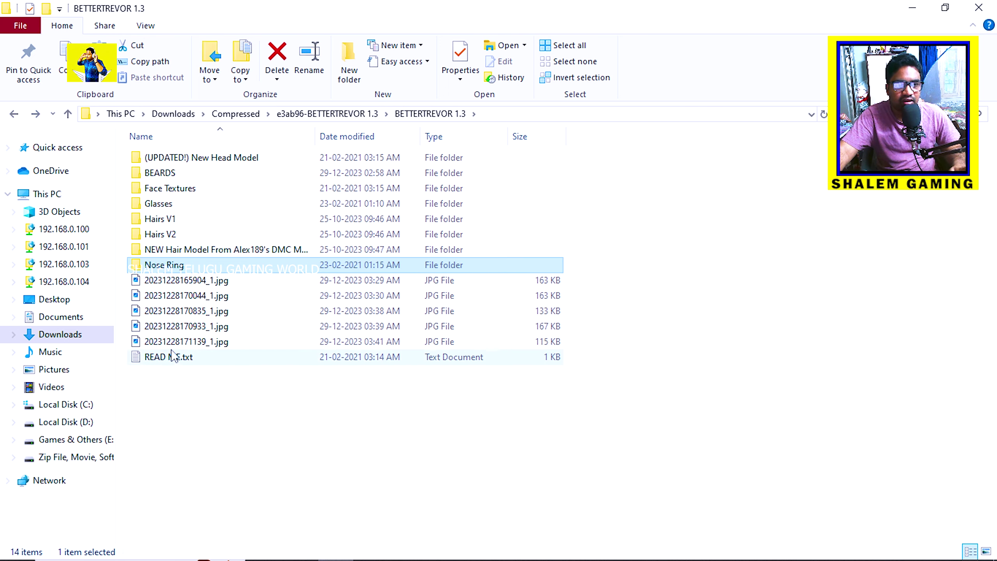
Check the contents of the NEW Hair Model folder, return to BETTERTREVOR 1.3, and clear the selection.
{"action": "double_click", "coordinate": [173, 249]}
{"action": "left_click", "coordinate": [11, 114]}
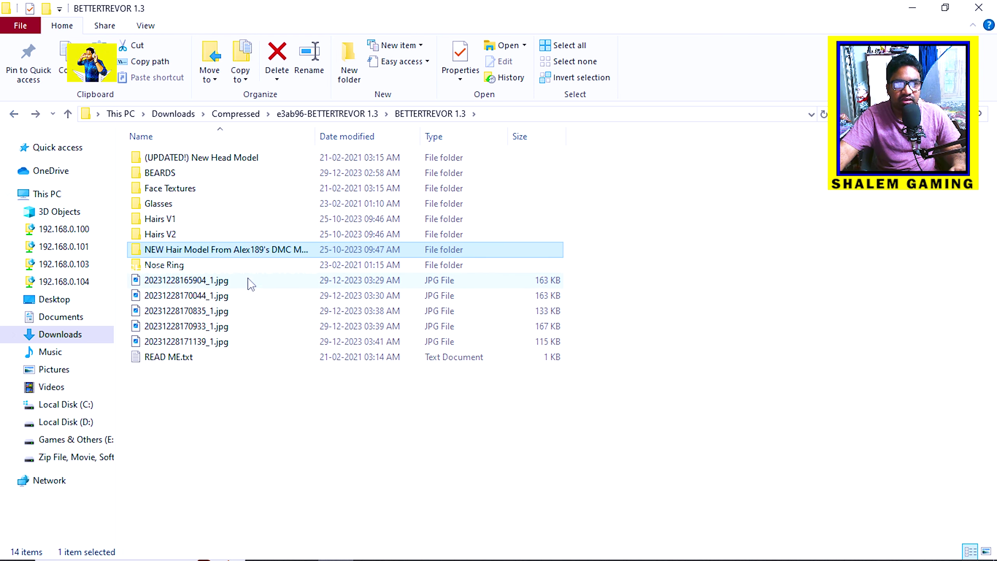
{"action": "left_click", "coordinate": [161, 203]}
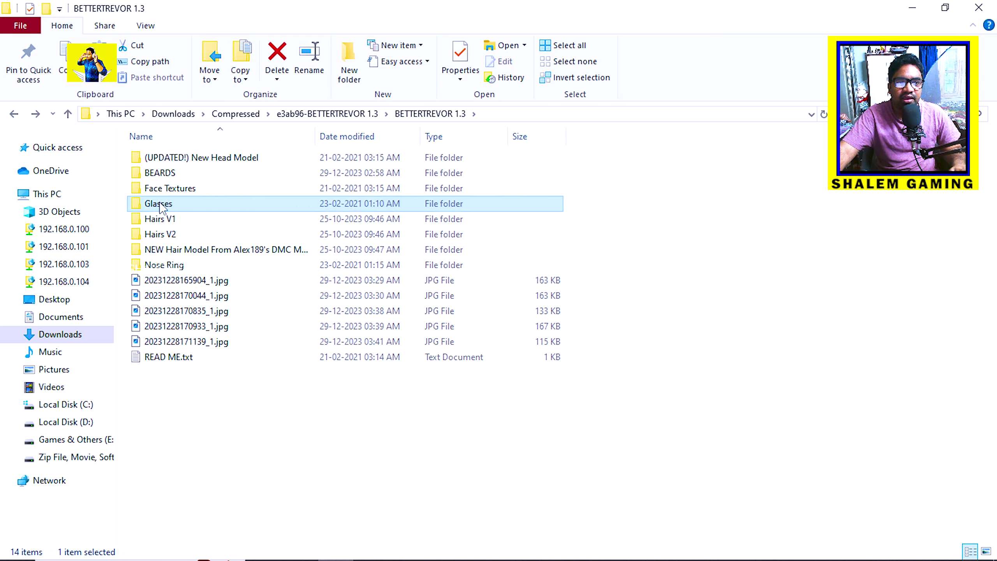
{"action": "left_click", "coordinate": [179, 251]}
{"action": "left_click", "coordinate": [177, 266]}
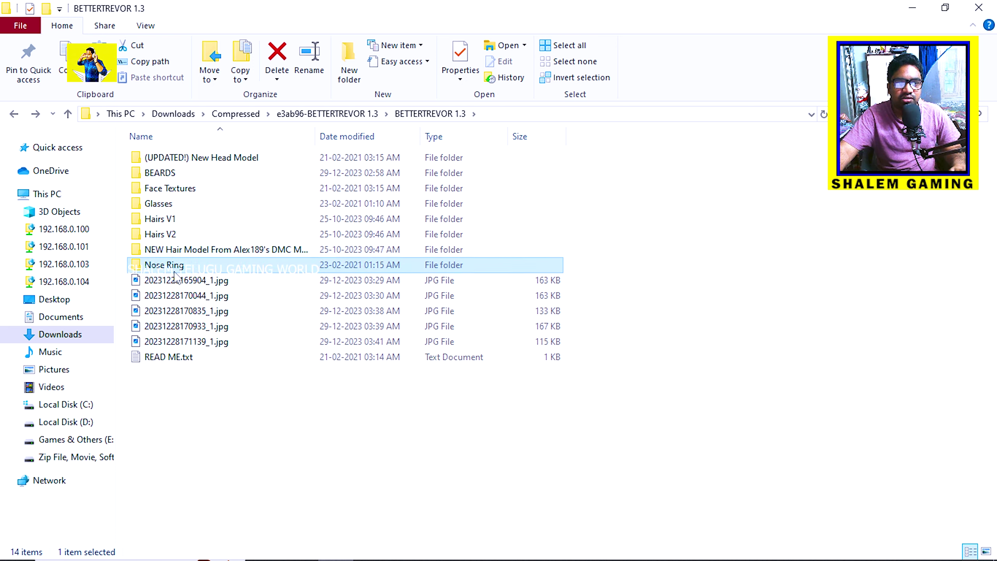
{"action": "left_click", "coordinate": [207, 403]}
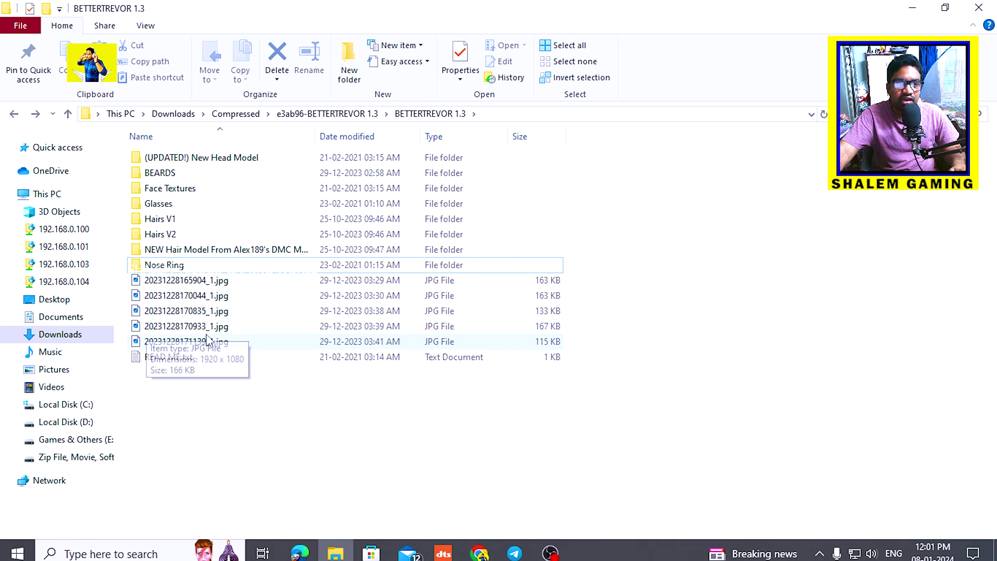
Open READ ME.txt, read the install paths for the general files and the head files, and minimize Notepad.
{"action": "left_click", "coordinate": [170, 358]}
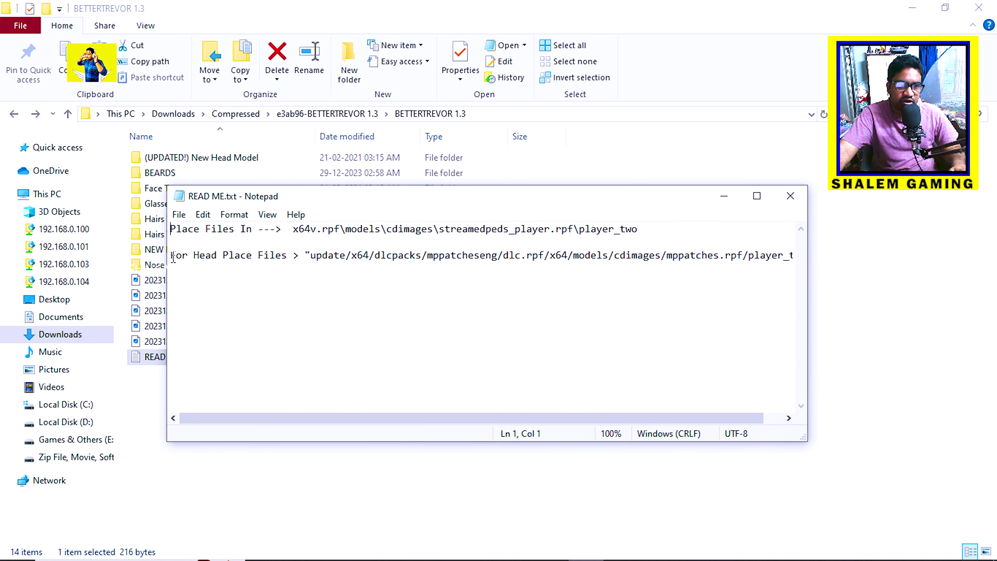
{"action": "left_click_drag", "start_coordinate": [175, 232], "coordinate": [265, 238]}
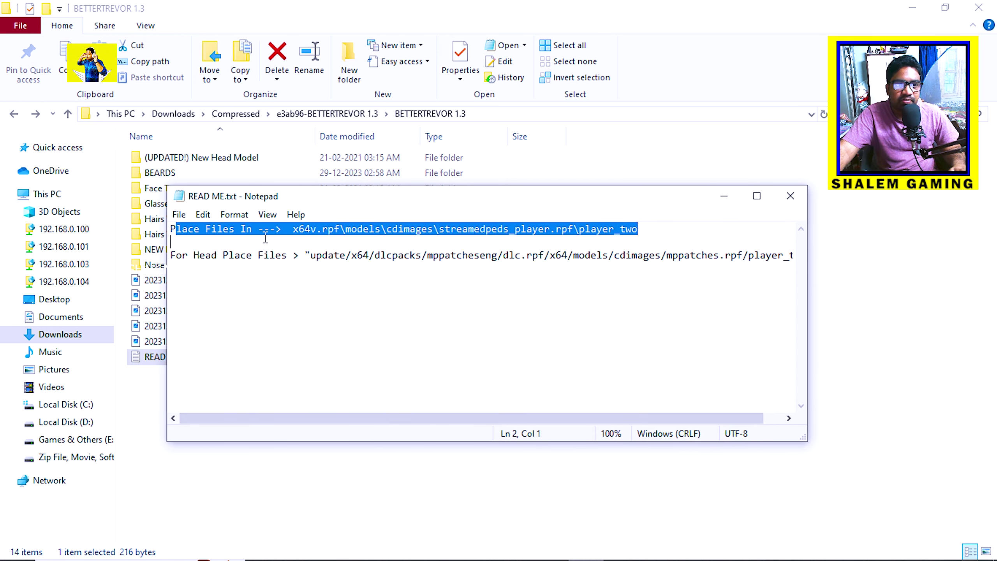
{"action": "left_click", "coordinate": [259, 235]}
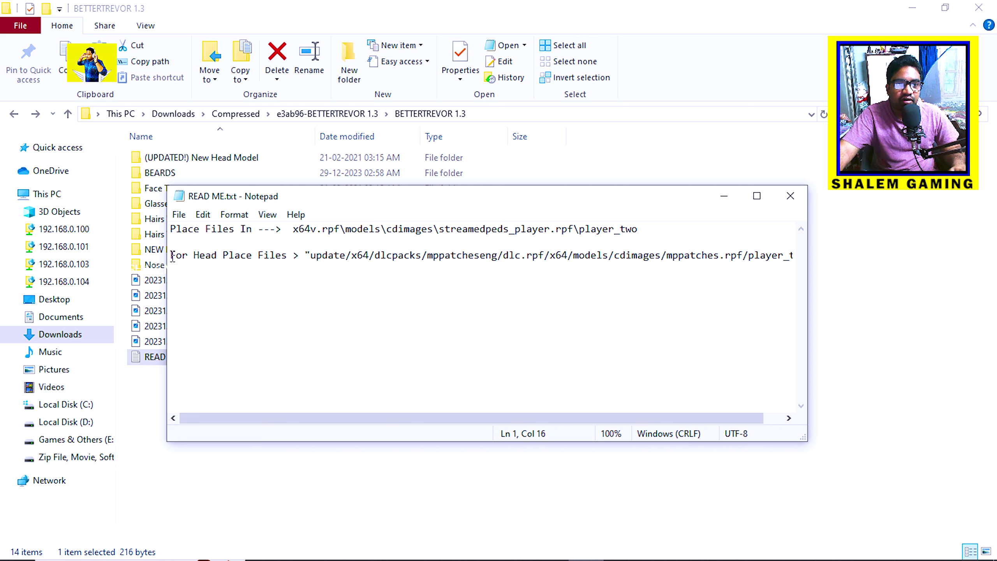
{"action": "left_click_drag", "start_coordinate": [172, 257], "coordinate": [284, 256]}
{"action": "left_click_drag", "start_coordinate": [319, 259], "coordinate": [734, 268]}
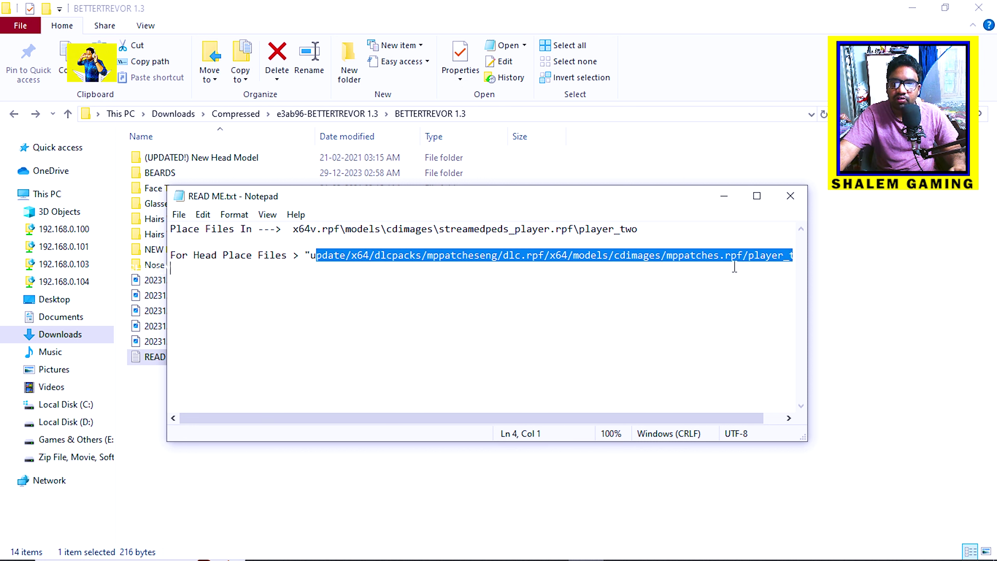
{"action": "left_click", "coordinate": [420, 289]}
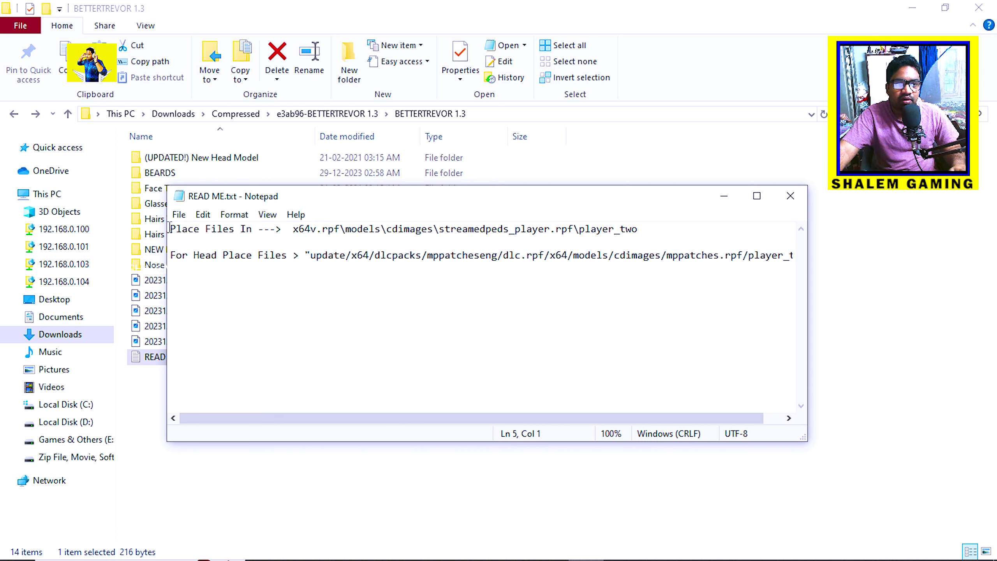
{"action": "left_click_drag", "start_coordinate": [170, 228], "coordinate": [644, 240]}
{"action": "left_click", "coordinate": [603, 315]}
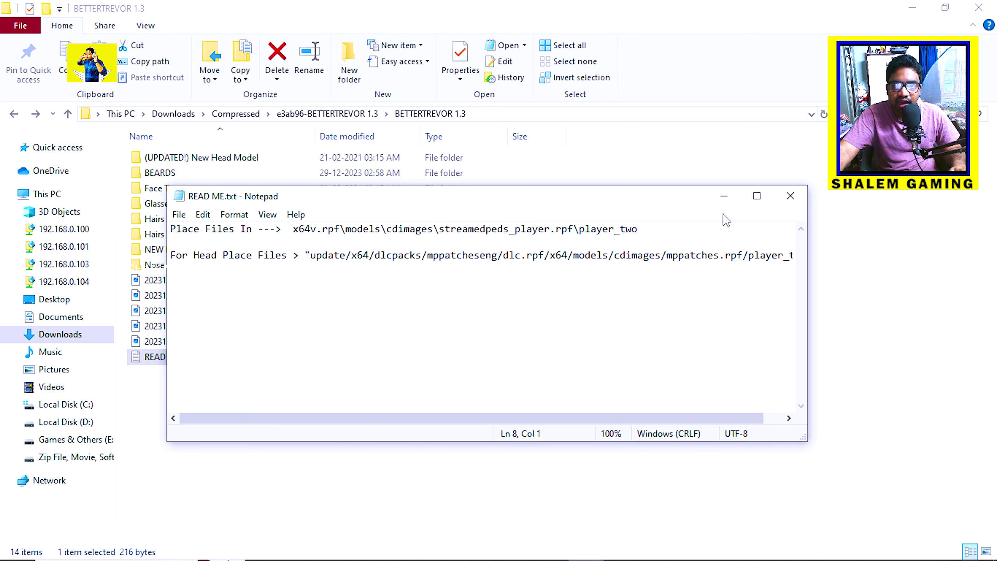
{"action": "left_click", "coordinate": [724, 196]}
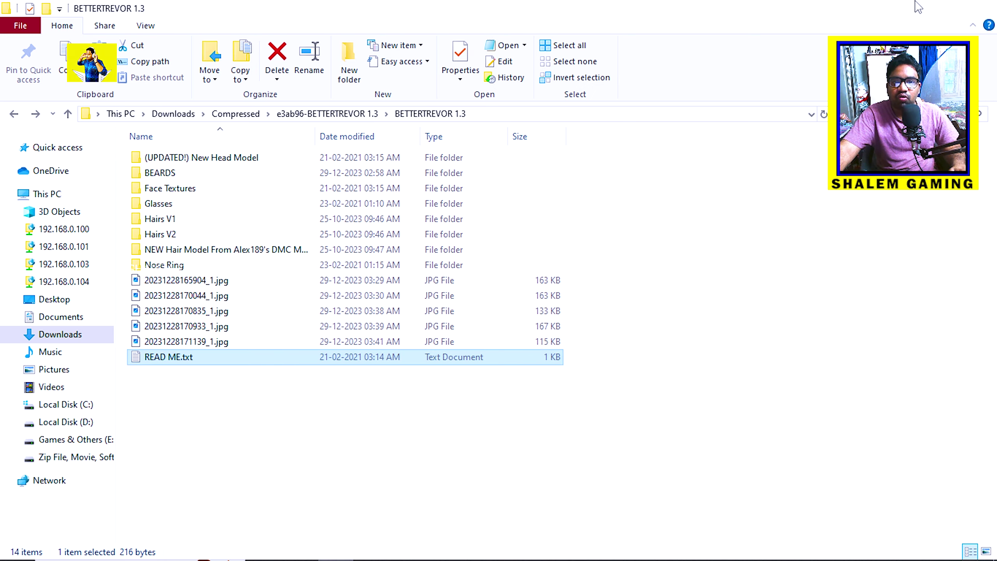
Minimize File Explorer, open the Windows version of Grand Theft Auto V in OpenIV, and enable Edit mode.
{"action": "left_click", "coordinate": [912, 7]}
{"action": "right_click", "coordinate": [247, 89]}
{"action": "left_click", "coordinate": [276, 131]}
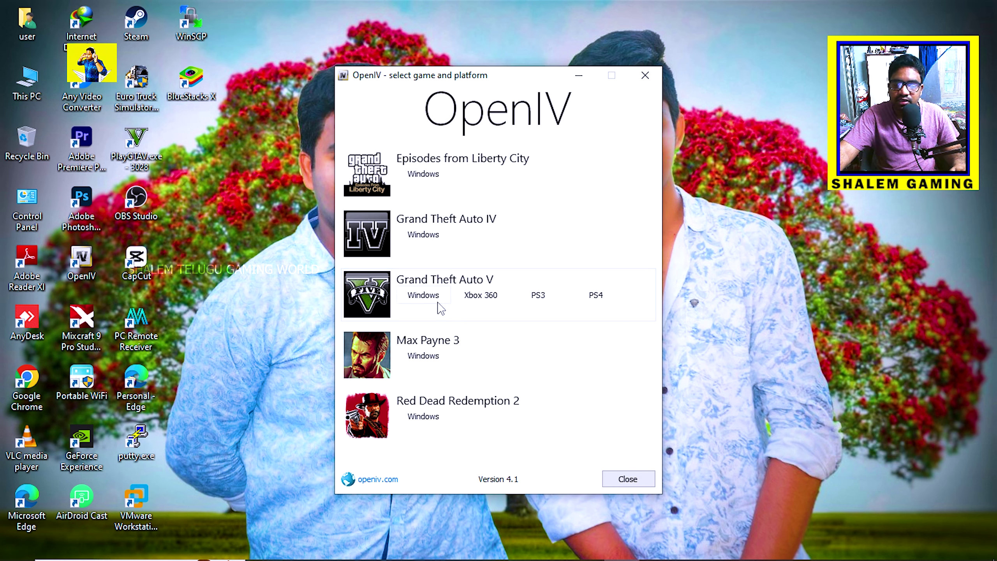
{"action": "left_click", "coordinate": [431, 301]}
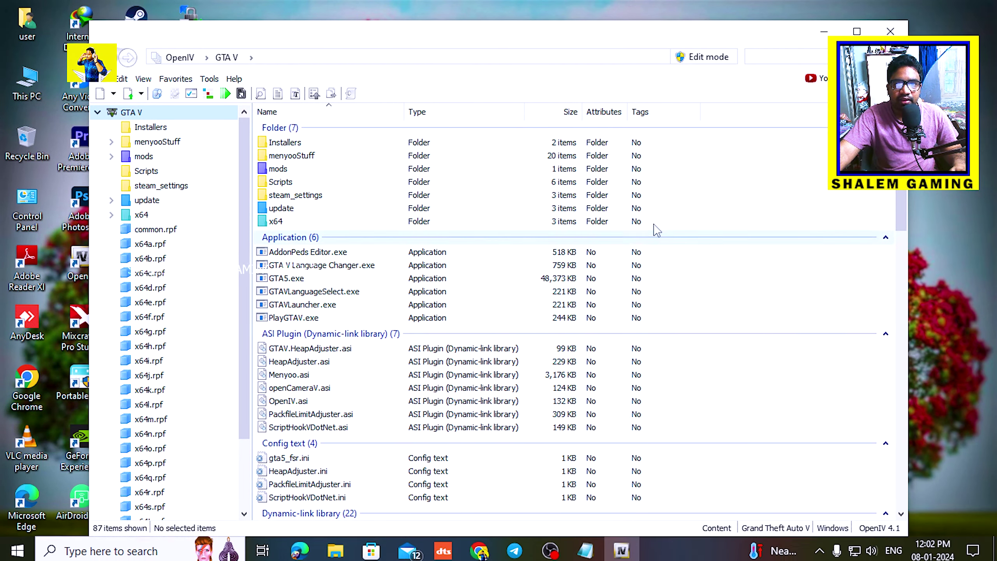
{"action": "left_click", "coordinate": [705, 62]}
{"action": "left_click", "coordinate": [546, 334]}
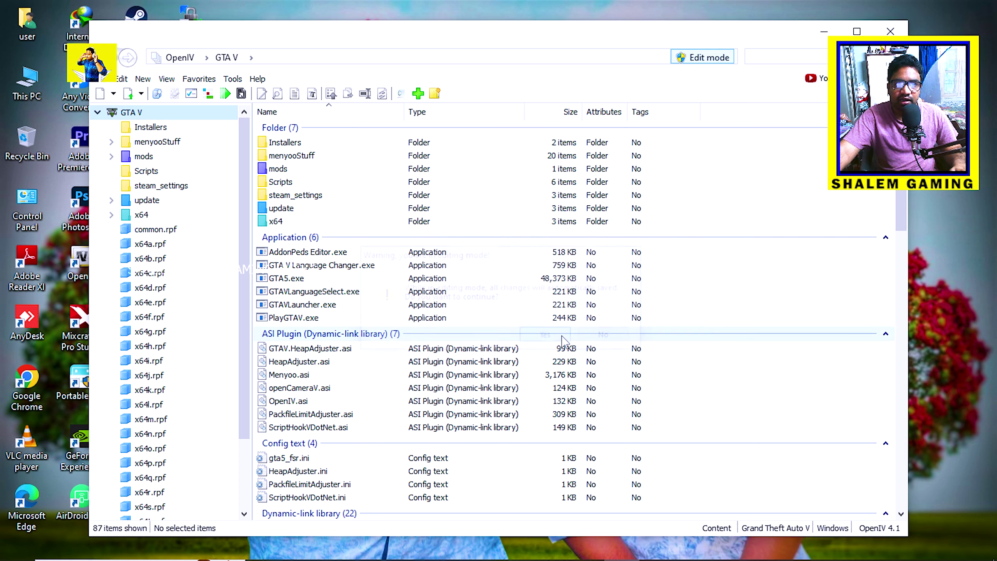
Switch back to the BETTERTREVOR 1.3 folder in File Explorer and open its BEARDS folder.
{"action": "left_click", "coordinate": [352, 556]}
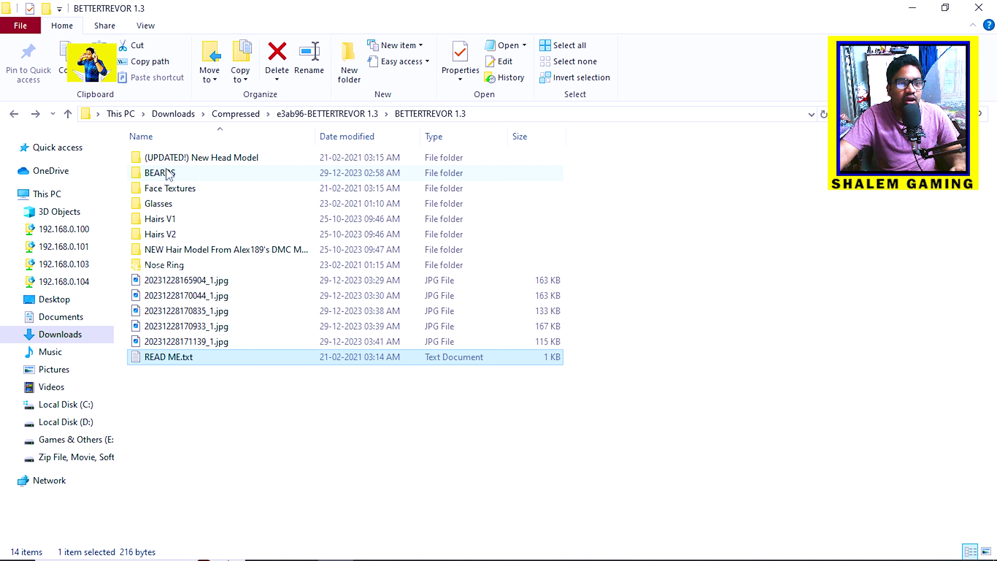
{"action": "left_click", "coordinate": [162, 223]}
{"action": "left_click", "coordinate": [171, 179]}
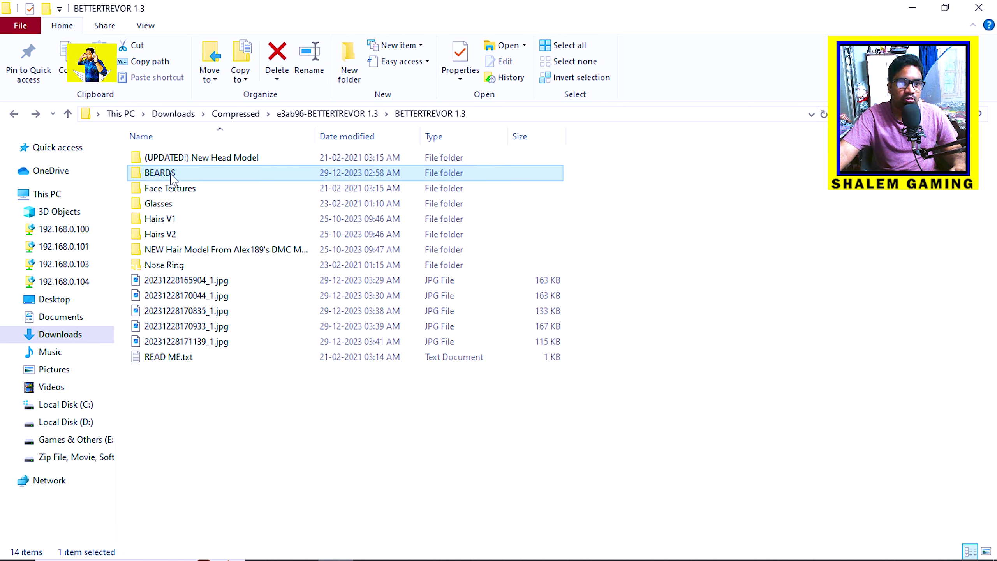
{"action": "double_click", "coordinate": [171, 178]}
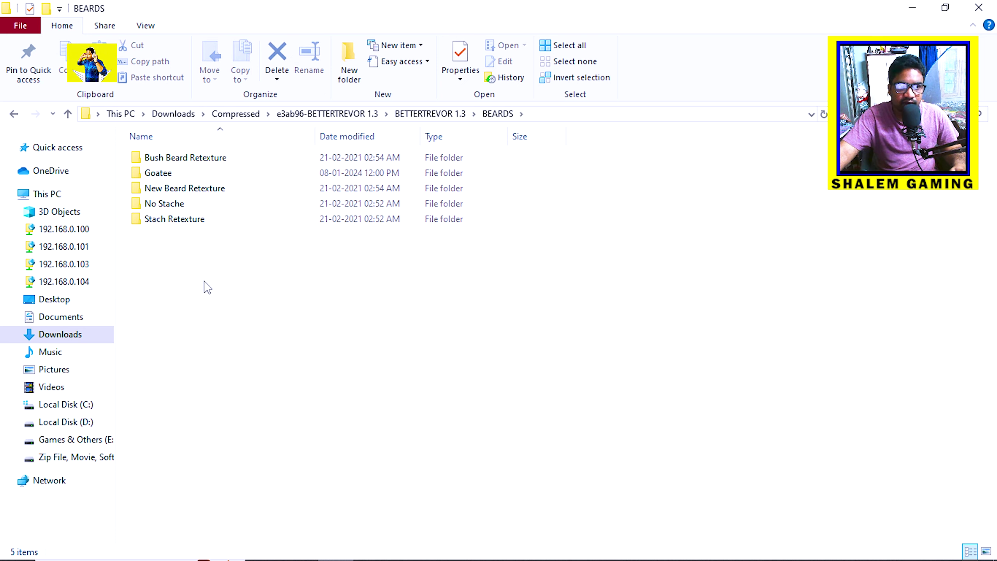
Check the contents of the Bush Beard Retexture folder and return to the BEARDS folder.
{"action": "left_click_drag", "start_coordinate": [198, 285], "coordinate": [190, 158]}
{"action": "left_click", "coordinate": [191, 159]}
{"action": "double_click", "coordinate": [188, 160]}
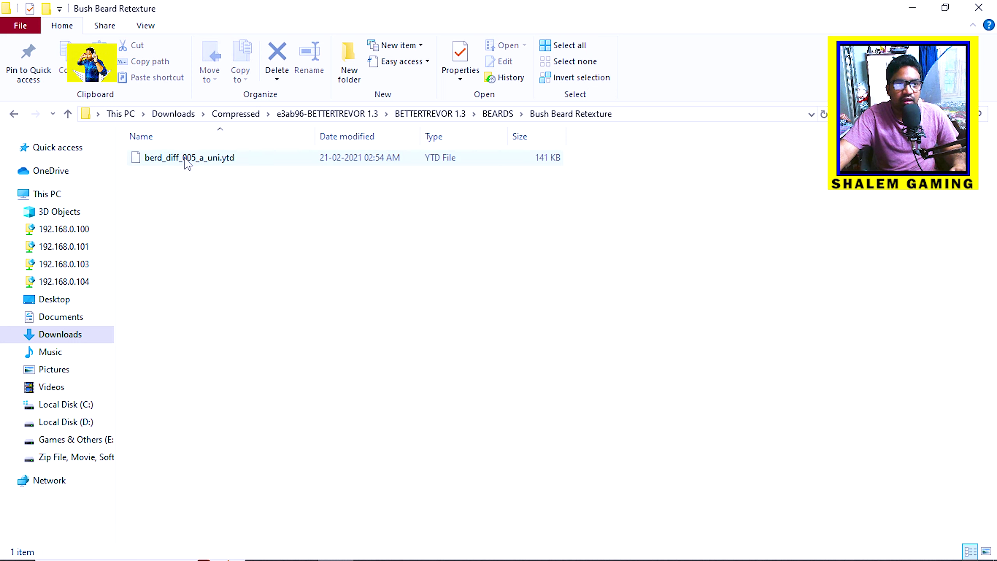
{"action": "left_click", "coordinate": [14, 113]}
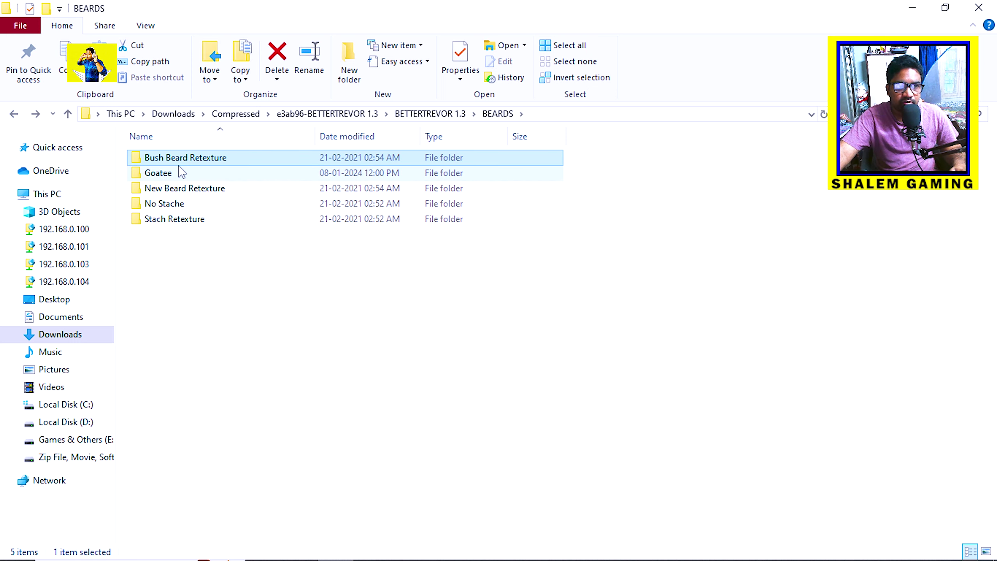
Go over the remaining beard options and compare the contents of the Stach Retexture and No Stache folders, returning to BEARDS.
{"action": "left_click", "coordinate": [168, 175]}
{"action": "left_click", "coordinate": [189, 189]}
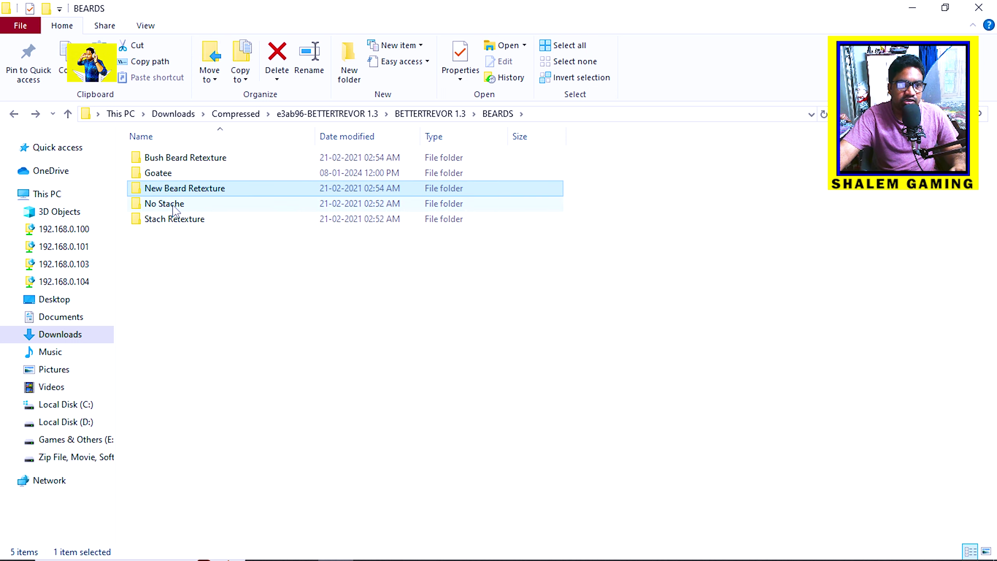
{"action": "left_click", "coordinate": [175, 207]}
{"action": "left_click", "coordinate": [175, 219]}
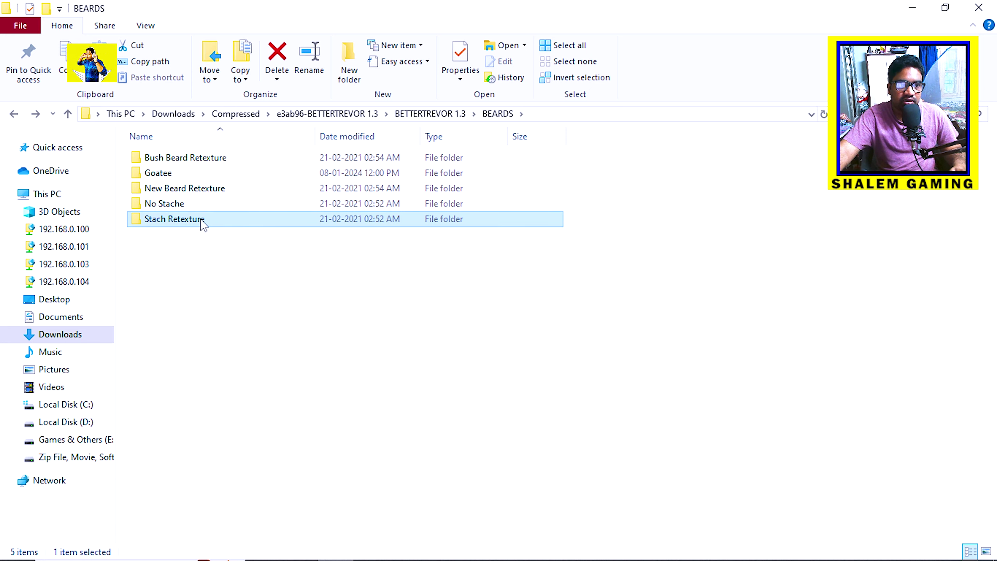
{"action": "double_click", "coordinate": [203, 224]}
{"action": "left_click", "coordinate": [15, 114]}
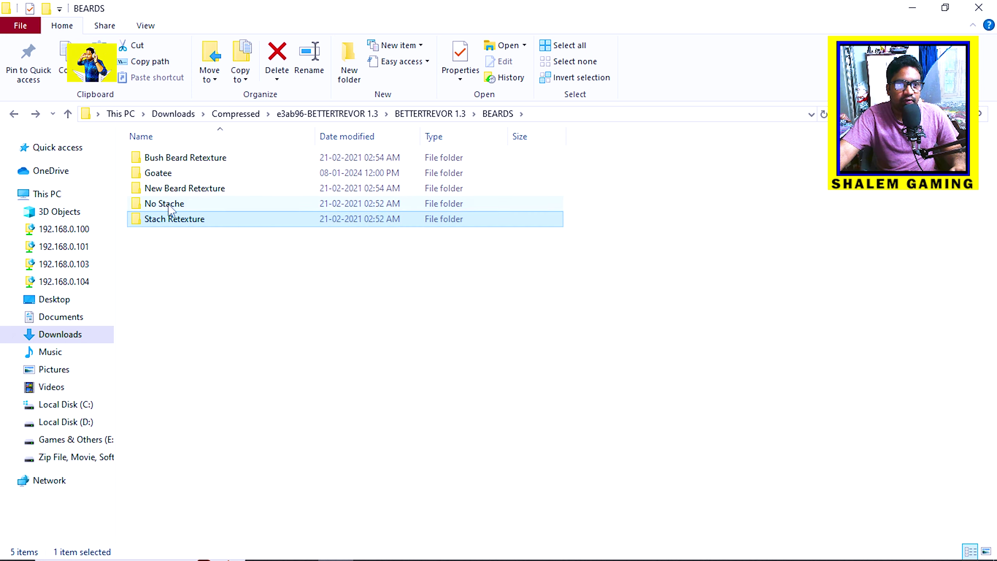
{"action": "double_click", "coordinate": [170, 208]}
{"action": "left_click", "coordinate": [14, 113]}
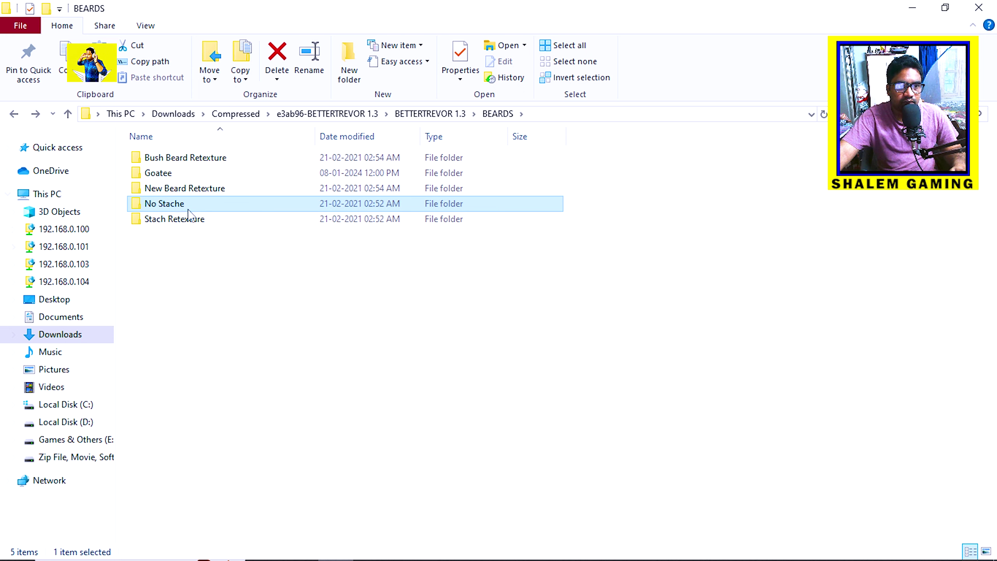
{"action": "double_click", "coordinate": [189, 223]}
{"action": "left_click", "coordinate": [15, 114]}
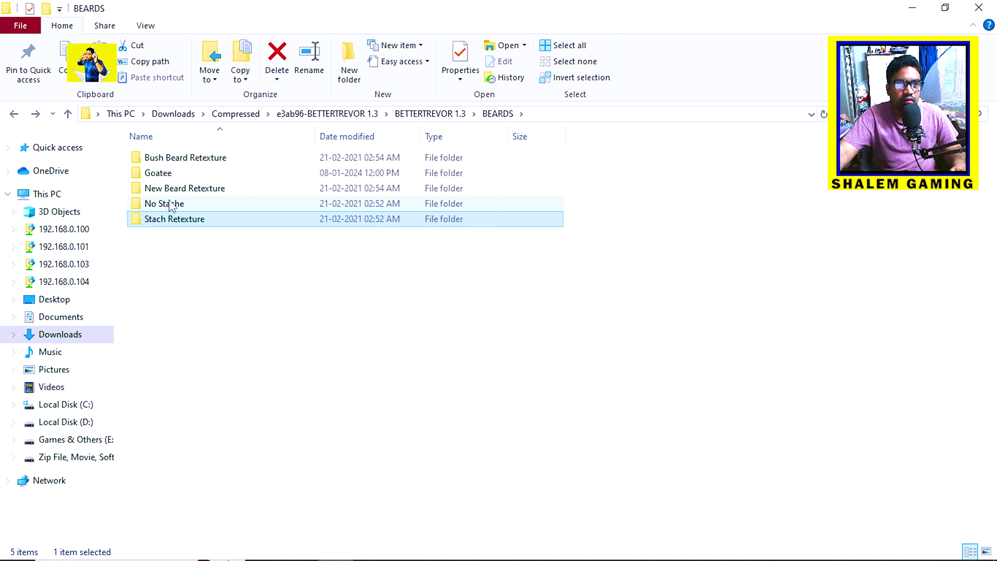
{"action": "double_click", "coordinate": [169, 204]}
{"action": "left_click", "coordinate": [15, 114]}
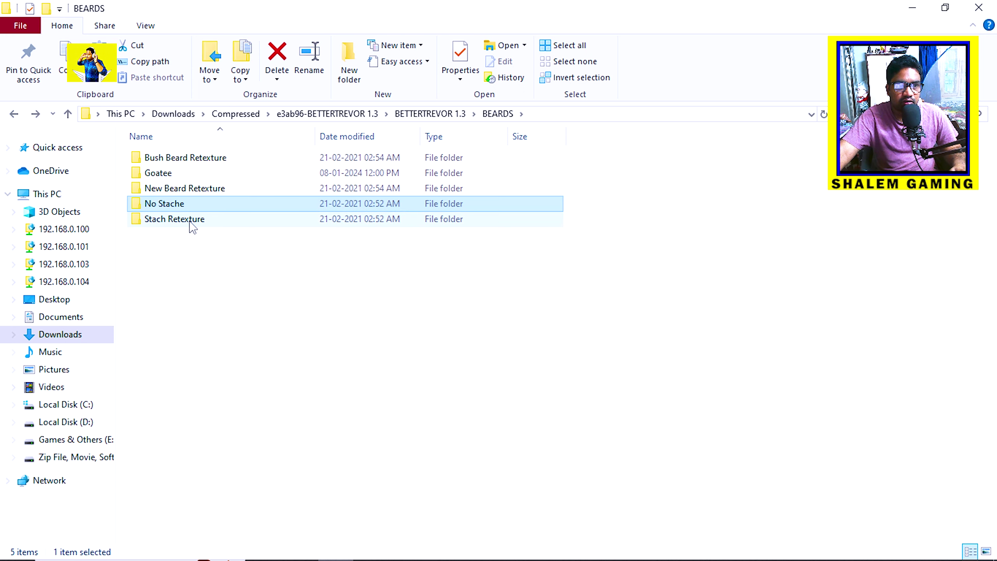
Recheck the Stach Retexture folder and return to the main BETTERTREVOR 1.3 folder.
{"action": "double_click", "coordinate": [189, 221]}
{"action": "left_click", "coordinate": [15, 114]}
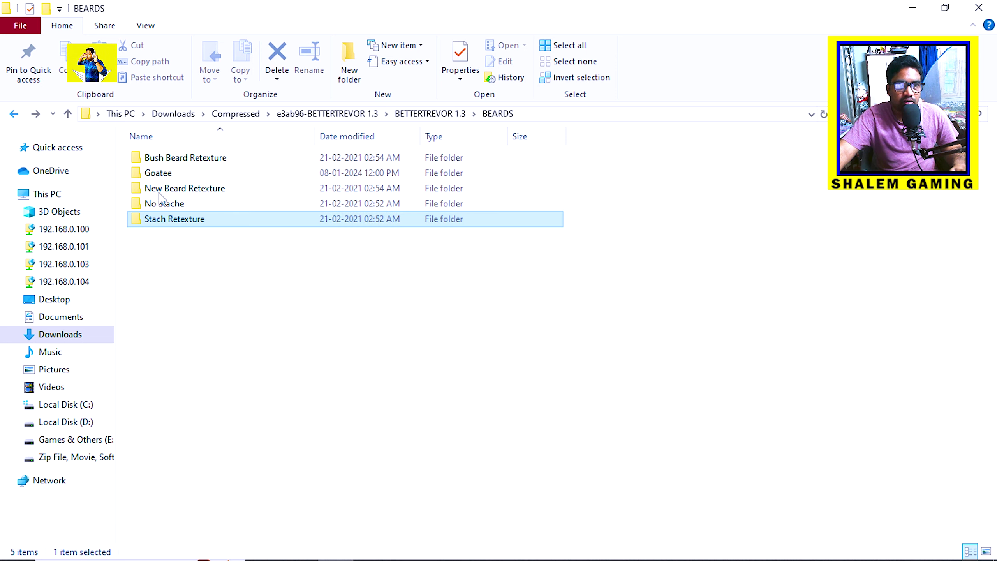
{"action": "left_click", "coordinate": [370, 309]}
{"action": "left_click", "coordinate": [15, 114]}
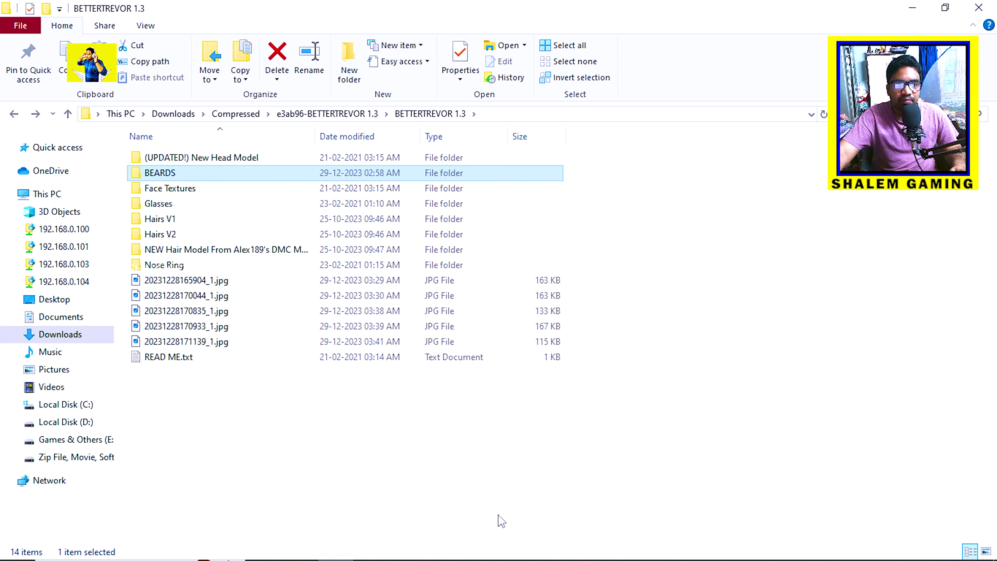
Bring up READ ME.txt and read the first install path, highlighting its x64v archive name.
{"action": "left_click", "coordinate": [622, 550]}
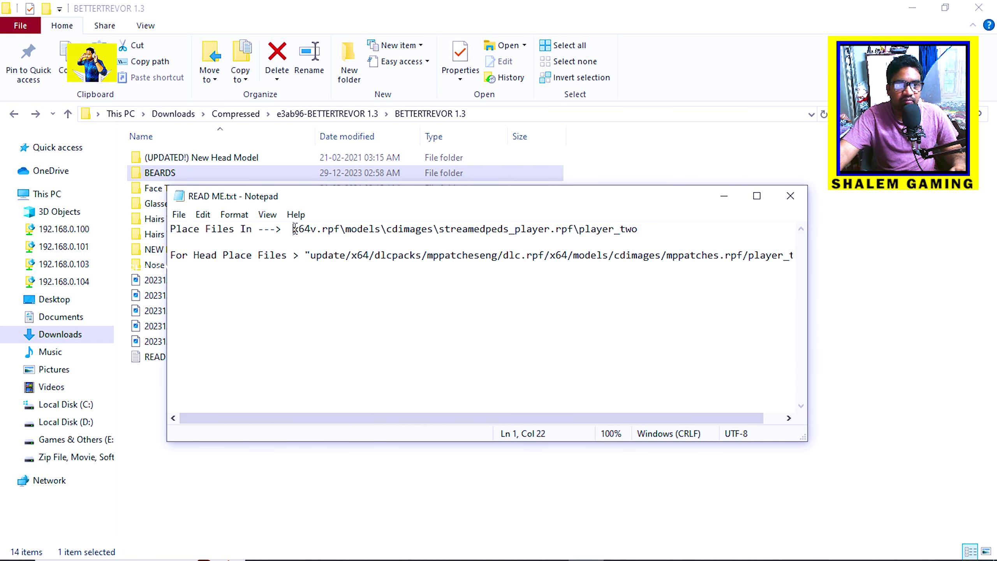
{"action": "left_click_drag", "start_coordinate": [294, 229], "coordinate": [675, 229]}
{"action": "left_click", "coordinate": [675, 229]}
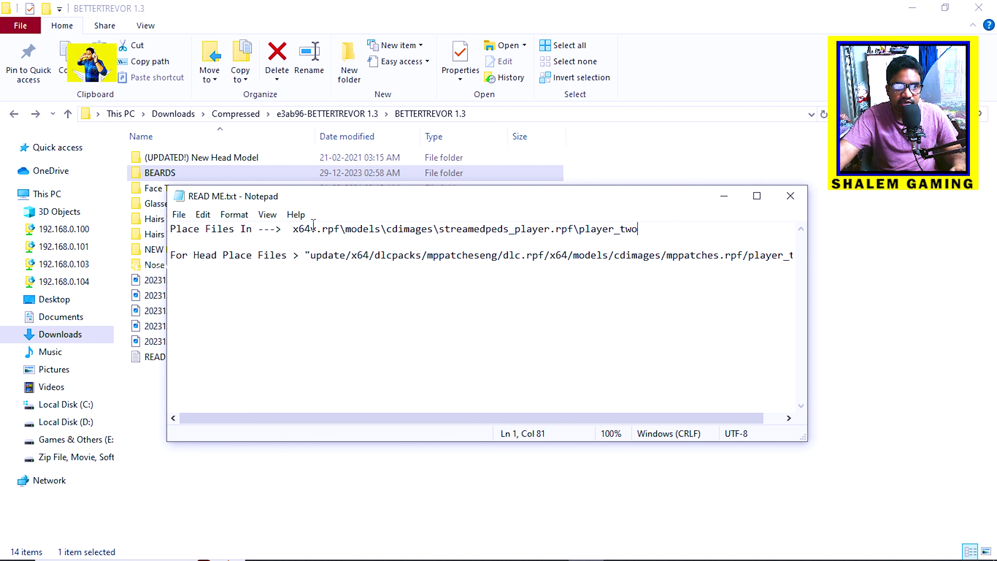
{"action": "left_click_drag", "start_coordinate": [295, 229], "coordinate": [322, 229]}
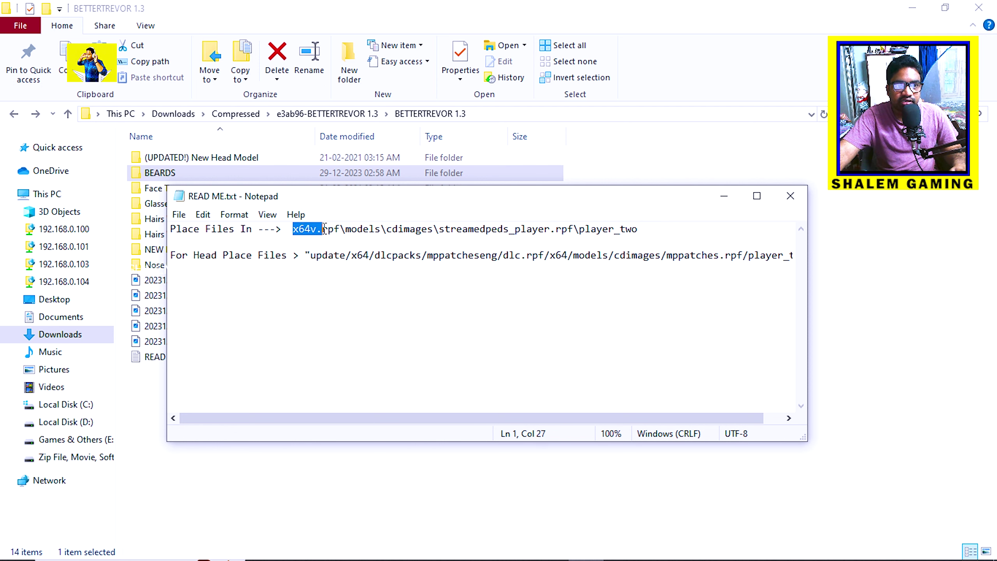
Switch to OpenIV, check the mods folder, open the game's x64v.rpf archive, and copy it to the mods folder.
{"action": "left_click", "coordinate": [621, 547]}
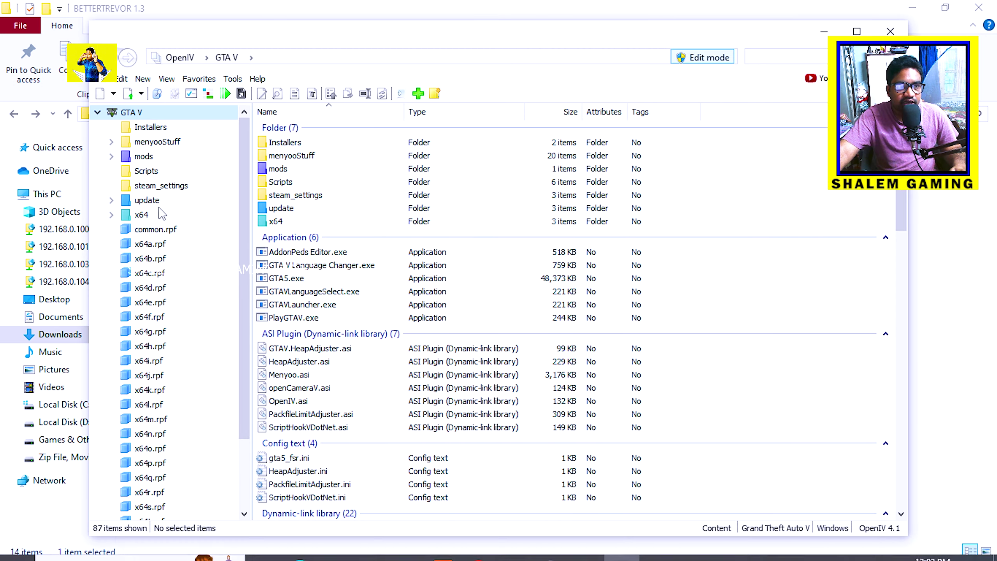
{"action": "left_click", "coordinate": [144, 157]}
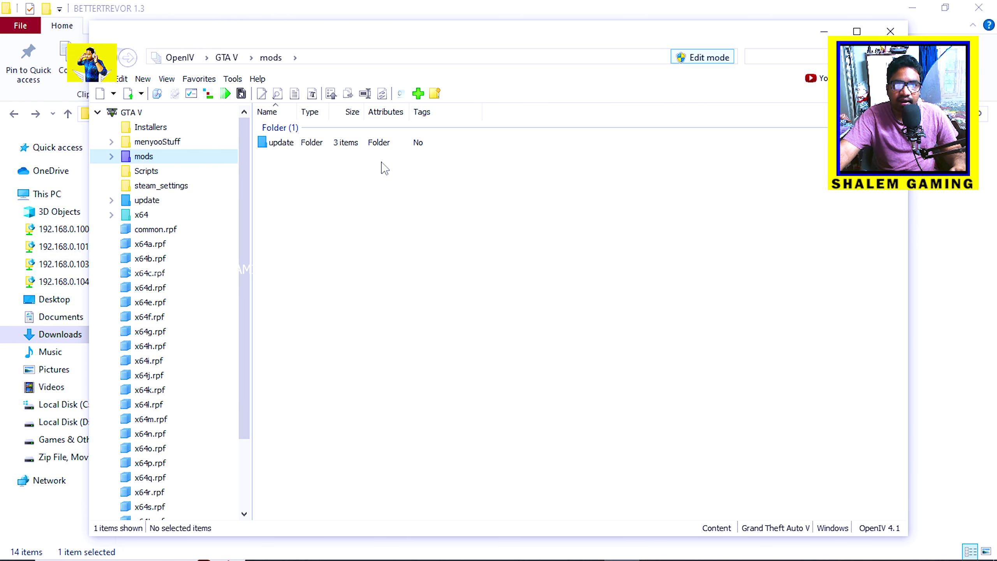
{"action": "left_click_drag", "start_coordinate": [365, 211], "coordinate": [465, 323]}
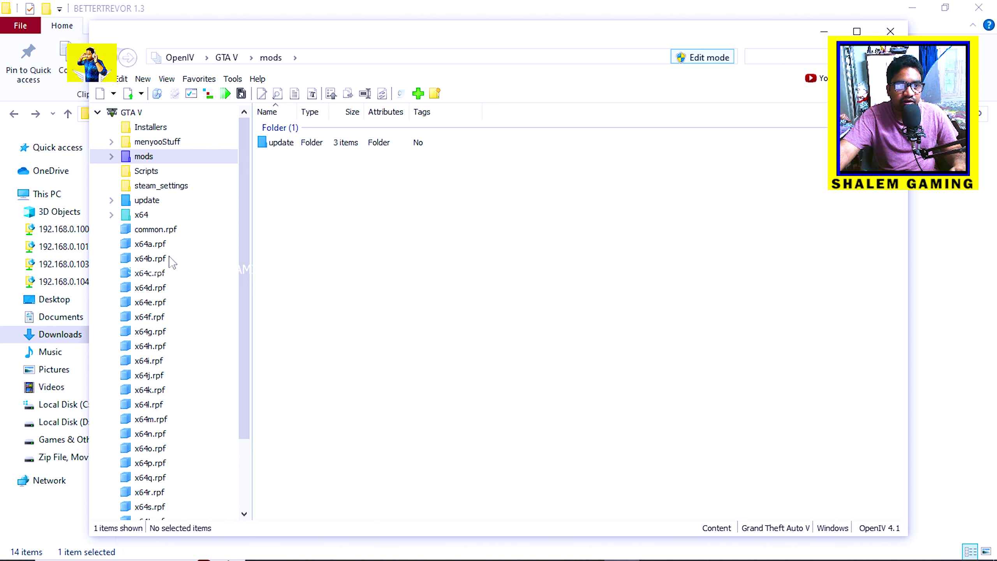
{"action": "scroll", "coordinate": [158, 260], "scroll_direction": "down", "scroll_amount": 2}
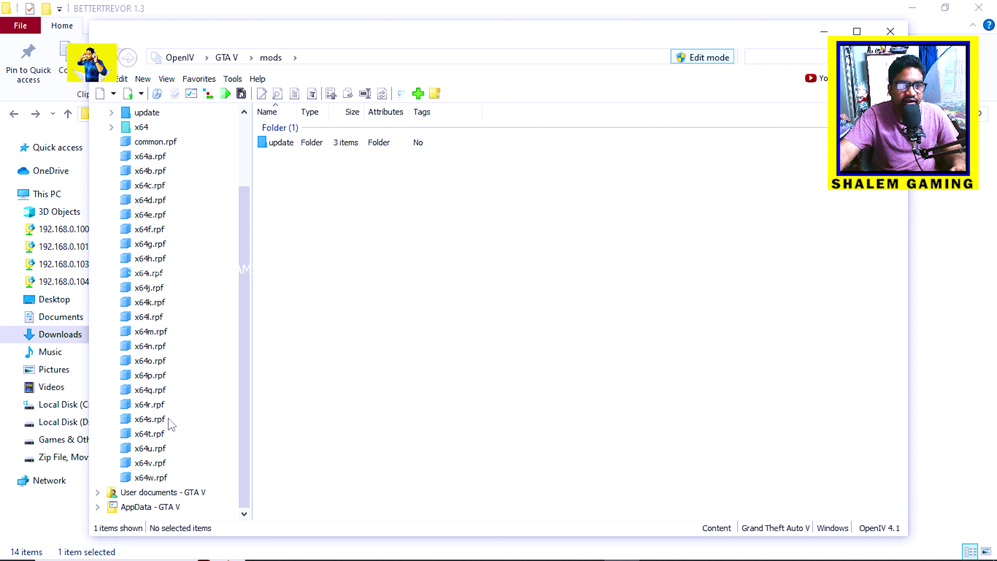
{"action": "left_click", "coordinate": [151, 464]}
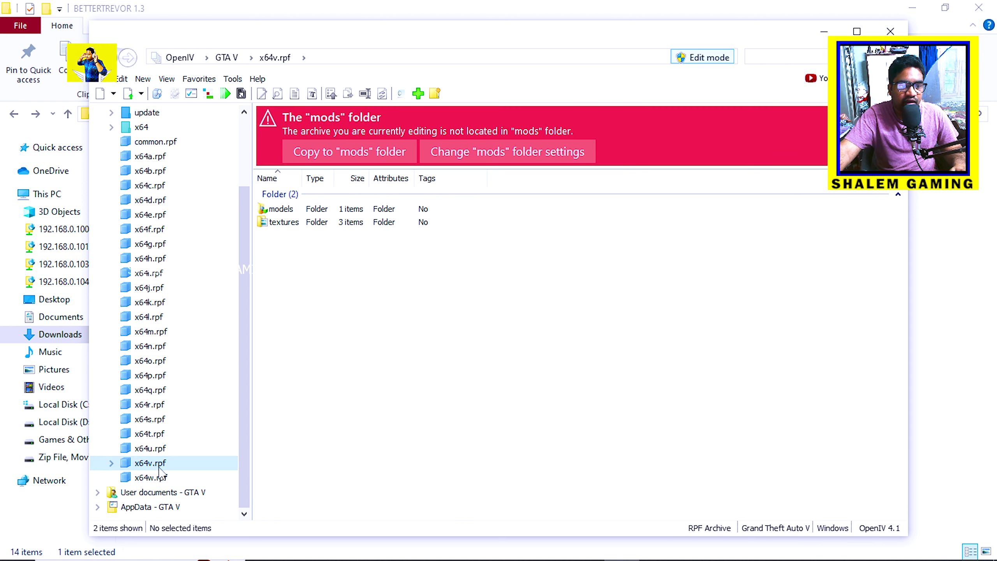
{"action": "left_click", "coordinate": [332, 151]}
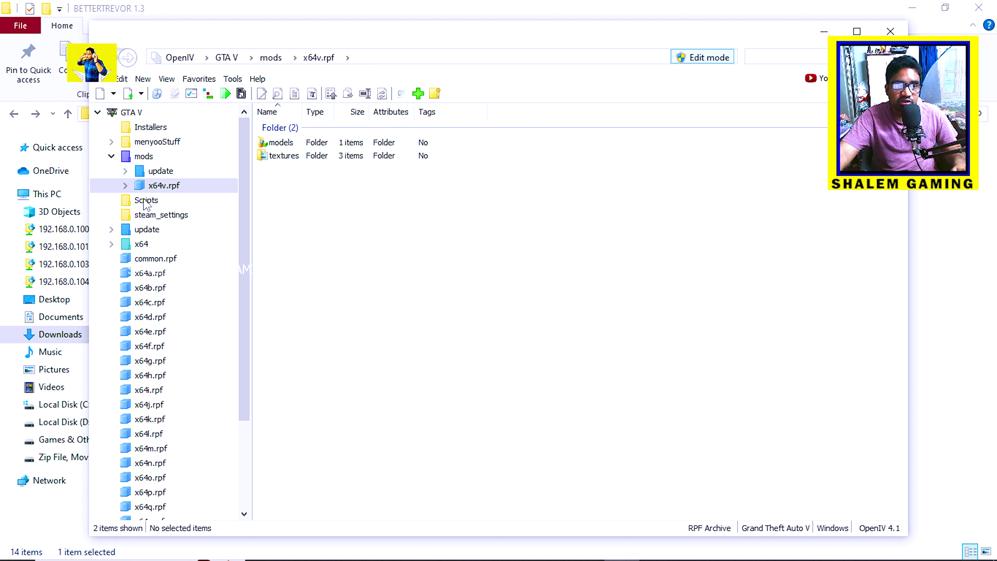
Check the mods folder for x64v.rpf, compare it with the install path in READ ME.txt, and minimize the note.
{"action": "left_click", "coordinate": [139, 157]}
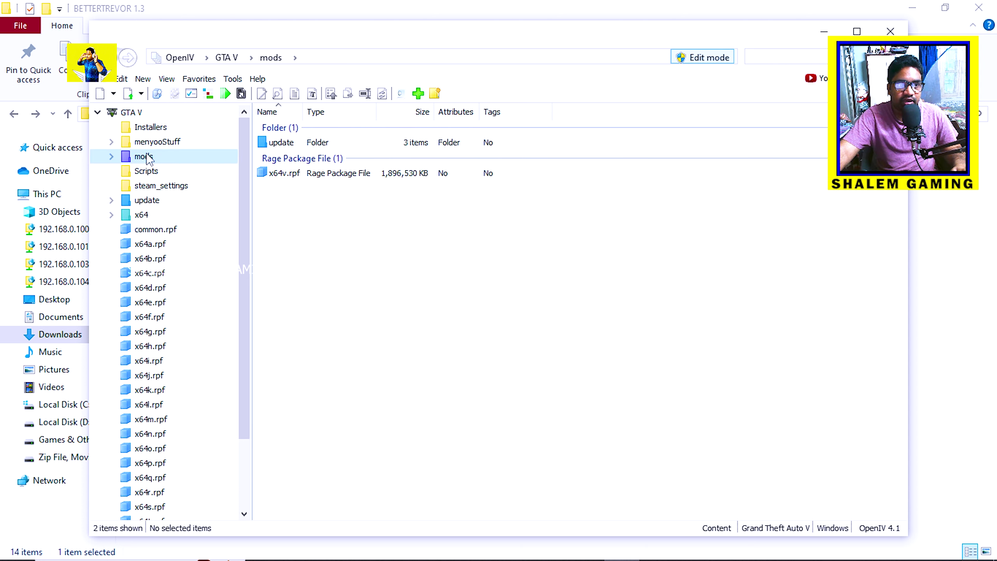
{"action": "left_click", "coordinate": [145, 113]}
{"action": "double_click", "coordinate": [270, 170]}
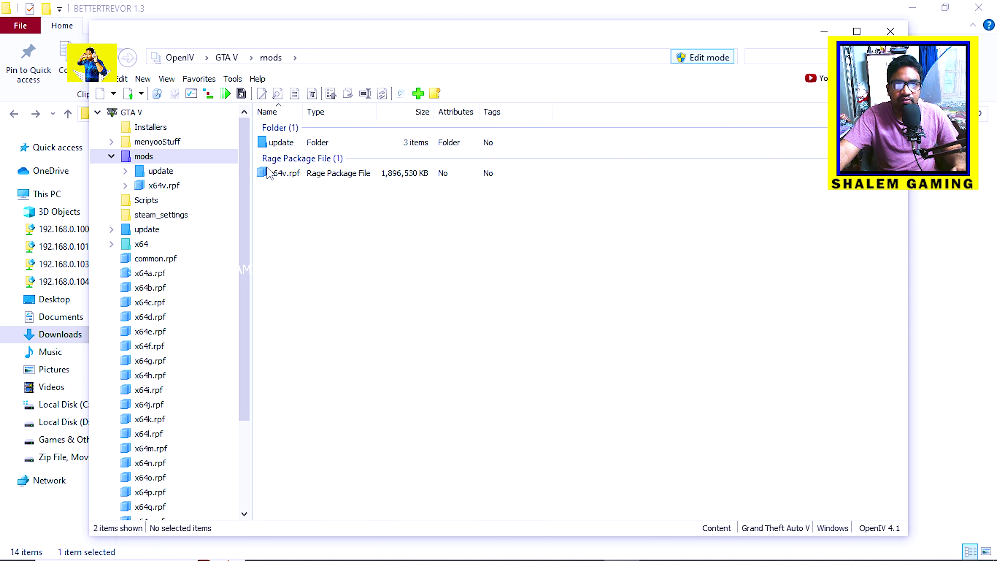
{"action": "left_click", "coordinate": [290, 178]}
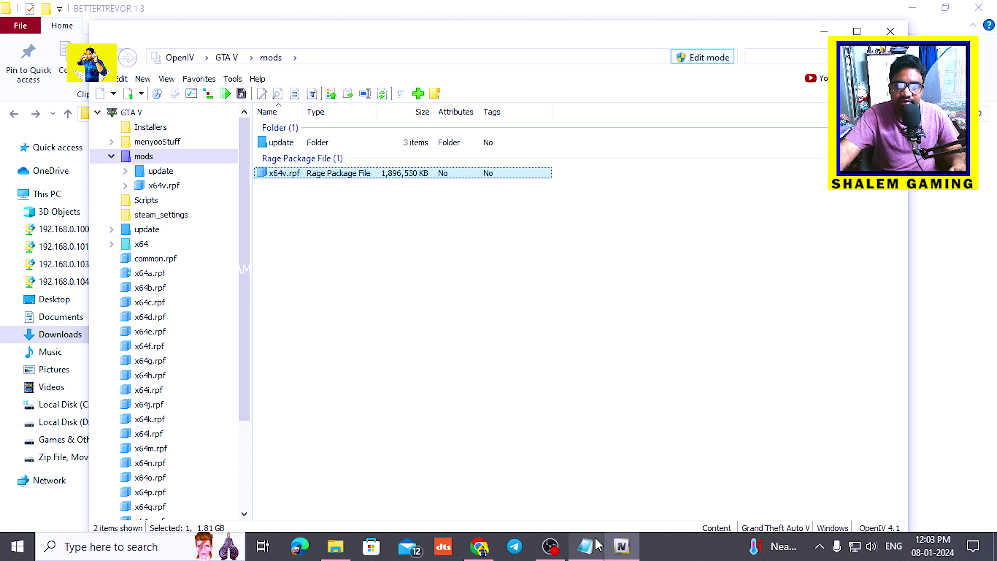
{"action": "left_click", "coordinate": [585, 550]}
{"action": "left_click", "coordinate": [408, 272]}
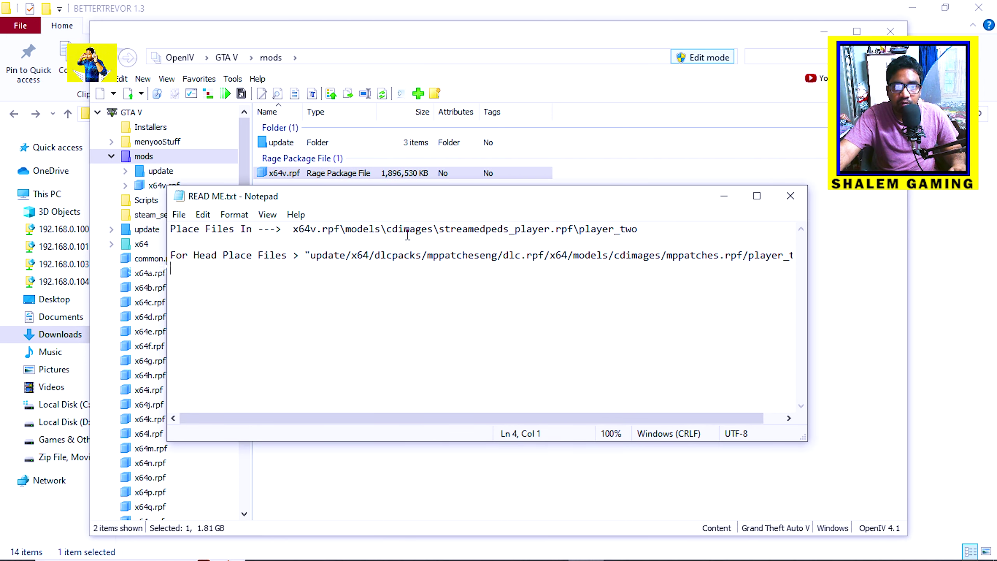
{"action": "left_click", "coordinate": [724, 196]}
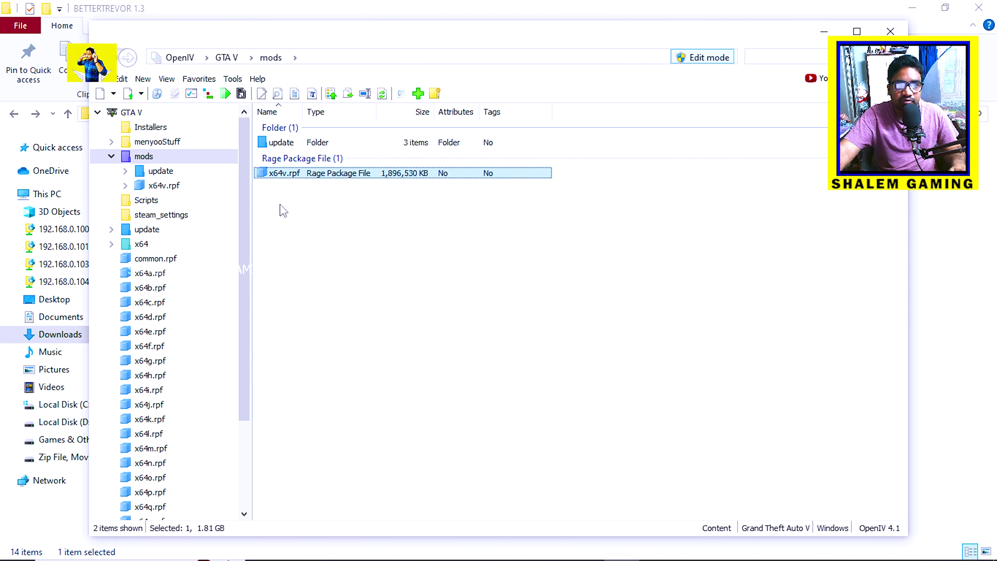
Open x64v.rpf\models\cdimages\streamedpeds_players.rpf inside the mods folder and select the player_two folder.
{"action": "double_click", "coordinate": [285, 175]}
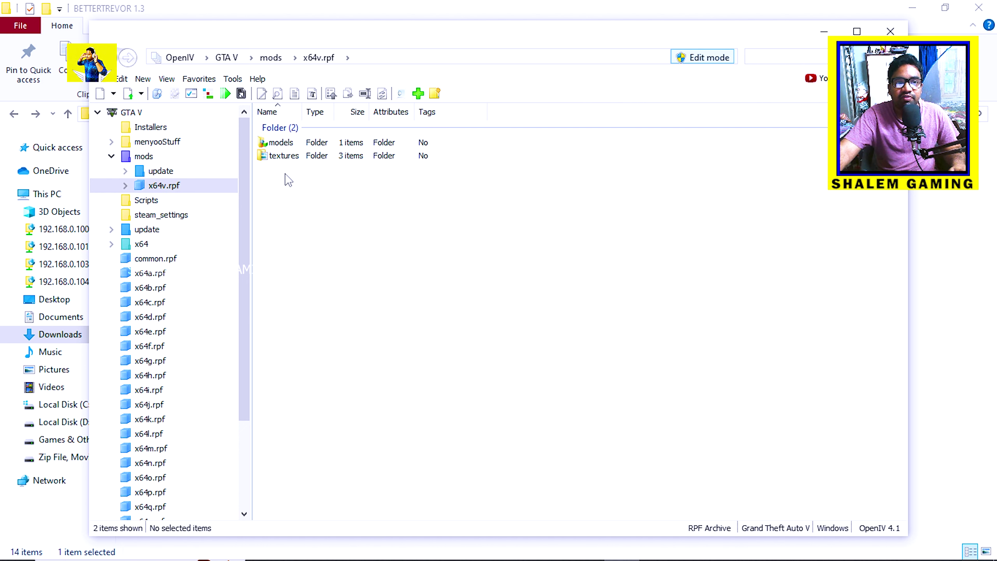
{"action": "left_click", "coordinate": [284, 146]}
{"action": "double_click", "coordinate": [284, 146]}
{"action": "double_click", "coordinate": [284, 144]}
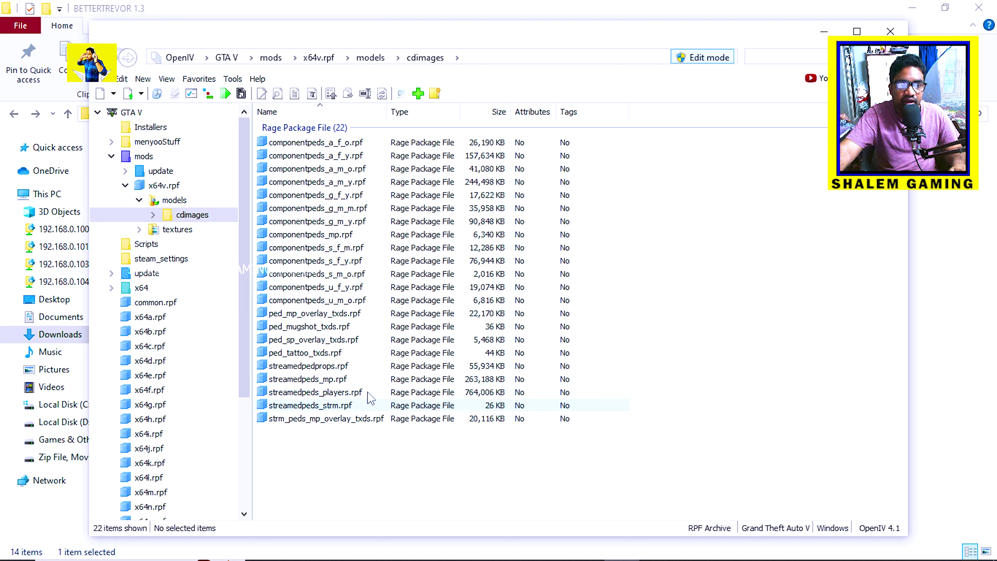
{"action": "double_click", "coordinate": [344, 393]}
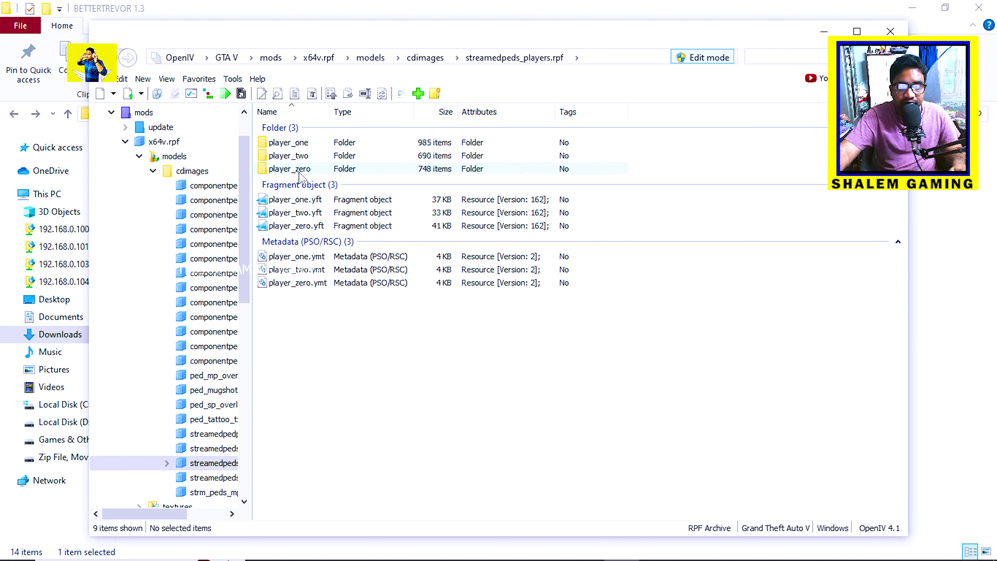
{"action": "left_click", "coordinate": [295, 156]}
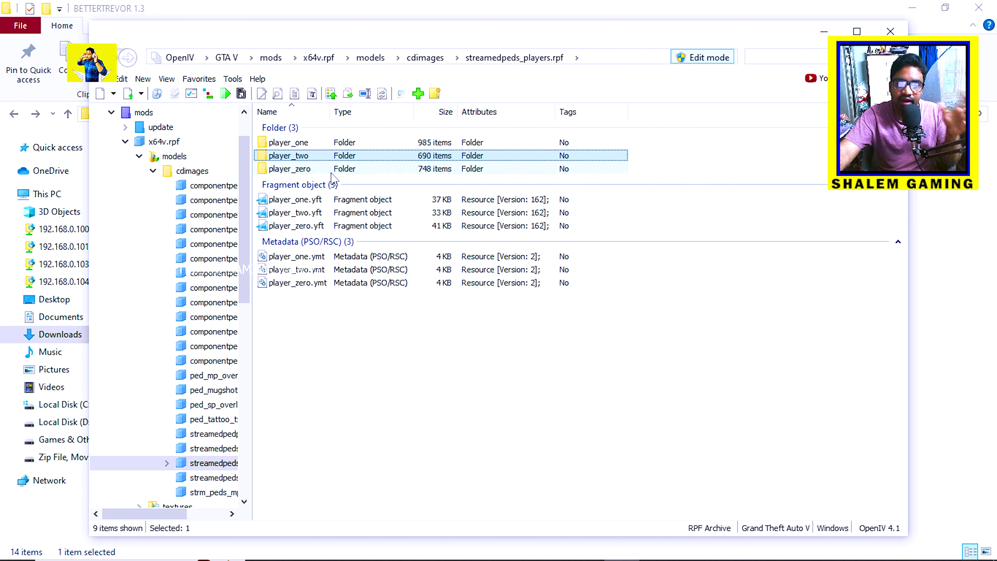
Look inside the player_one folder, preview the accs_002_u_2.ydd model, and return to streamedpeds_players.rpf.
{"action": "double_click", "coordinate": [311, 145]}
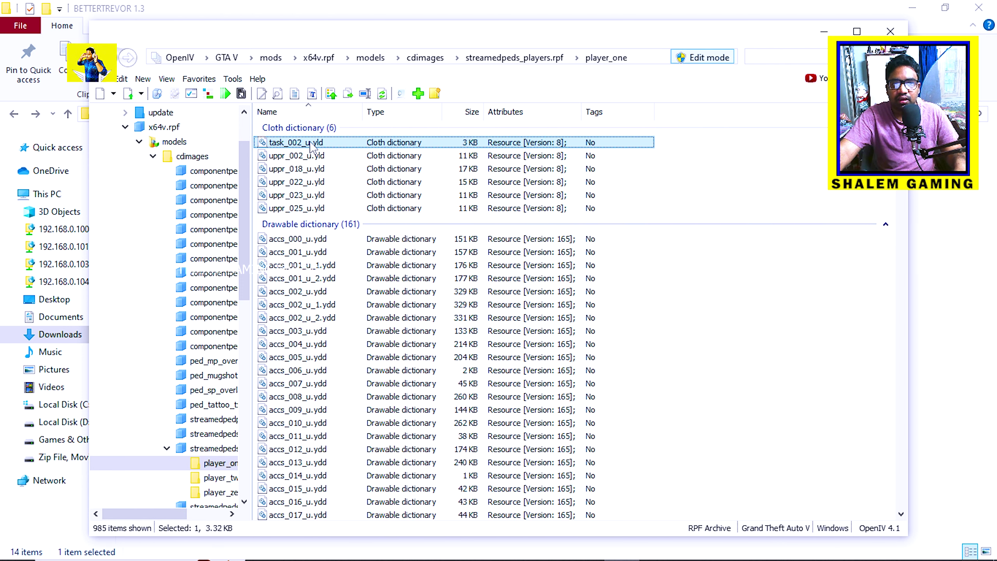
{"action": "left_click", "coordinate": [327, 318]}
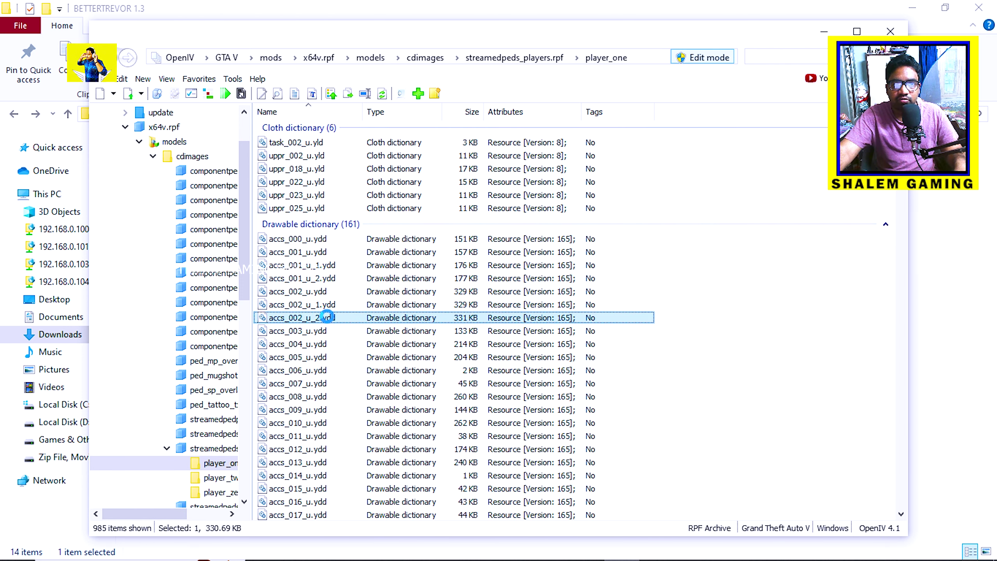
{"action": "double_click", "coordinate": [327, 318]}
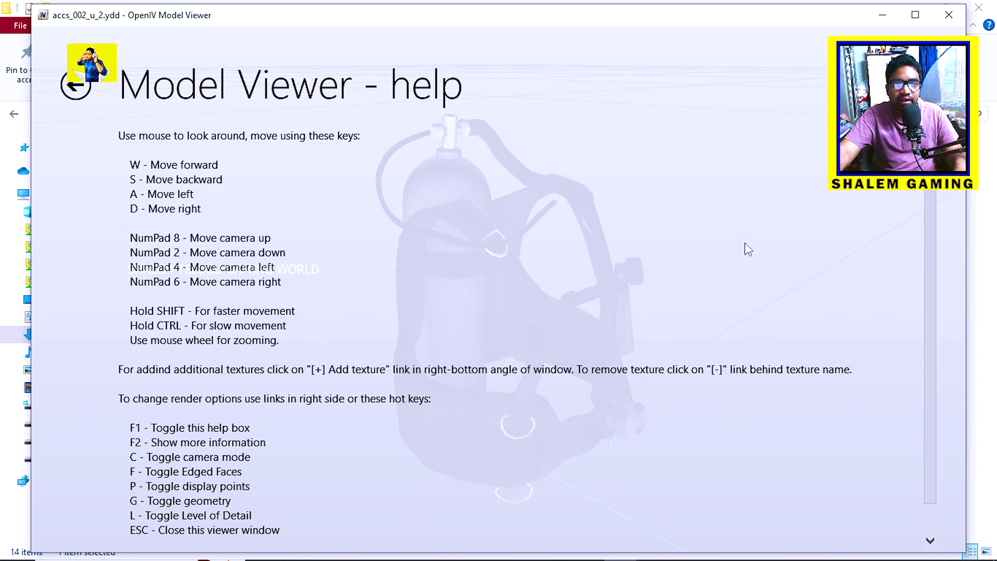
{"action": "left_click", "coordinate": [74, 86]}
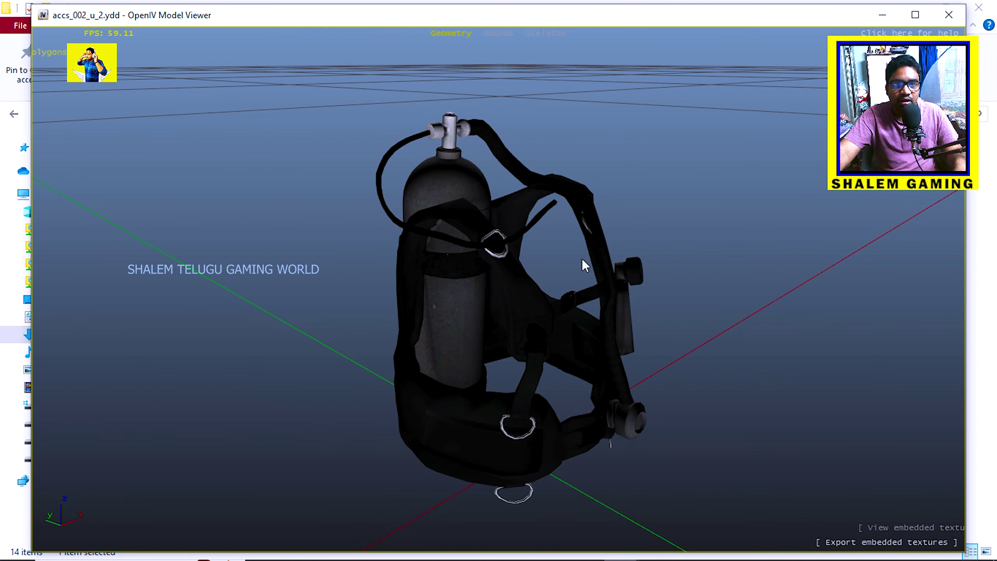
{"action": "left_click", "coordinate": [949, 14]}
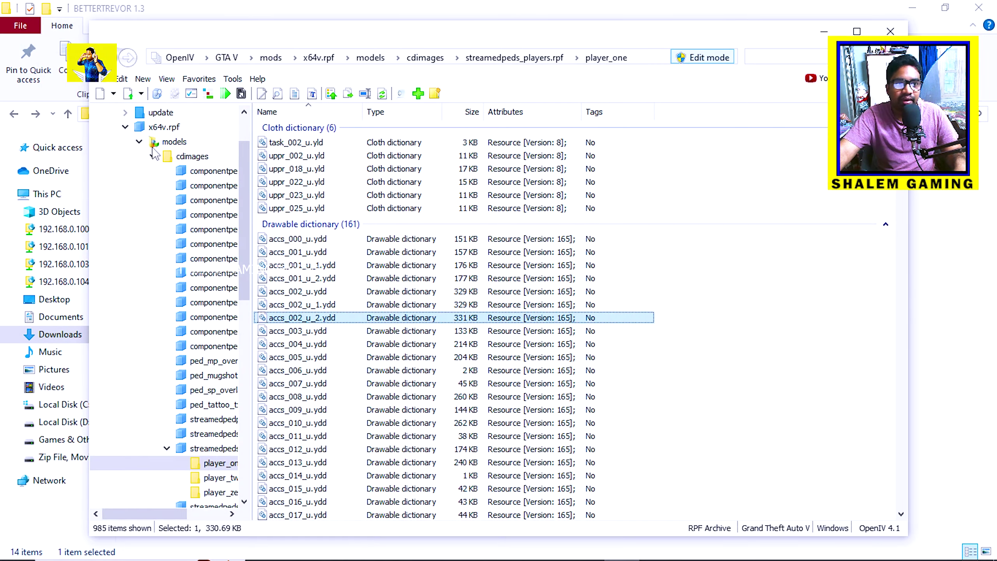
{"action": "key", "text": "BackSpace"}
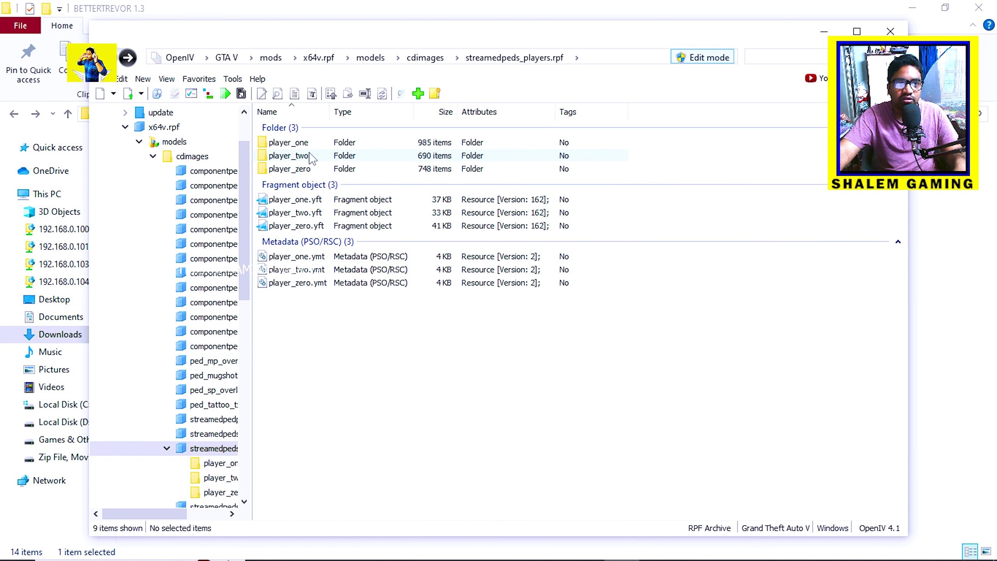
Open the player_two folder, look through its model files, and switch to the BETTERTREVOR 1.3 folder in File Explorer.
{"action": "left_click", "coordinate": [297, 144]}
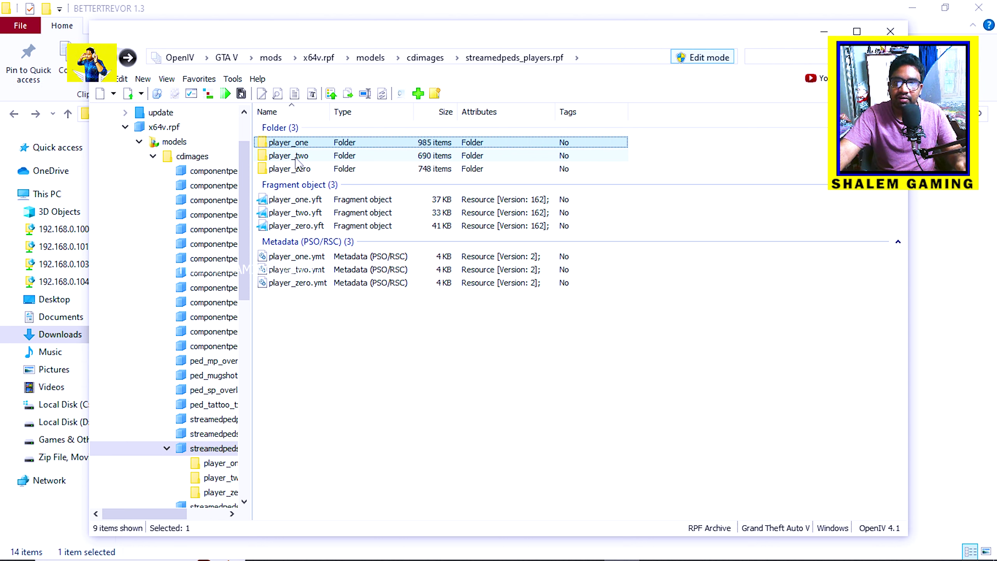
{"action": "double_click", "coordinate": [294, 157]}
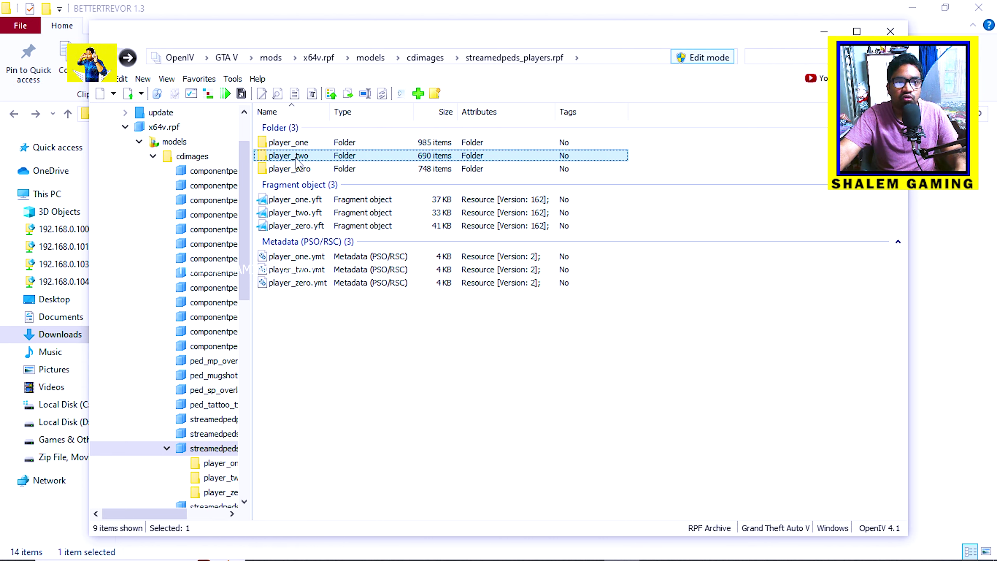
{"action": "scroll", "coordinate": [442, 335], "scroll_direction": "down", "scroll_amount": 10}
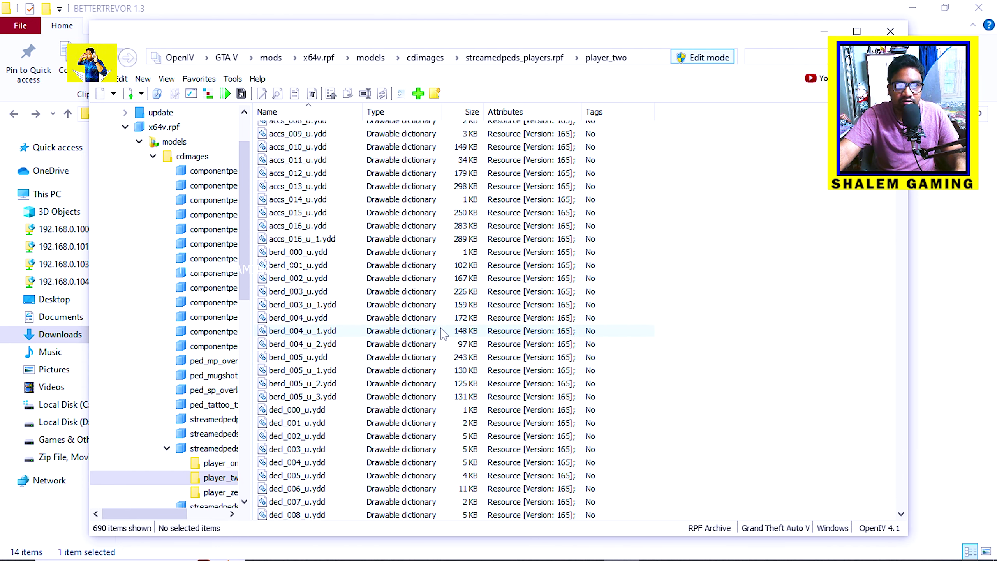
{"action": "scroll", "coordinate": [443, 334], "scroll_direction": "up", "scroll_amount": 10}
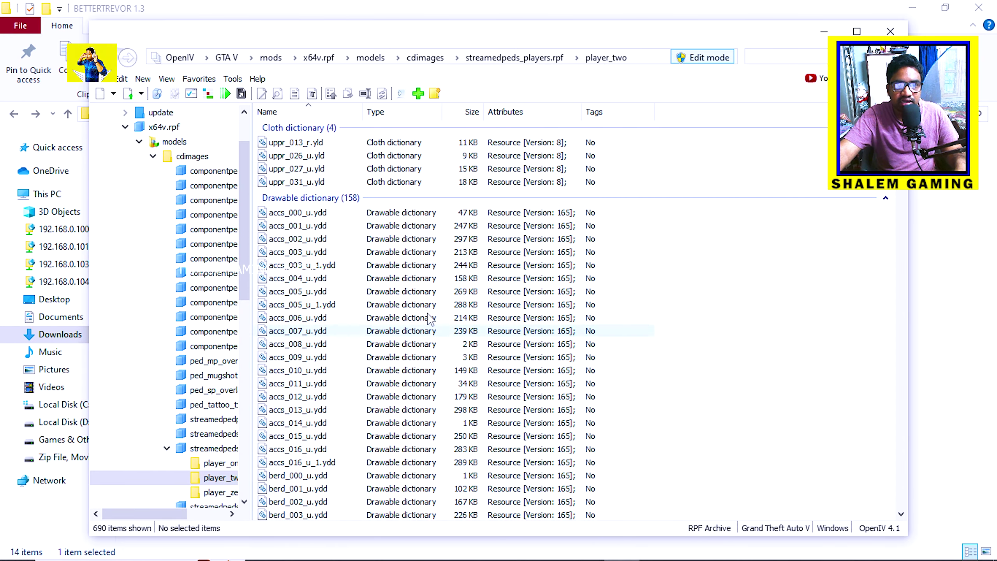
{"action": "scroll", "coordinate": [796, 322], "scroll_direction": "down", "scroll_amount": 20}
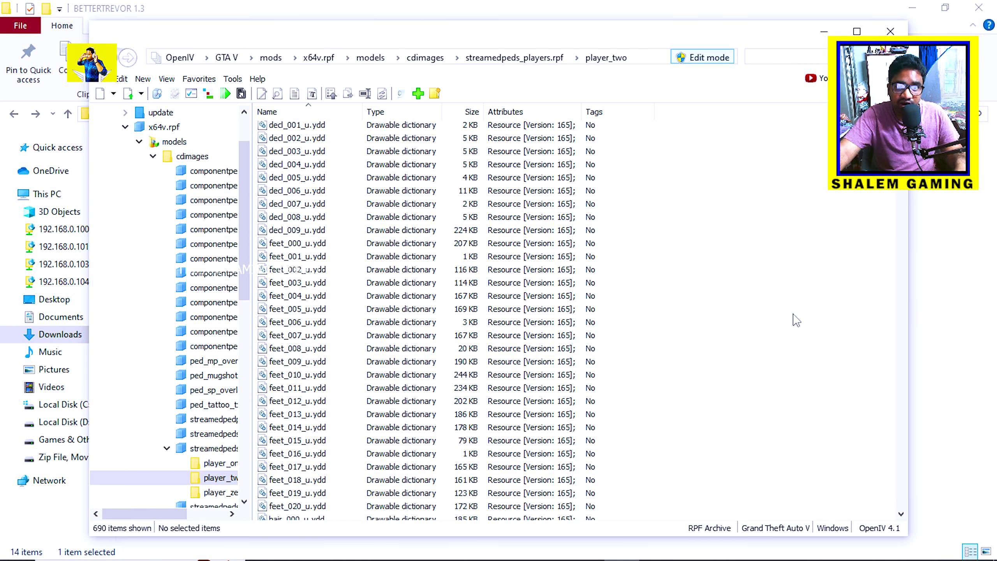
{"action": "scroll", "coordinate": [797, 322], "scroll_direction": "up", "scroll_amount": 6}
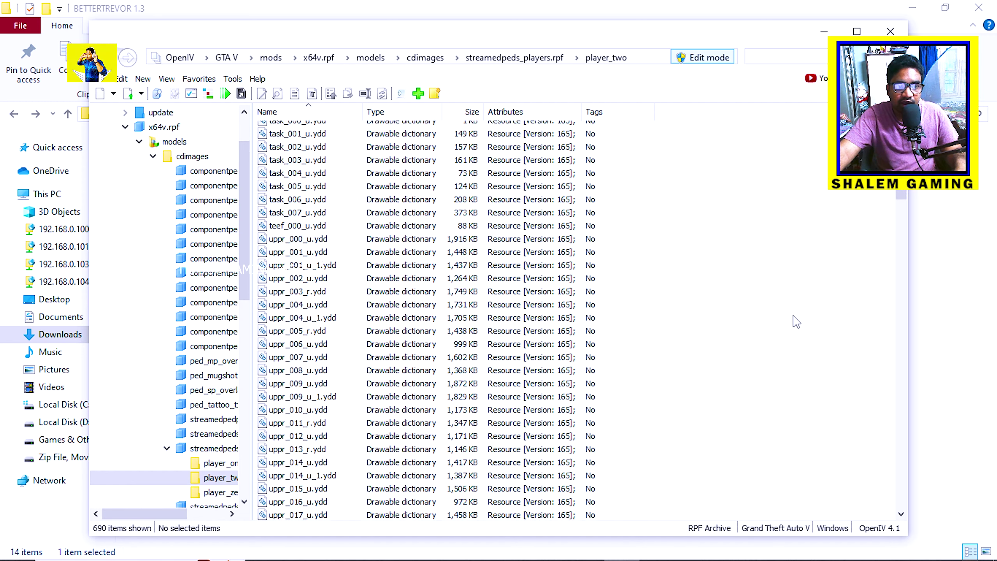
{"action": "scroll", "coordinate": [797, 323], "scroll_direction": "up", "scroll_amount": 15}
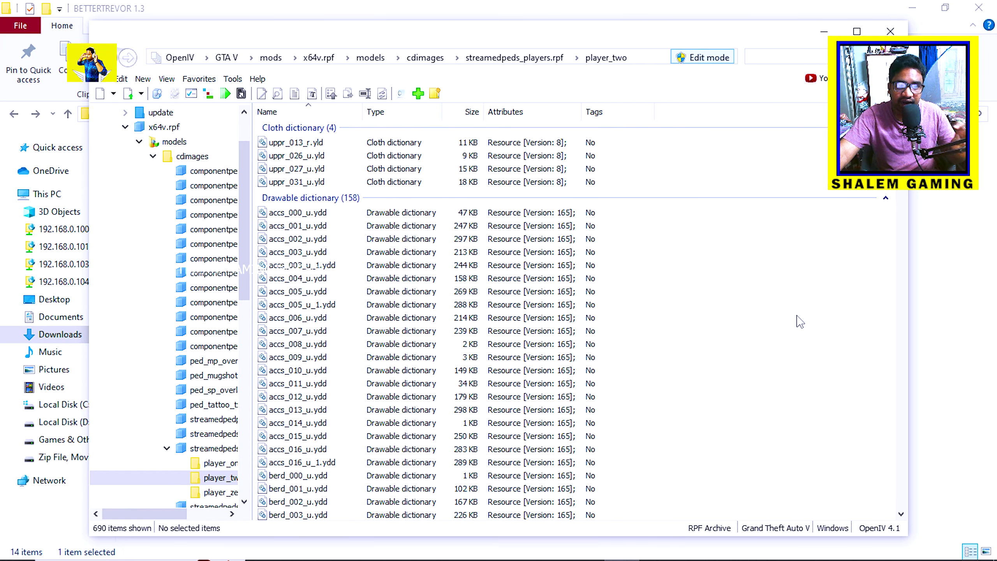
{"action": "mouse_move", "coordinate": [581, 558]}
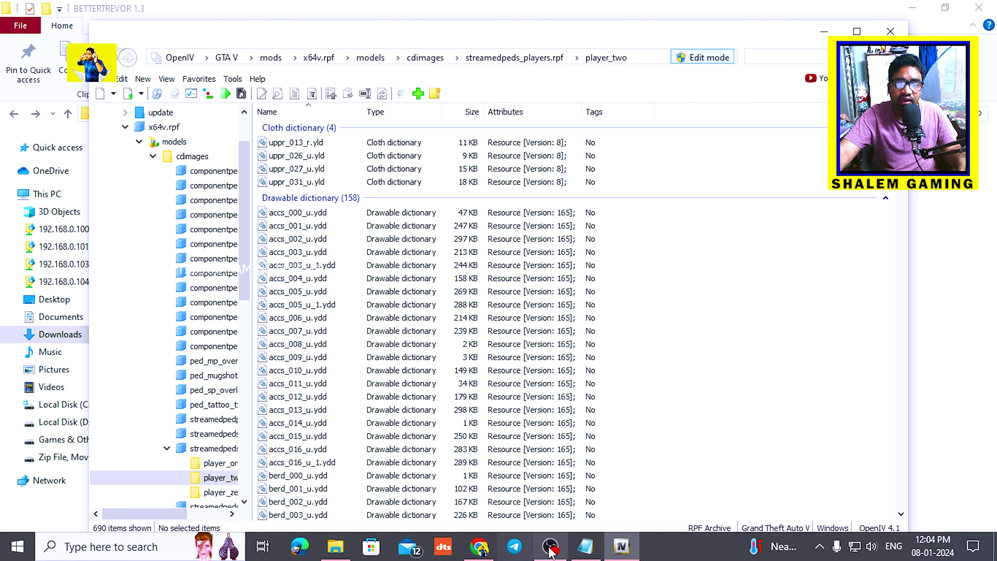
{"action": "left_click", "coordinate": [336, 547]}
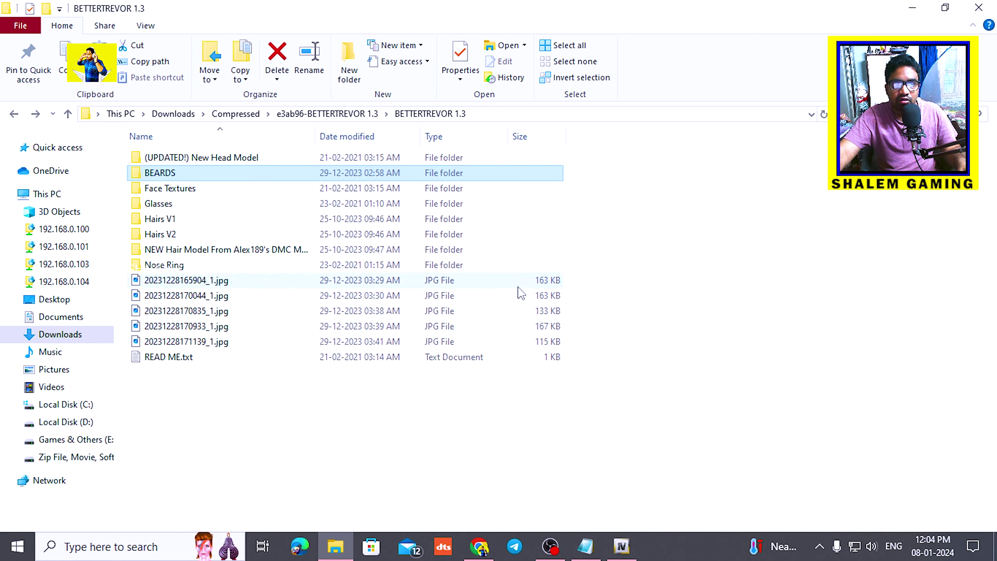
Place the OpenIV window beside File Explorer, open BEARDS\Bush Beard Retexture, and copy the berd_diff_005_a_uni file name.
{"action": "key", "text": "alt+Tab"}
{"action": "left_click_drag", "start_coordinate": [118, 31], "coordinate": [279, 51]}
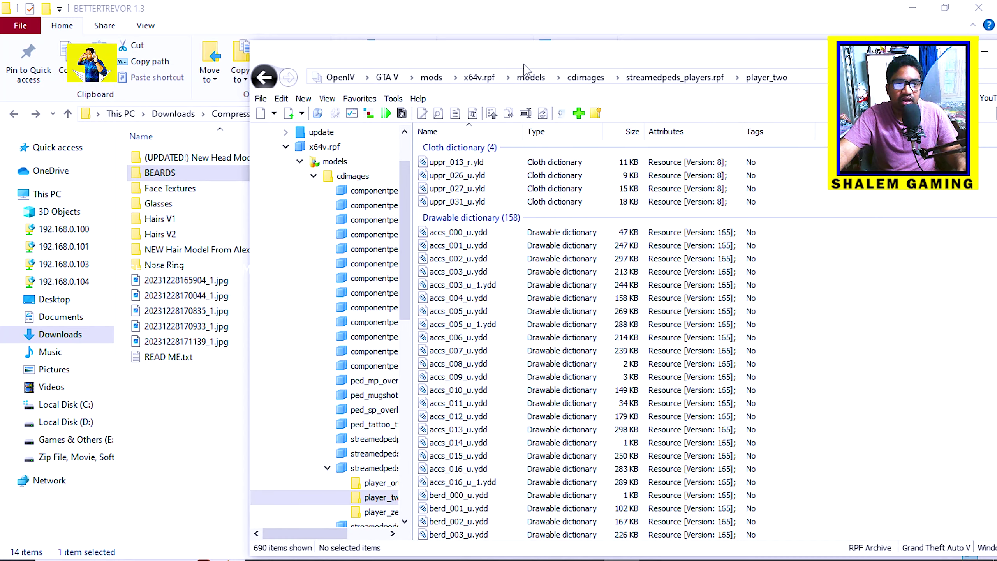
{"action": "double_click", "coordinate": [160, 173]}
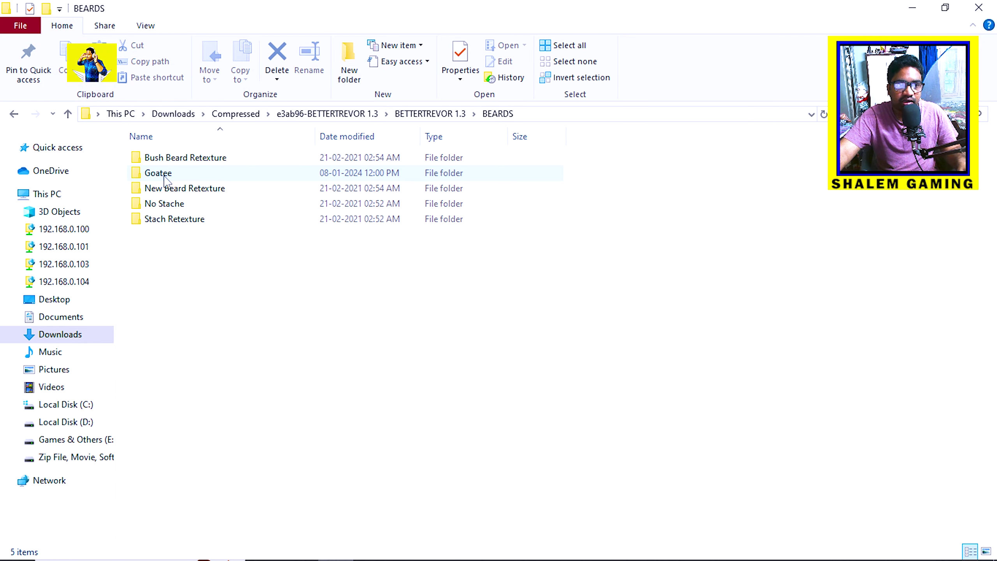
{"action": "double_click", "coordinate": [198, 159]}
{"action": "left_click", "coordinate": [197, 159]}
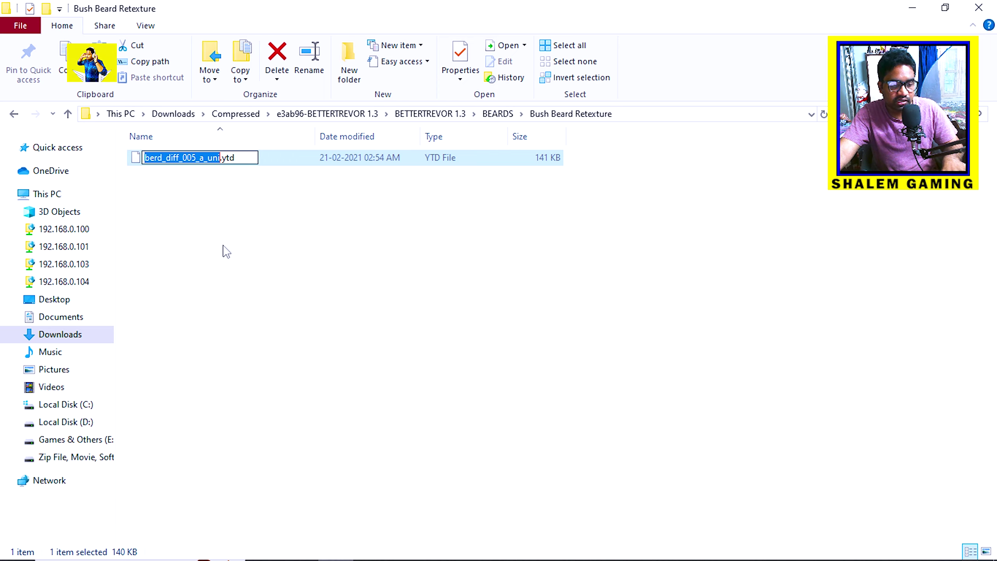
{"action": "left_click", "coordinate": [302, 287]}
Filter OpenIV's player_two folder by berd_diff_005_a_uni, compare the match with the mod file, and clear the filter.
{"action": "left_click", "coordinate": [621, 546]}
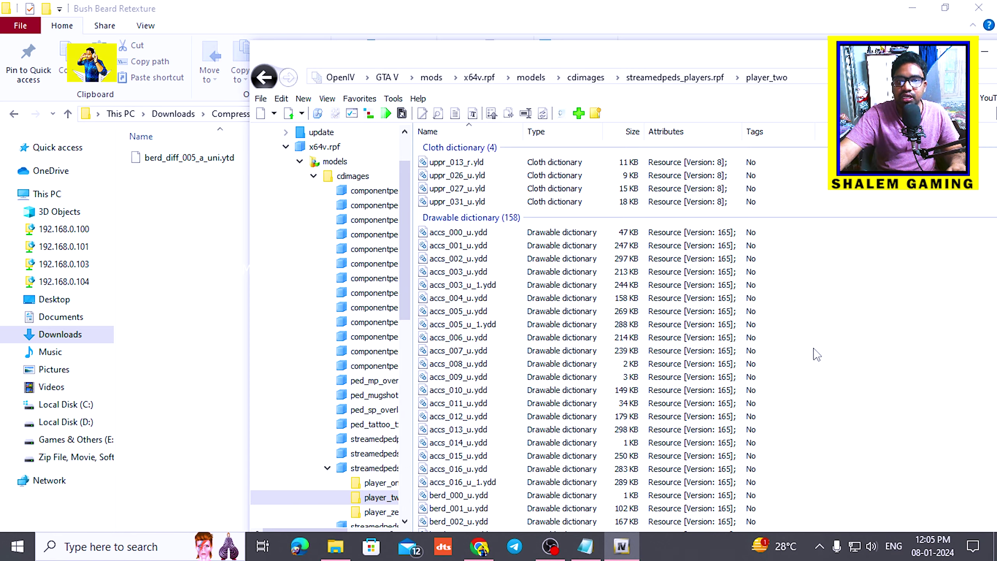
{"action": "left_click_drag", "start_coordinate": [682, 63], "coordinate": [563, 63]}
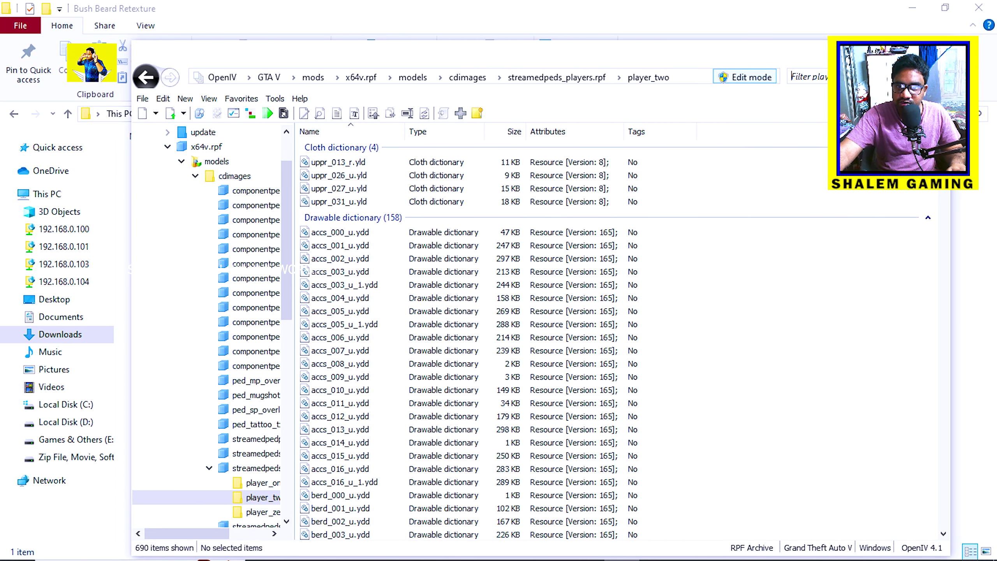
{"action": "type", "text": "berd_diff_"}
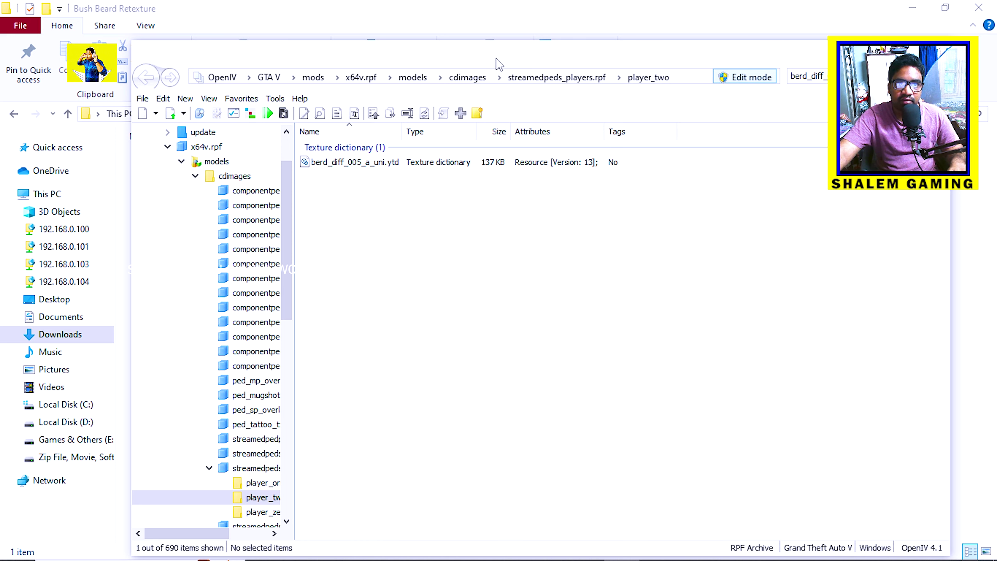
{"action": "left_click_drag", "start_coordinate": [498, 62], "coordinate": [671, 64]}
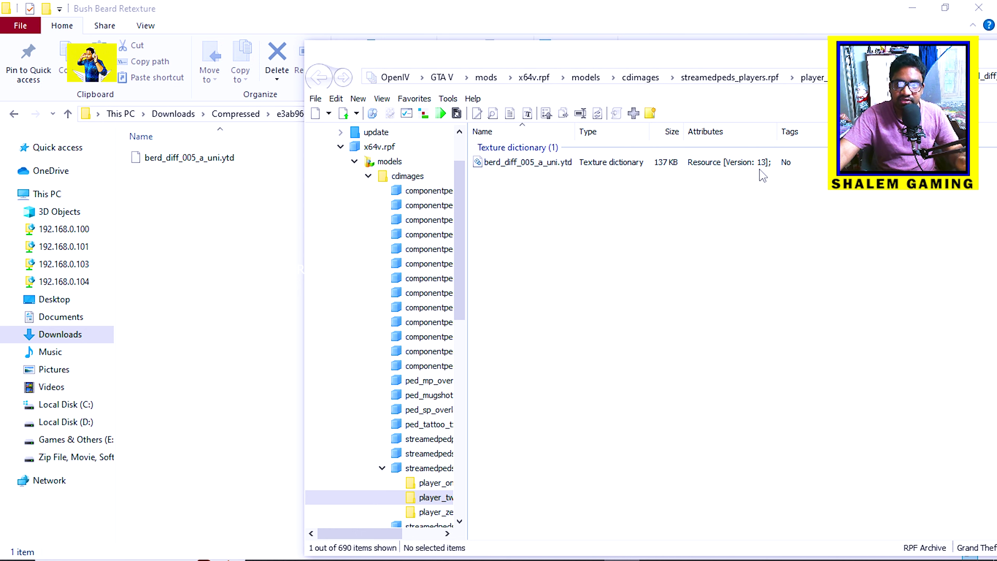
{"action": "left_click_drag", "start_coordinate": [890, 57], "coordinate": [722, 57]}
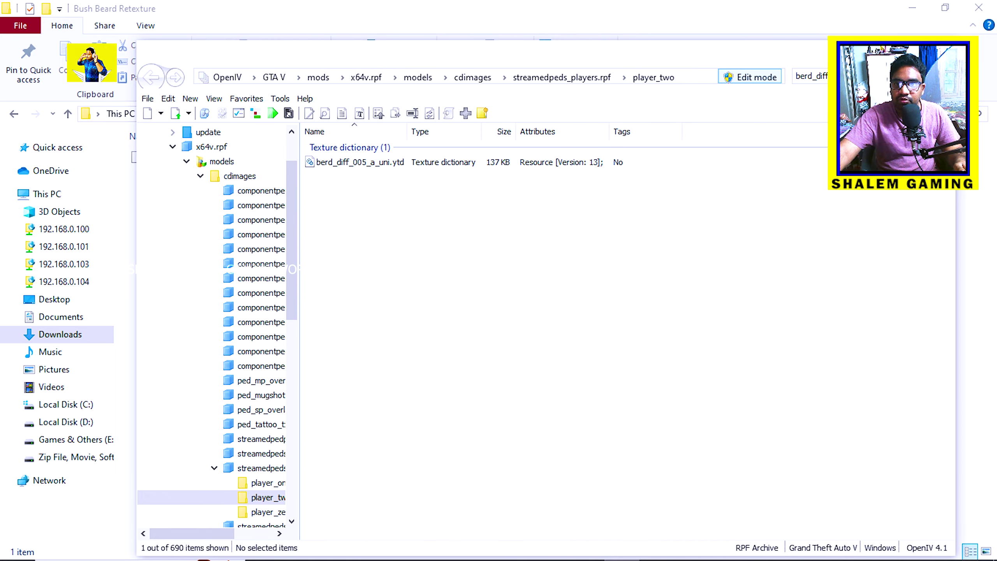
{"action": "key", "text": "Escape"}
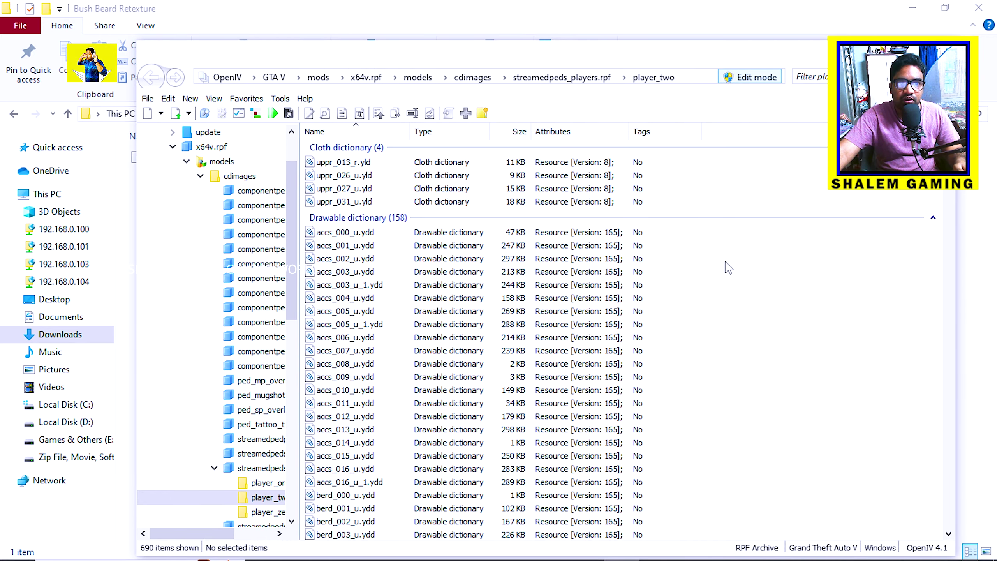
Add berd_diff_005_a_uni.ytd from Bush Beard Retexture to the player_two folder in OpenIV and check the file list.
{"action": "left_click_drag", "start_coordinate": [465, 58], "coordinate": [677, 58]}
{"action": "left_click", "coordinate": [215, 162]}
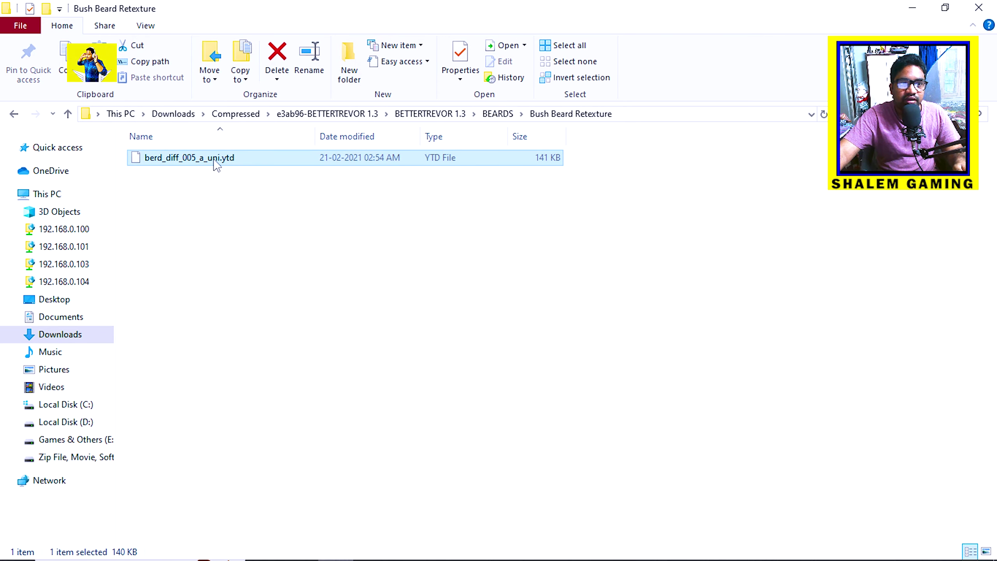
{"action": "left_click", "coordinate": [622, 547]}
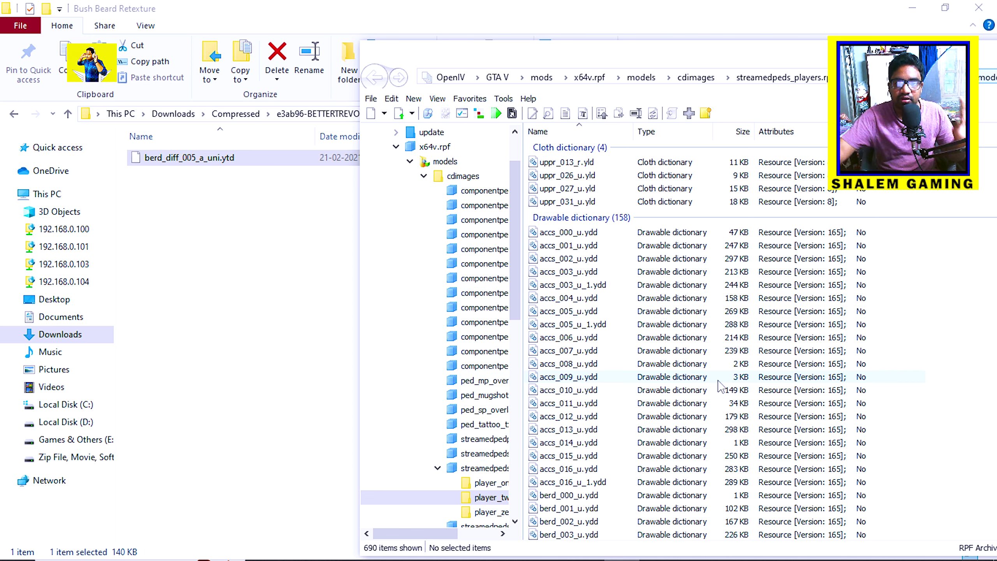
{"action": "scroll", "coordinate": [770, 348], "scroll_direction": "down", "scroll_amount": 15}
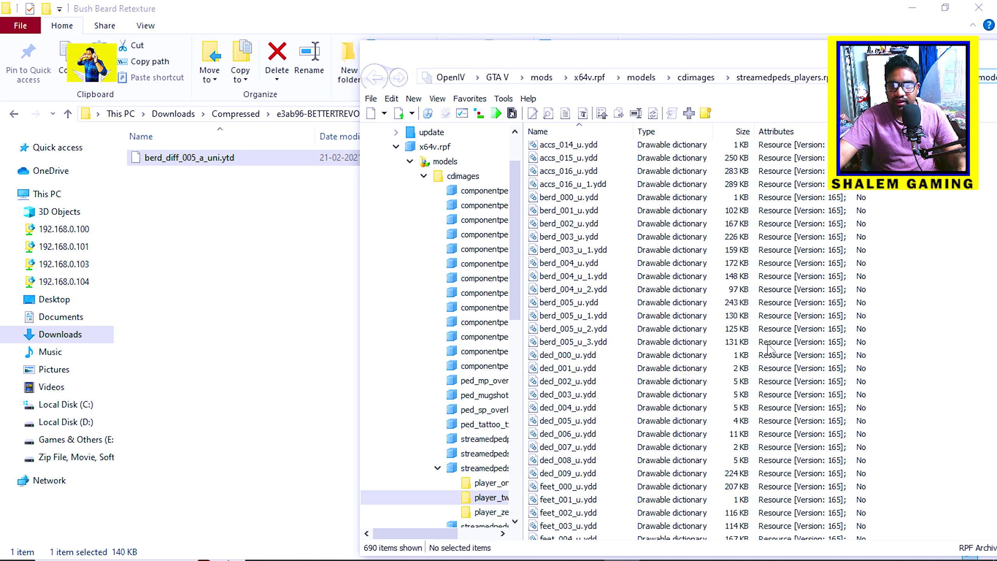
{"action": "scroll", "coordinate": [770, 349], "scroll_direction": "up", "scroll_amount": 15}
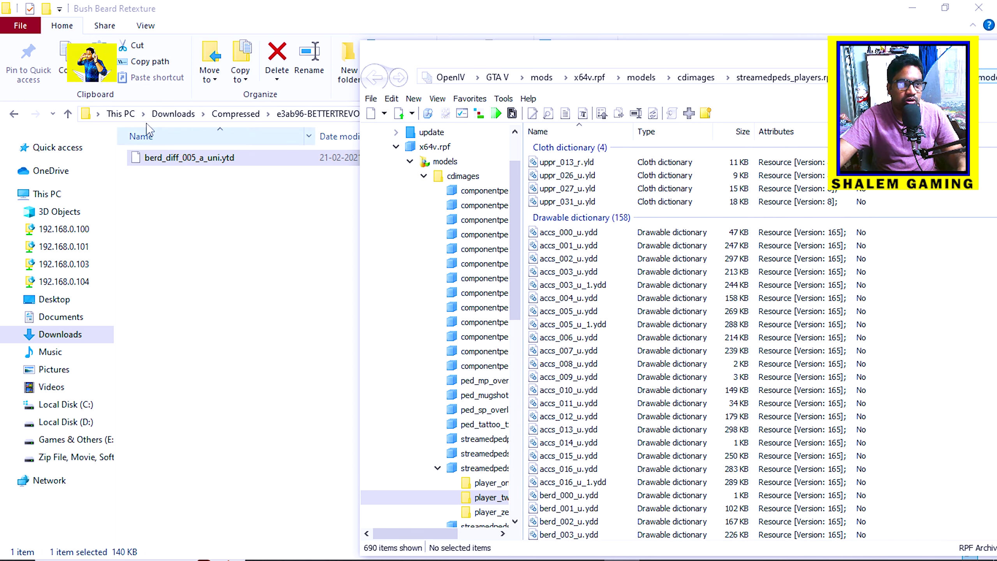
Add berd_004_u.ydd and berd_diff_004_a_uni.ytd from the Goatee folder to player_two in OpenIV.
{"action": "left_click", "coordinate": [14, 113]}
{"action": "double_click", "coordinate": [171, 174]}
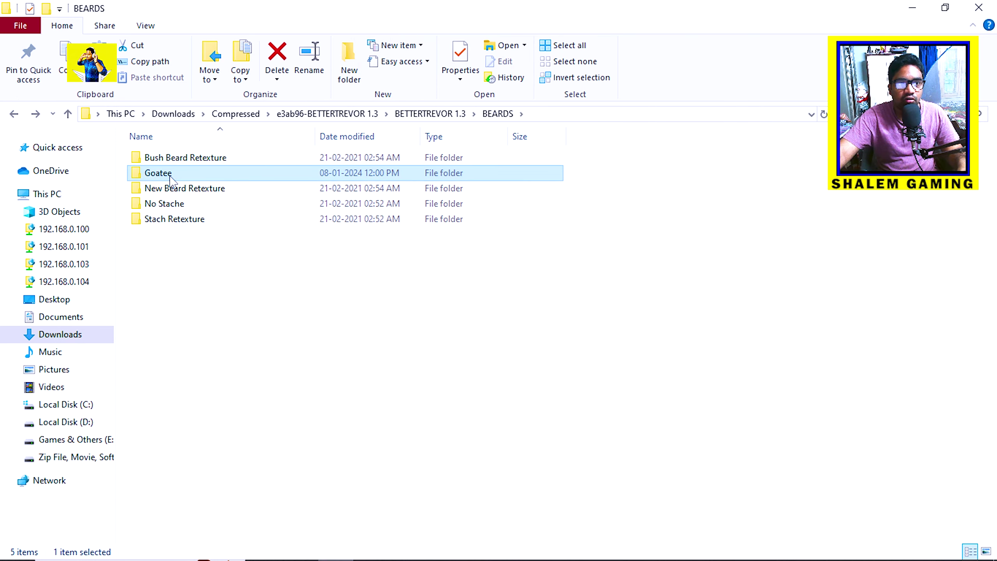
{"action": "key", "text": "ctrl+a"}
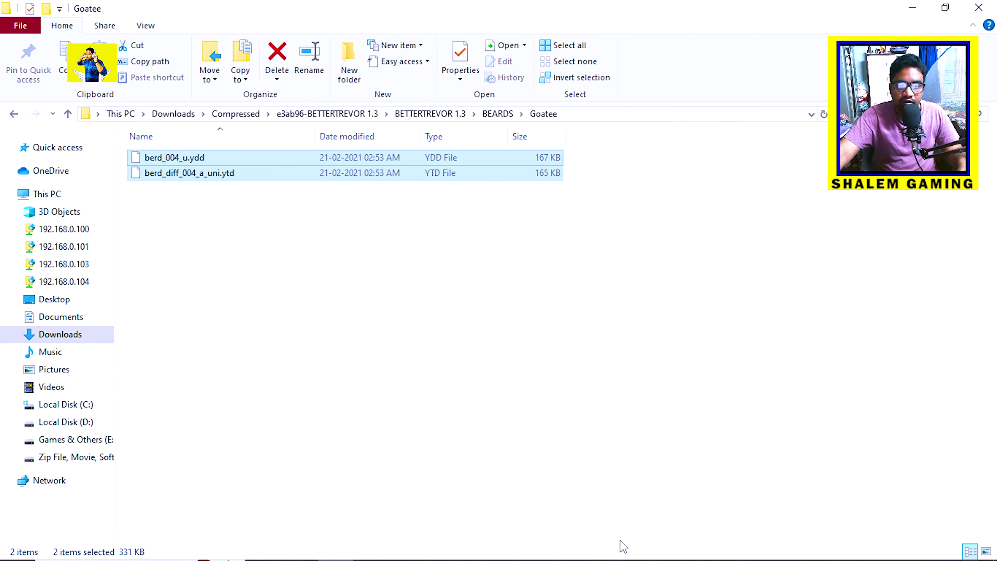
{"action": "left_click", "coordinate": [621, 546]}
{"action": "left_click_drag", "start_coordinate": [285, 157], "coordinate": [678, 379]}
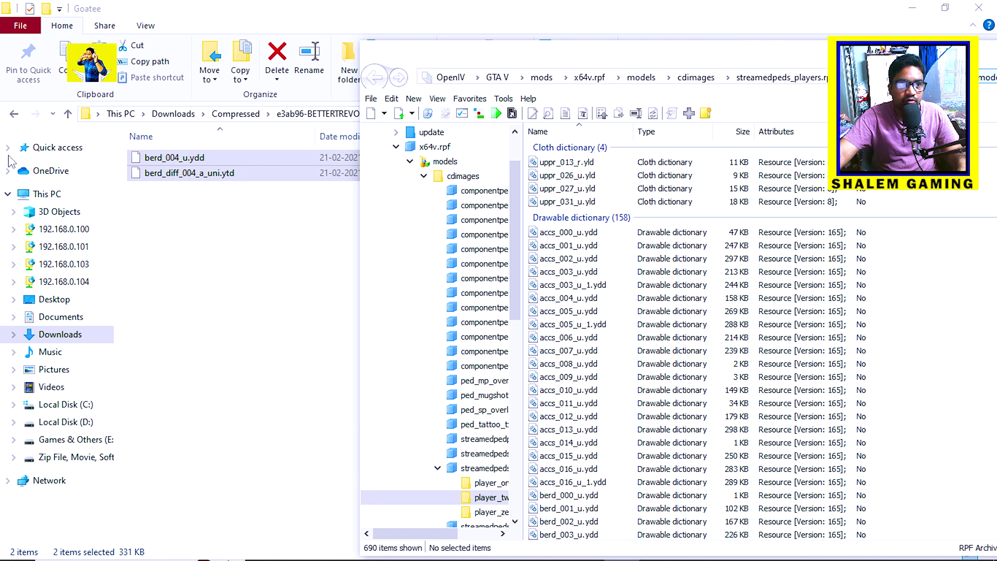
Add berd_diff_002_a_uni.ytd from the New Beard Retexture folder to player_two in OpenIV.
{"action": "left_click", "coordinate": [14, 114]}
{"action": "double_click", "coordinate": [158, 188]}
{"action": "left_click_drag", "start_coordinate": [166, 204], "coordinate": [168, 144]}
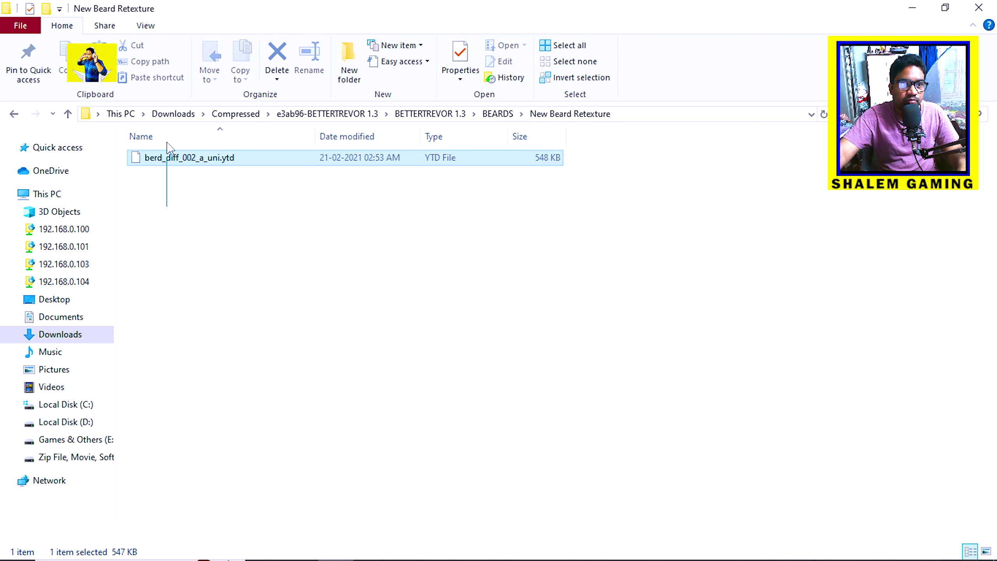
{"action": "left_click", "coordinate": [621, 547]}
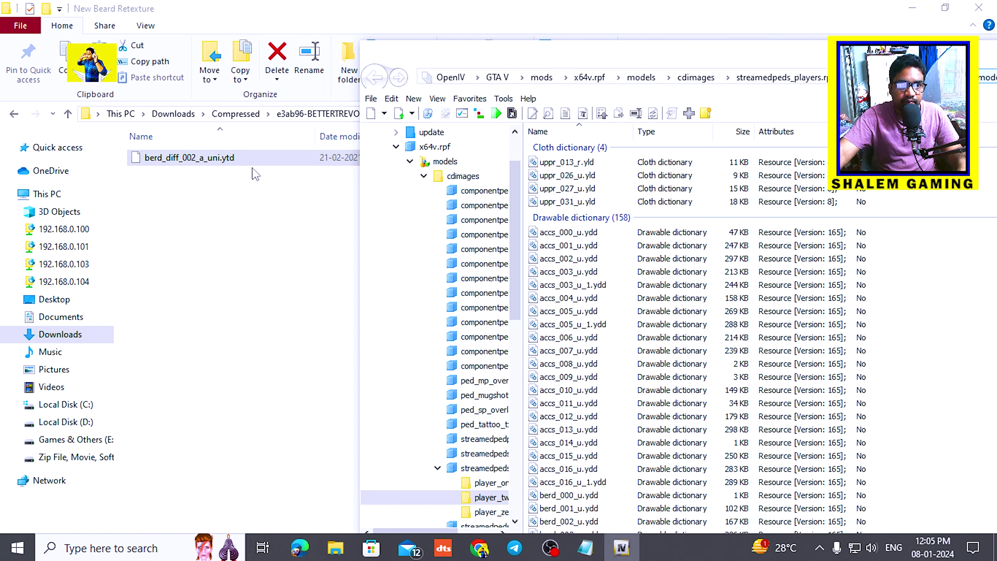
{"action": "left_click_drag", "start_coordinate": [243, 159], "coordinate": [742, 413]}
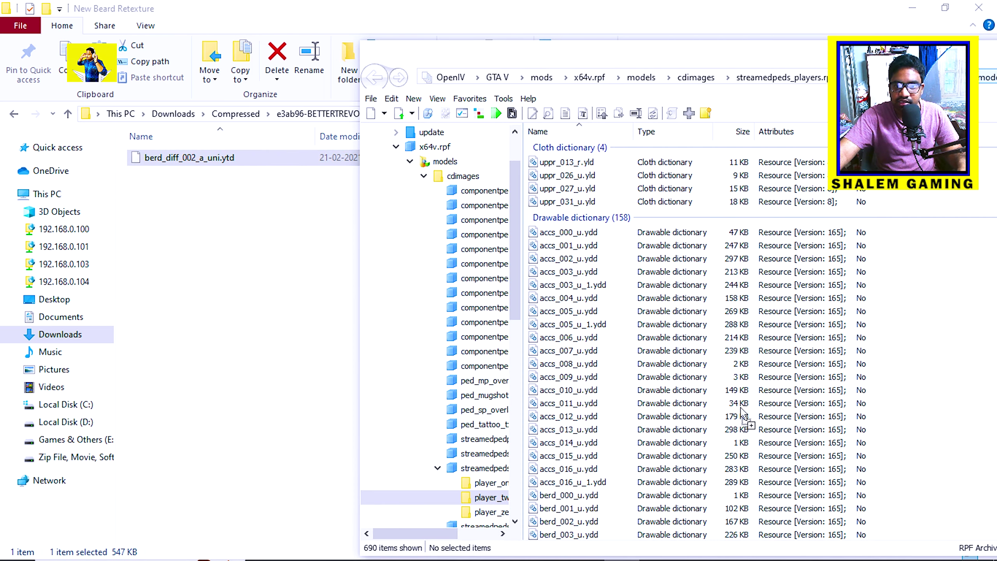
Add berd_003_u.ydd and berd_diff_003_a_uni.ytd from the No Stache folder to player_two in OpenIV.
{"action": "left_click", "coordinate": [15, 113]}
{"action": "double_click", "coordinate": [182, 203]}
{"action": "left_click_drag", "start_coordinate": [185, 206], "coordinate": [220, 155]}
{"action": "left_click", "coordinate": [621, 546]}
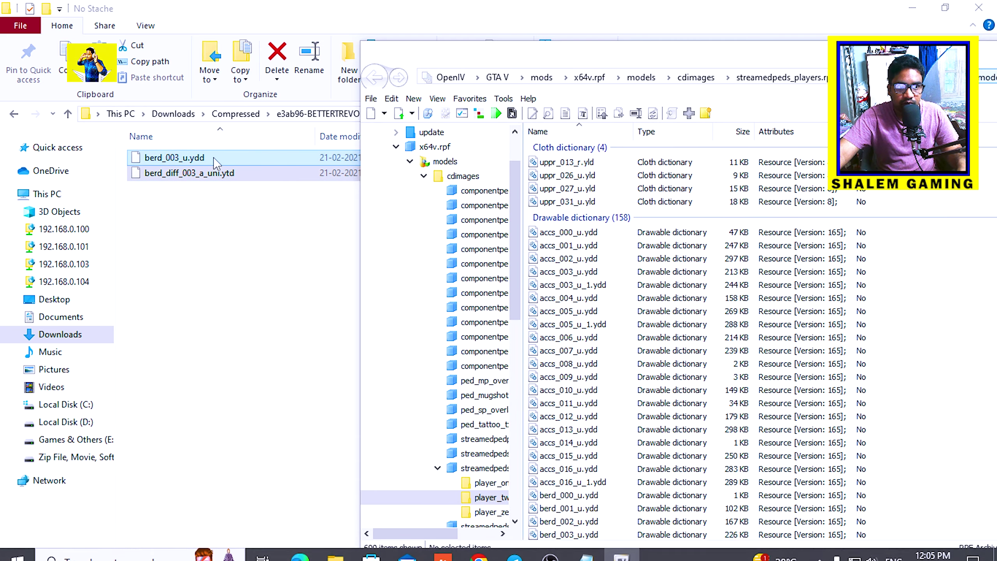
Add berd_001_u.ydd and berd_diff_001_a_uni.ytd from the Stach Retexture folder to player_two in OpenIV.
{"action": "left_click", "coordinate": [16, 114]}
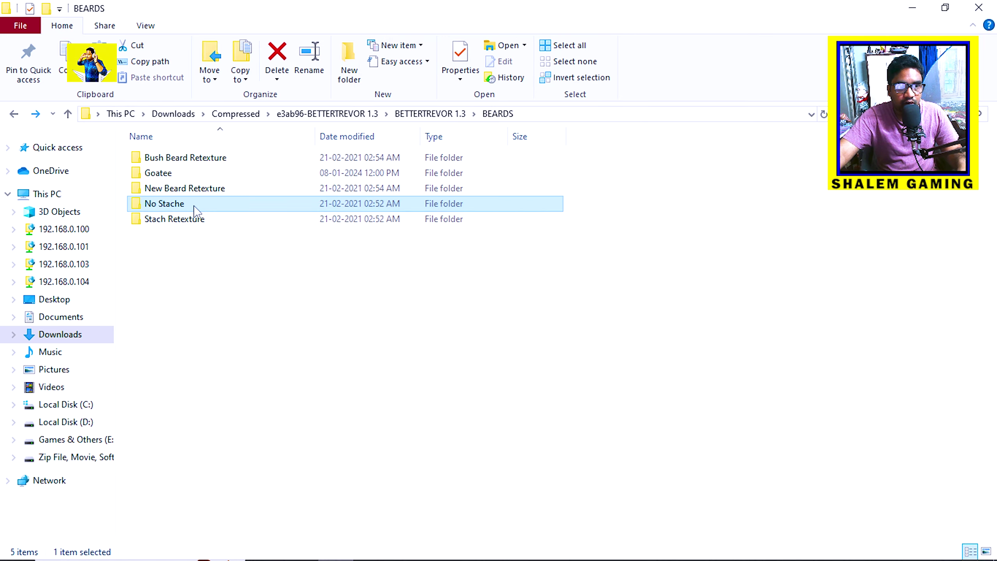
{"action": "double_click", "coordinate": [207, 218]}
{"action": "left_click_drag", "start_coordinate": [198, 242], "coordinate": [186, 135]}
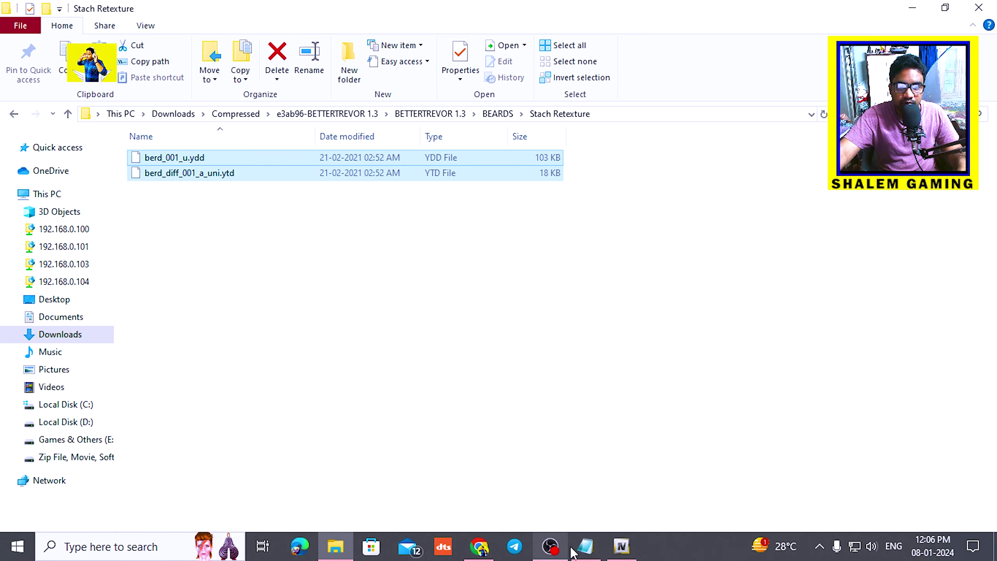
{"action": "left_click", "coordinate": [621, 548]}
{"action": "left_click_drag", "start_coordinate": [259, 163], "coordinate": [690, 413]}
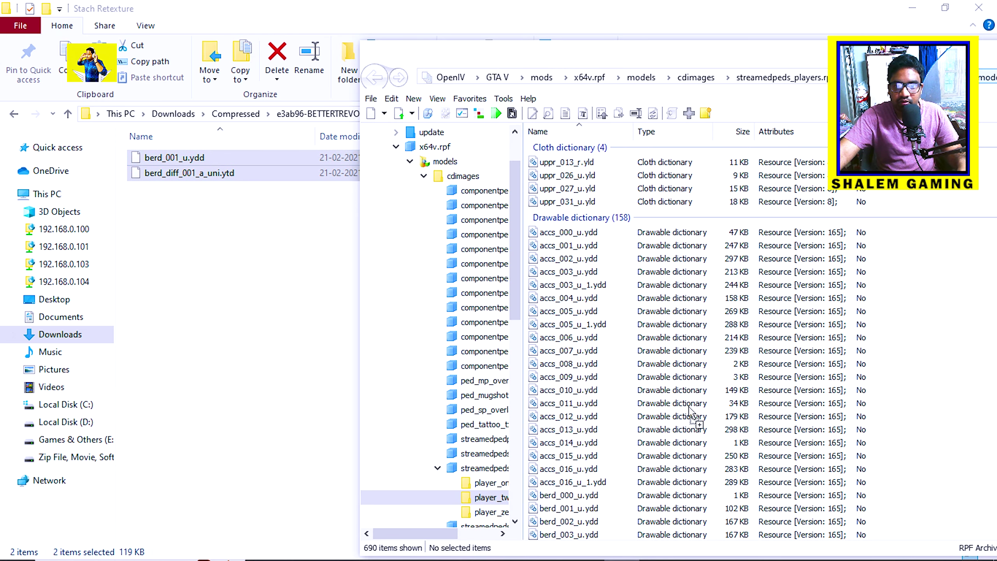
Add the seven head_diff_000 textures, a_whi through g_whi, from the Face Textures folder to player_two in OpenIV.
{"action": "left_click", "coordinate": [13, 114]}
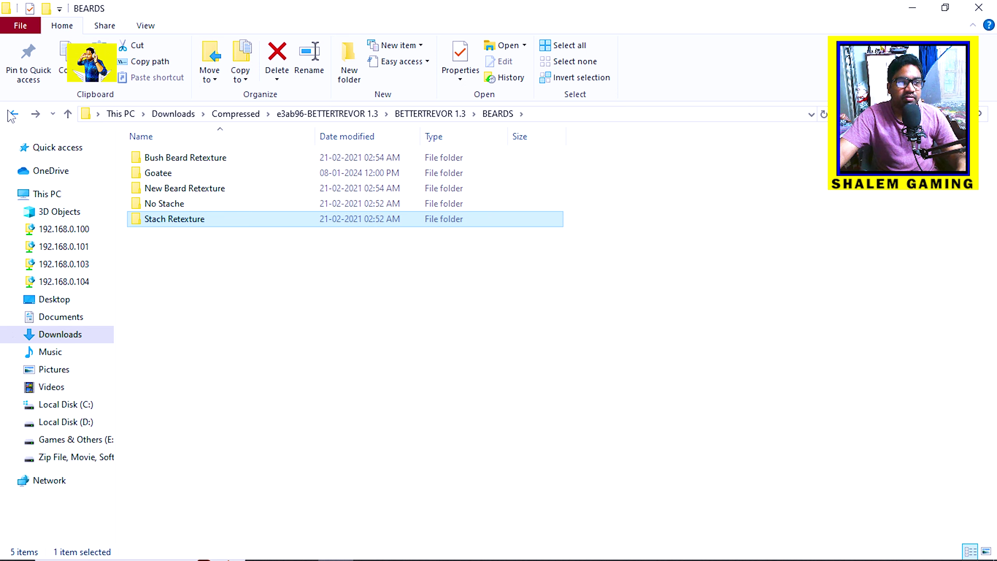
{"action": "left_click", "coordinate": [12, 114]}
{"action": "double_click", "coordinate": [169, 188]}
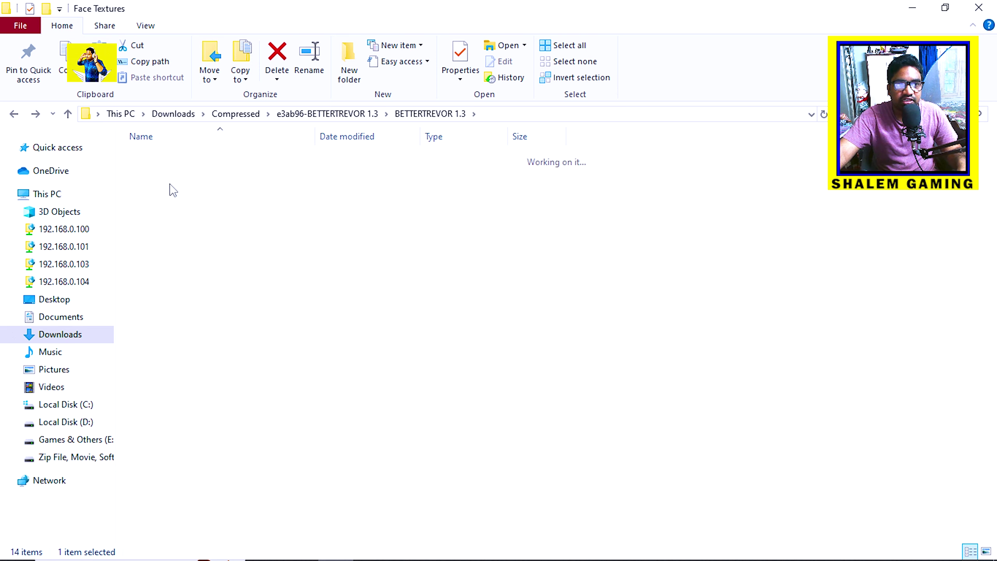
{"action": "left_click_drag", "start_coordinate": [197, 326], "coordinate": [748, 374]}
{"action": "left_click", "coordinate": [621, 547]}
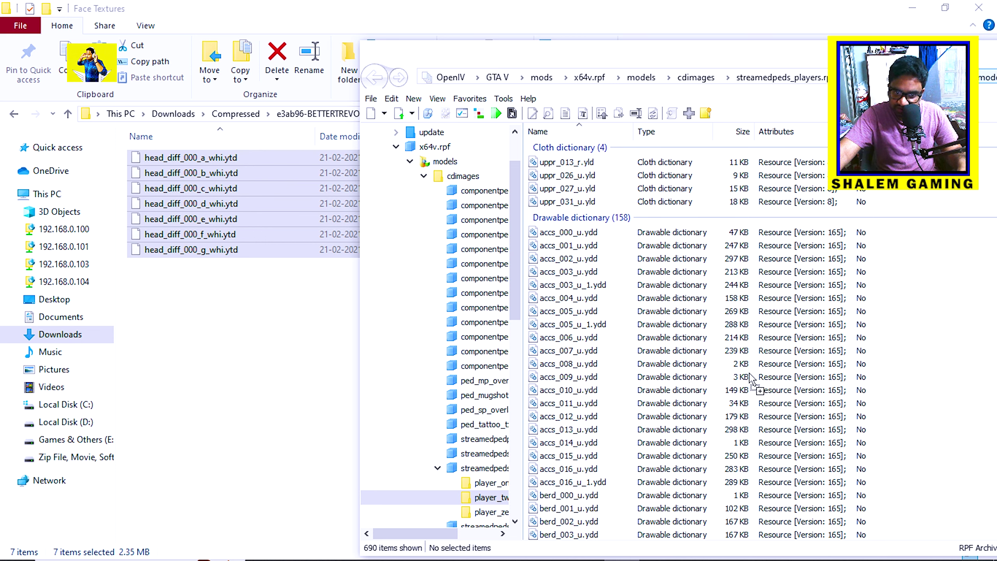
Add hair_002_u.ydd, hair_002_u_1.ydd and hair_diff_002_a_uni.ytd from Hairs V1\ManBun to player_two in OpenIV.
{"action": "left_click", "coordinate": [14, 113]}
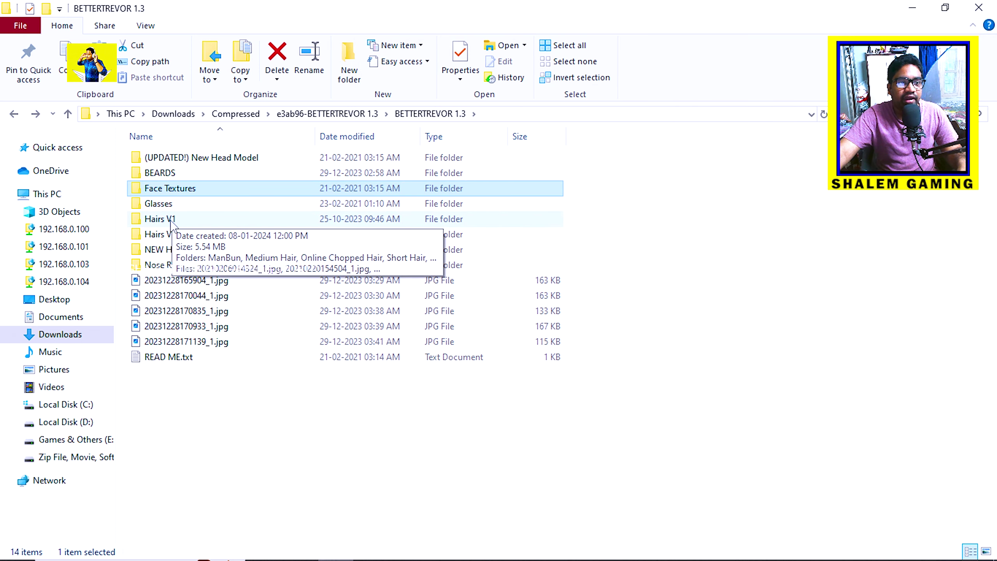
{"action": "double_click", "coordinate": [171, 221]}
{"action": "double_click", "coordinate": [160, 180]}
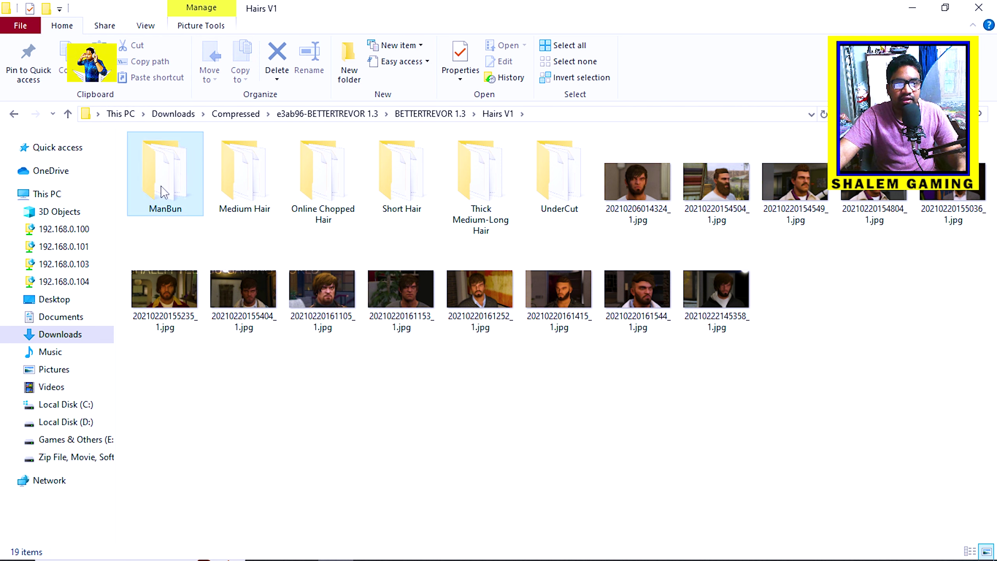
{"action": "left_click_drag", "start_coordinate": [172, 271], "coordinate": [157, 155]}
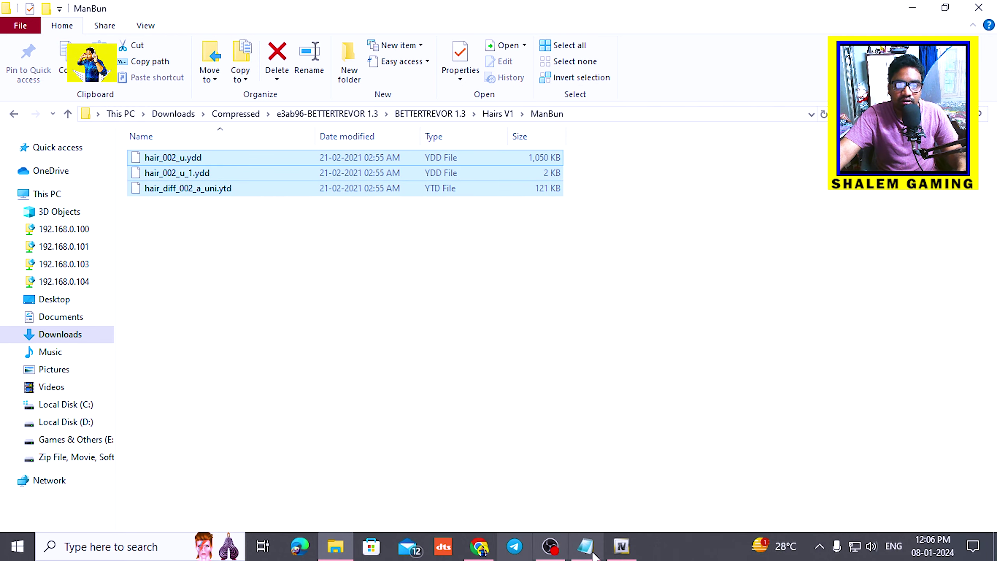
{"action": "left_click", "coordinate": [621, 552]}
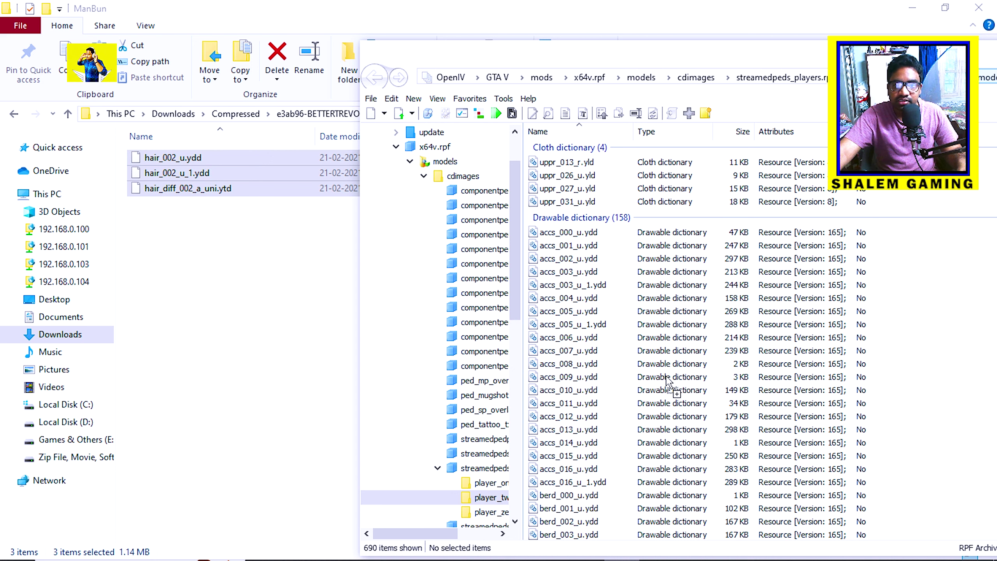
Add hair_001_u.ydd, hair_001_u_1.ydd and hair_diff_001_a_uni.ytd from Hairs V1\Medium Hair to player_two in OpenIV.
{"action": "left_click", "coordinate": [20, 115]}
{"action": "left_click", "coordinate": [18, 115]}
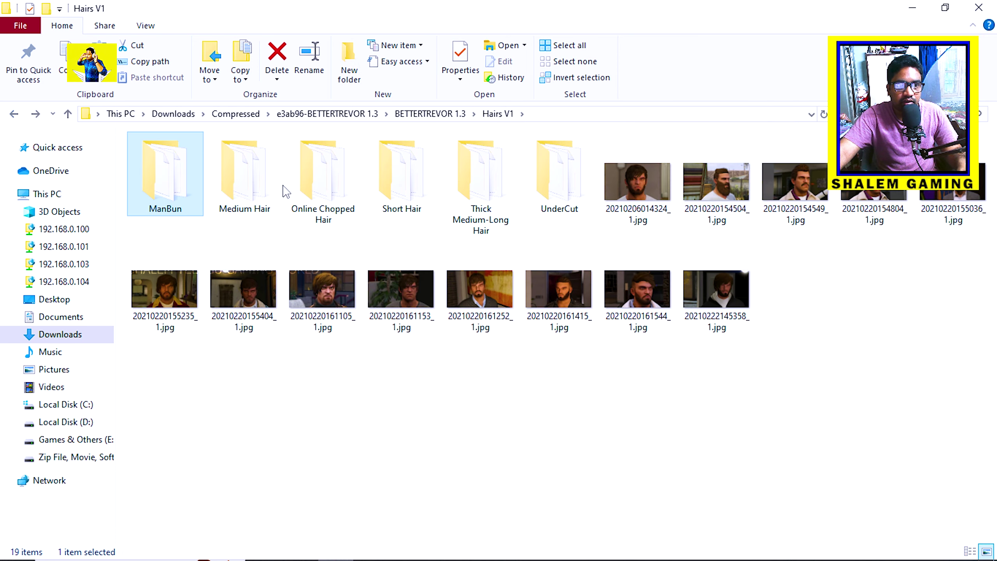
{"action": "double_click", "coordinate": [243, 168]}
{"action": "key", "text": "ctrl+a"}
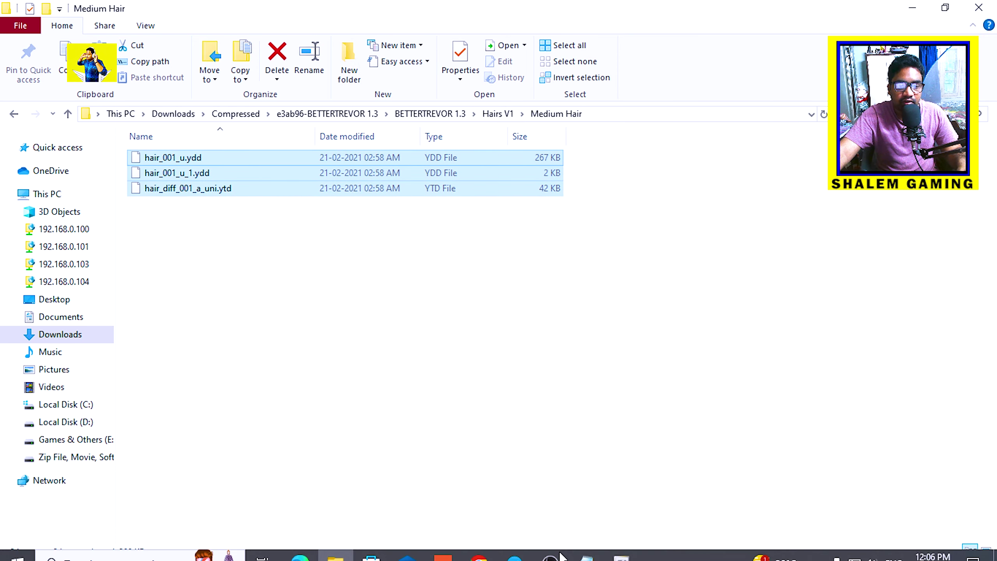
{"action": "left_click", "coordinate": [621, 552]}
{"action": "left_click_drag", "start_coordinate": [235, 167], "coordinate": [685, 362]}
Add hair_000_u.ydd, hair_000_u_1.ydd and hair_diff_000_a_uni.ytd from Hairs V1\Online Chopped Hair to player_two in OpenIV.
{"action": "left_click", "coordinate": [13, 113]}
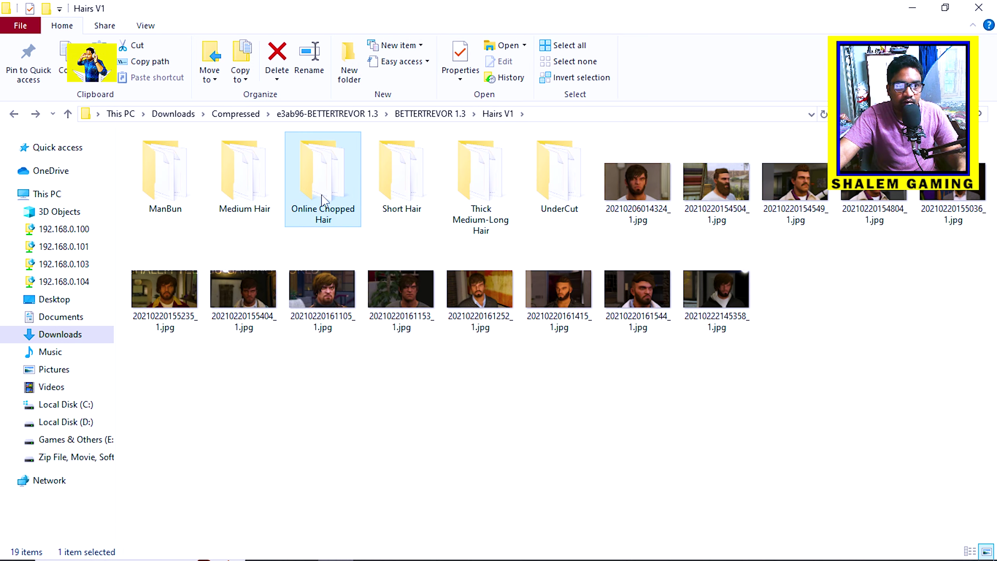
{"action": "double_click", "coordinate": [323, 169]}
{"action": "key", "text": "ctrl+a"}
{"action": "left_click", "coordinate": [622, 552]}
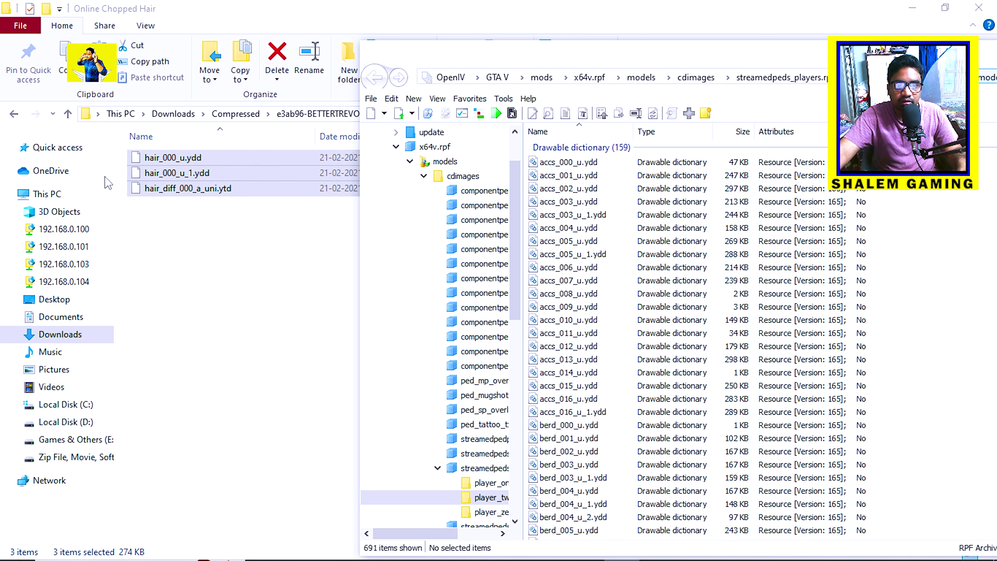
Add hair_005_u.ydd, hair_005_u_1.ydd and hair_diff_005_a_uni.ytd from Hairs V1\Short Hair to player_two in OpenIV.
{"action": "left_click", "coordinate": [14, 113]}
{"action": "double_click", "coordinate": [385, 195]}
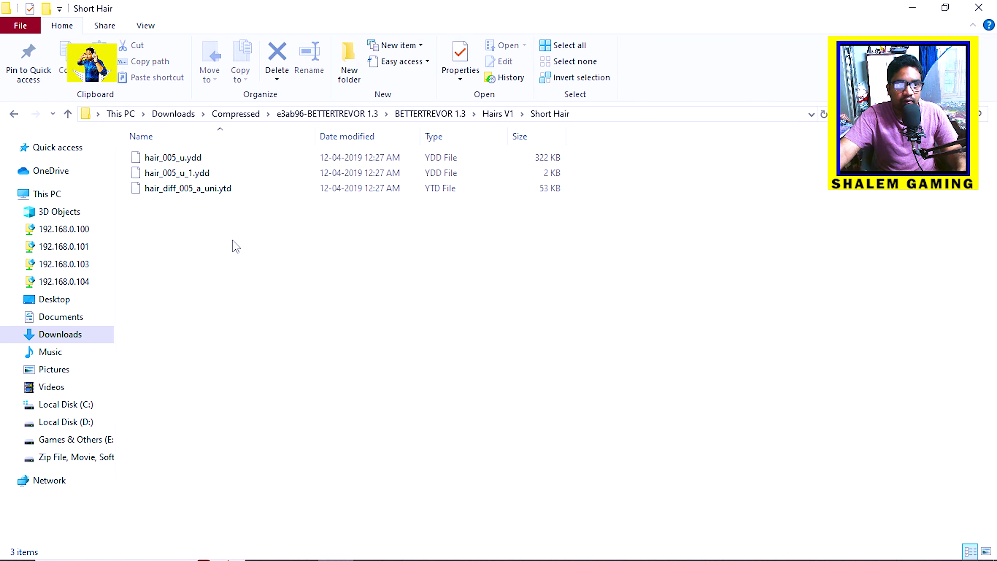
{"action": "left_click_drag", "start_coordinate": [237, 246], "coordinate": [690, 397]}
{"action": "mouse_move", "coordinate": [697, 539]}
{"action": "left_click", "coordinate": [632, 545]}
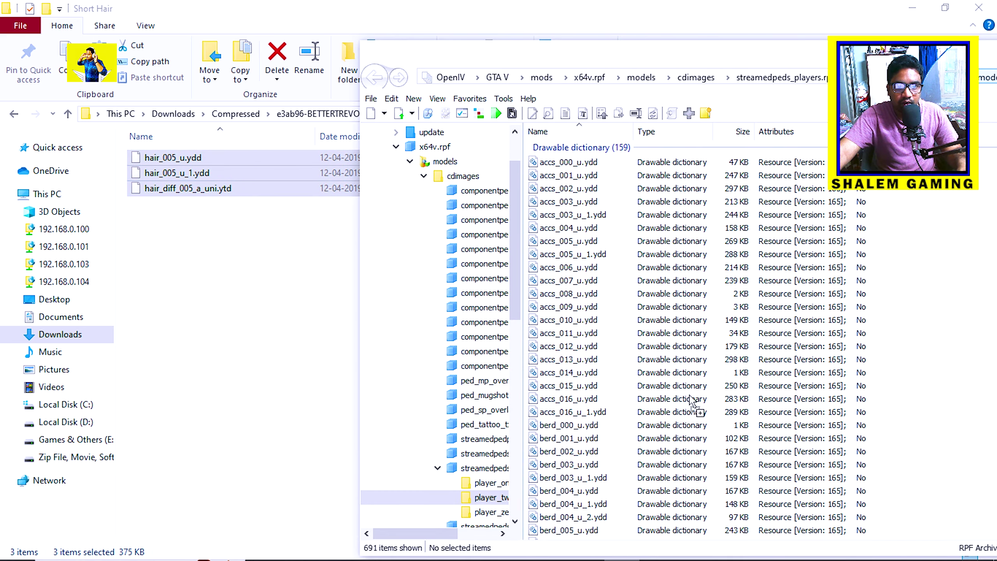
Add all files from Hairs V1\Thick Medium-Long Hair to player_two in OpenIV.
{"action": "left_click", "coordinate": [14, 113]}
{"action": "double_click", "coordinate": [485, 192]}
{"action": "left_click_drag", "start_coordinate": [332, 269], "coordinate": [694, 334]}
{"action": "left_click", "coordinate": [621, 547]}
Add hair_004_u.ydd, hair_004_u_1.ydd and hair_diff_004_a_uni.ytd from Hairs V1\UnderCut to player_two in OpenIV.
{"action": "left_click", "coordinate": [14, 114]}
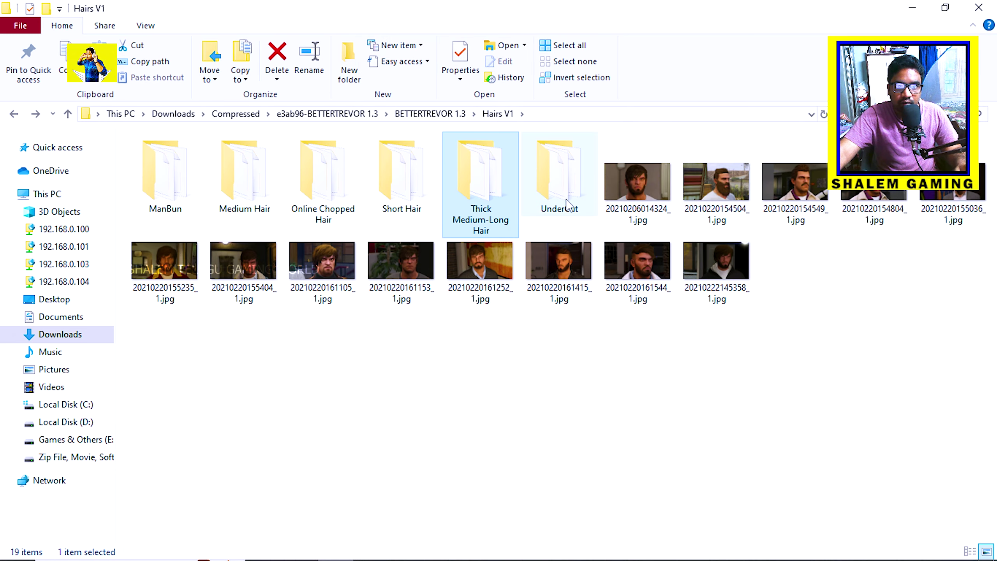
{"action": "double_click", "coordinate": [558, 198]}
{"action": "key", "text": "ctrl+a"}
{"action": "left_click", "coordinate": [622, 547]}
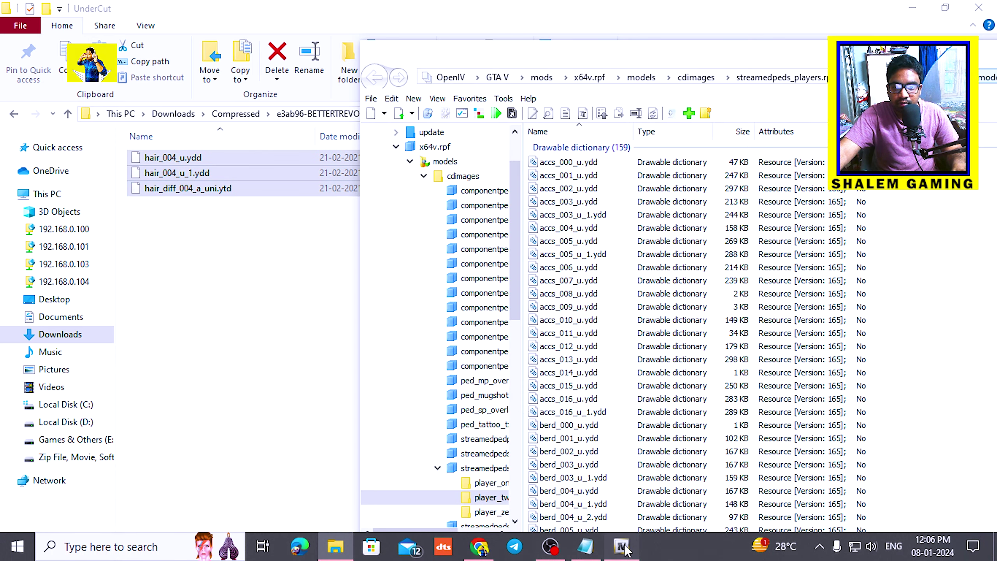
{"action": "left_click_drag", "start_coordinate": [326, 174], "coordinate": [647, 349]}
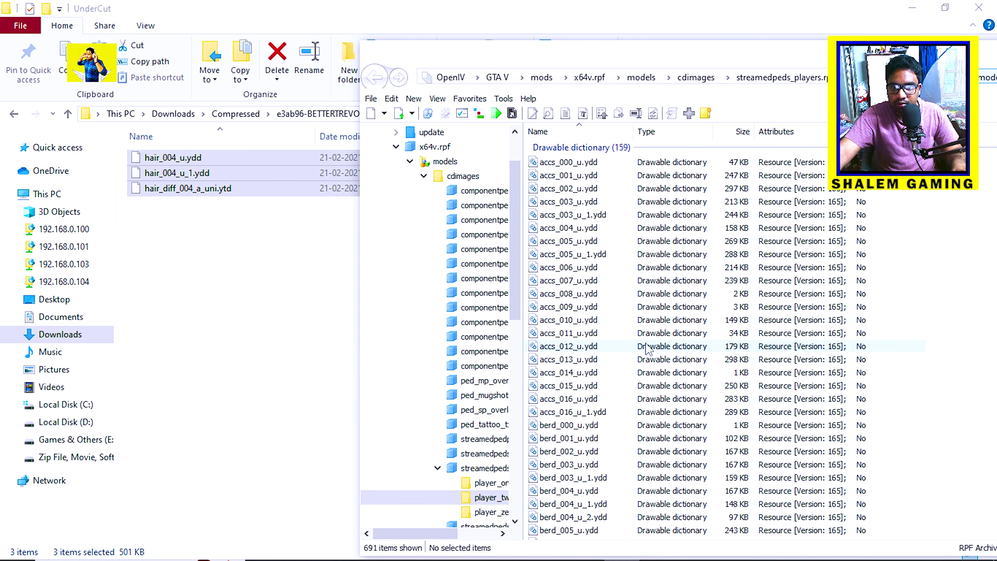
{"action": "left_click", "coordinate": [16, 114]}
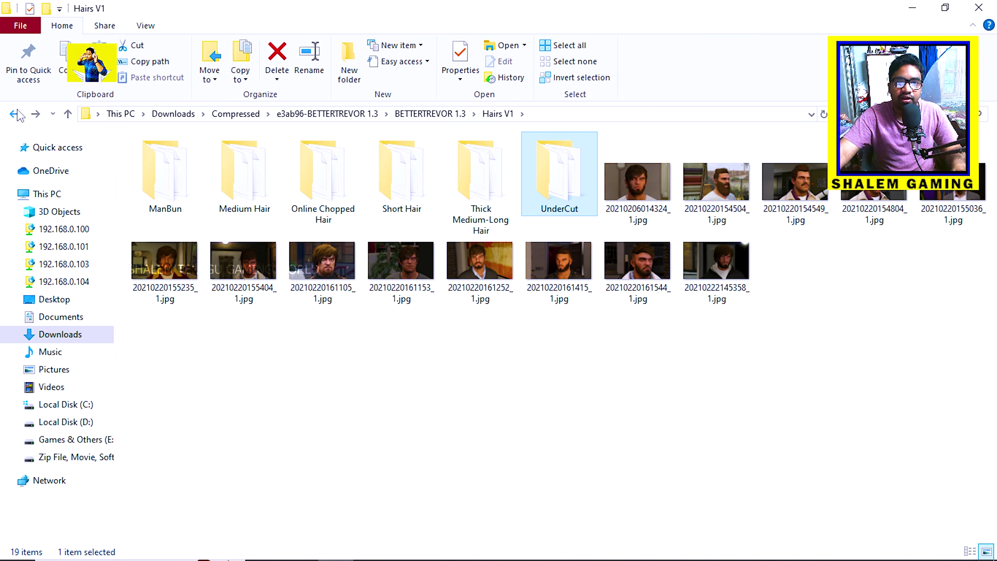
{"action": "double_click", "coordinate": [637, 183]}
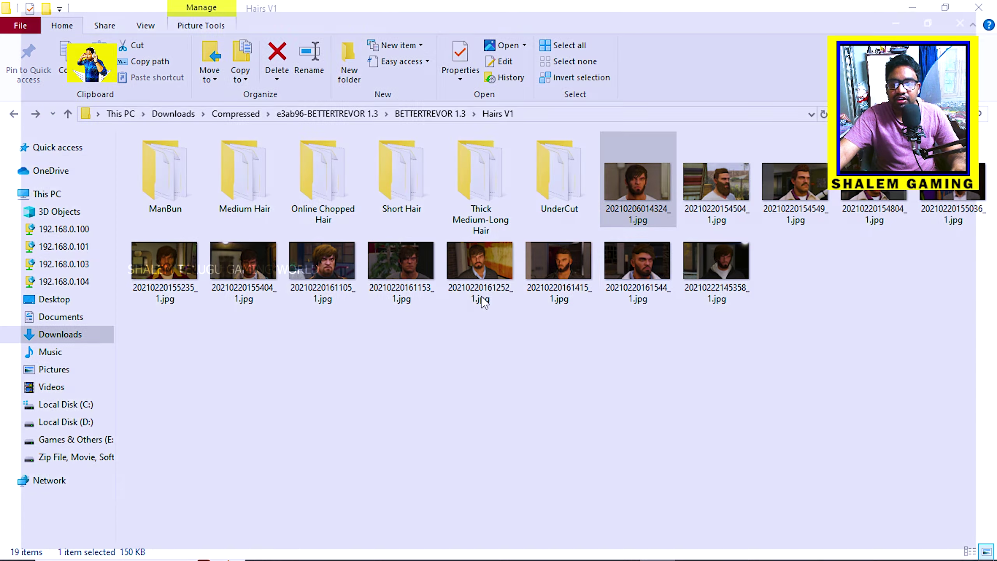
{"action": "key", "text": "Right"}
{"action": "key", "text": "Right"}
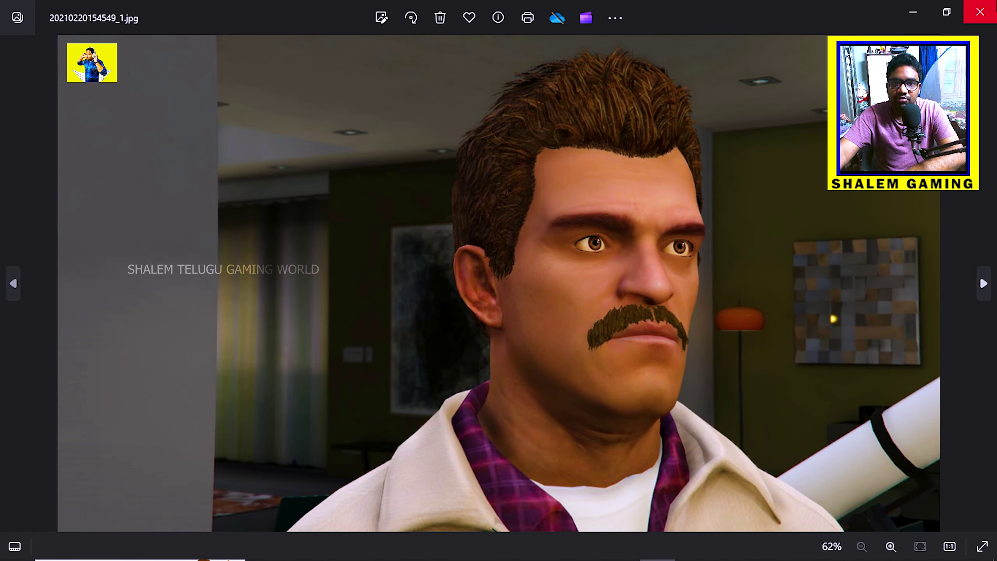
{"action": "left_click", "coordinate": [981, 11]}
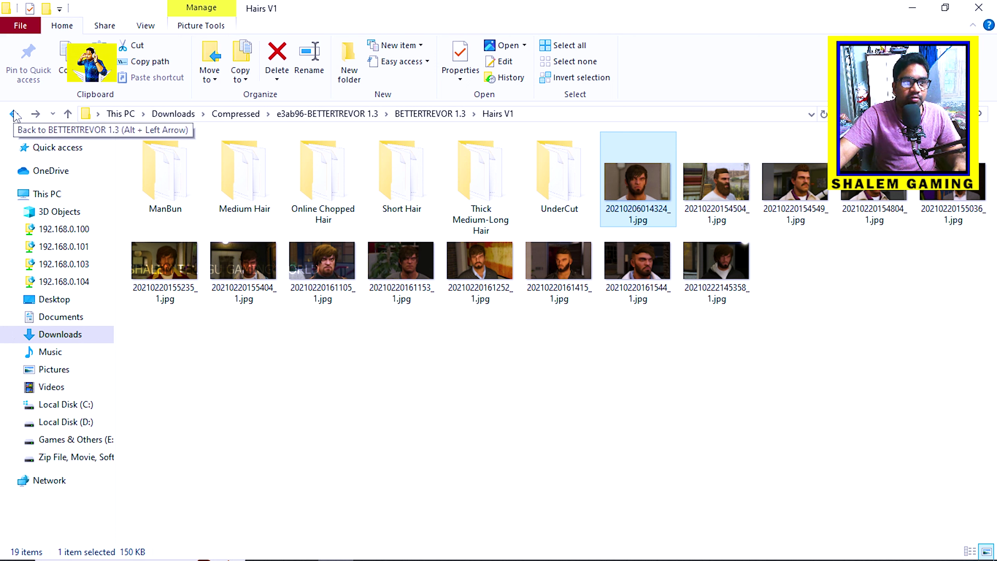
Open the Hairs V2 folder and look inside its Short 2 subfolder.
{"action": "left_click", "coordinate": [13, 113]}
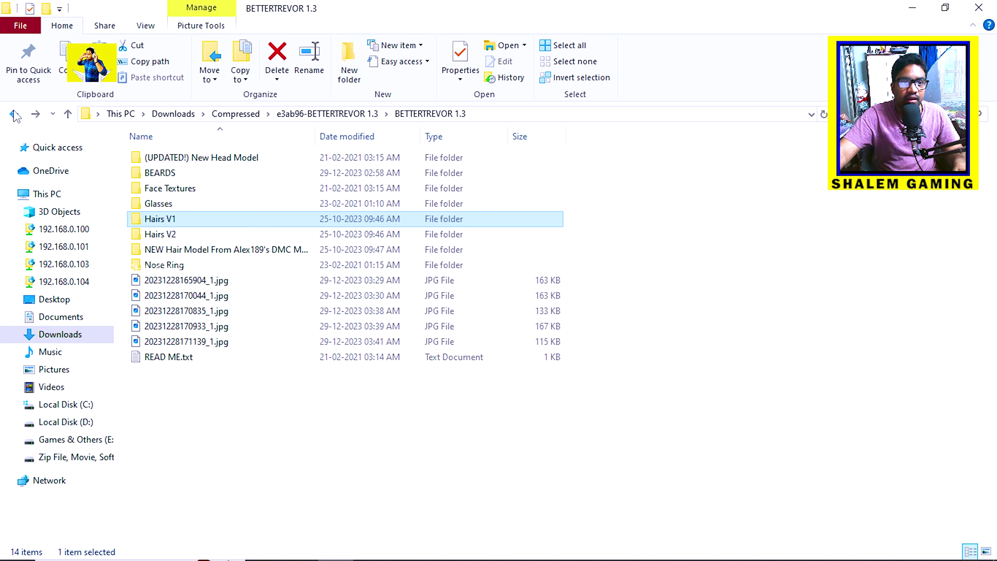
{"action": "left_click", "coordinate": [182, 235]}
{"action": "double_click", "coordinate": [302, 240]}
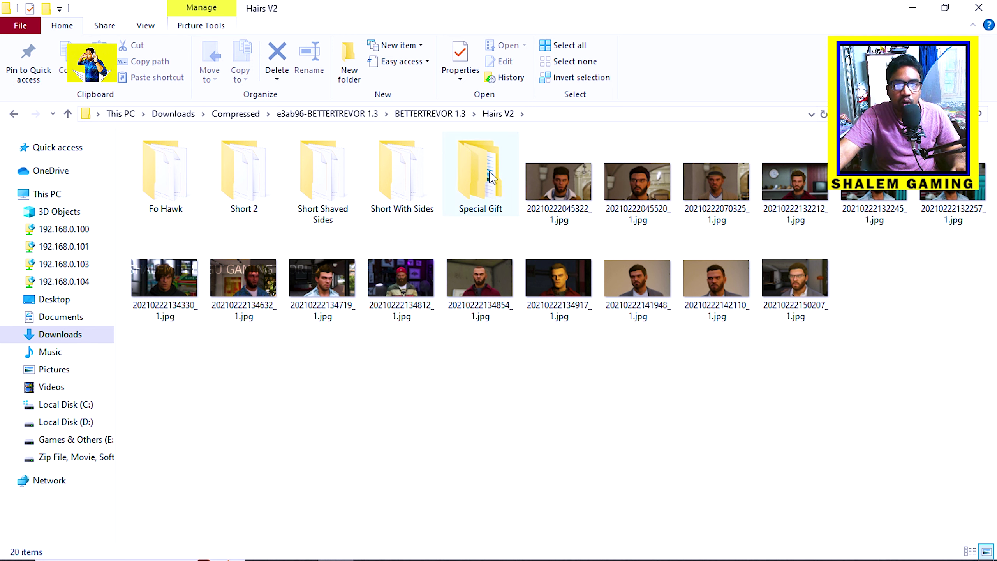
{"action": "double_click", "coordinate": [263, 192]}
{"action": "left_click", "coordinate": [14, 113]}
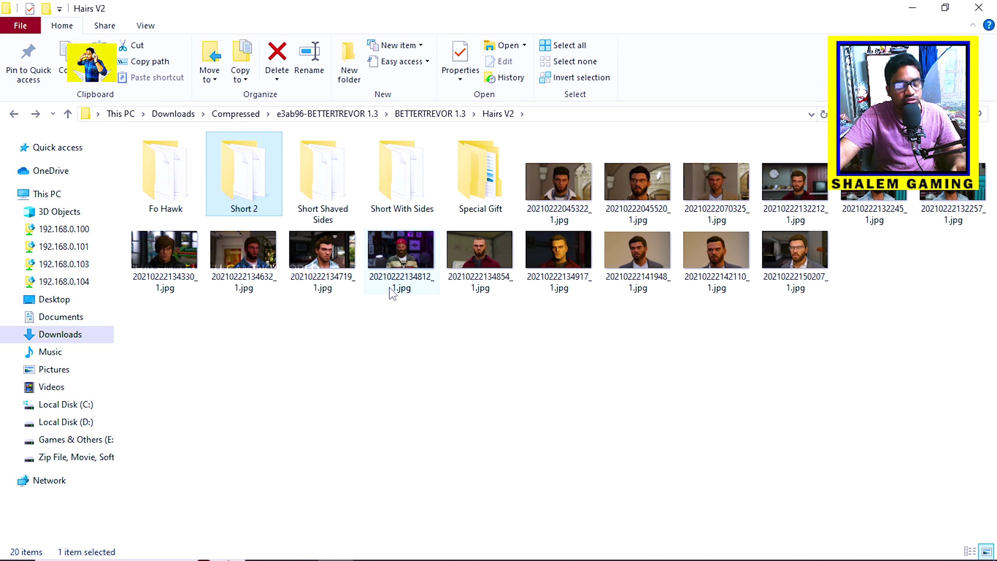
{"action": "double_click", "coordinate": [577, 187]}
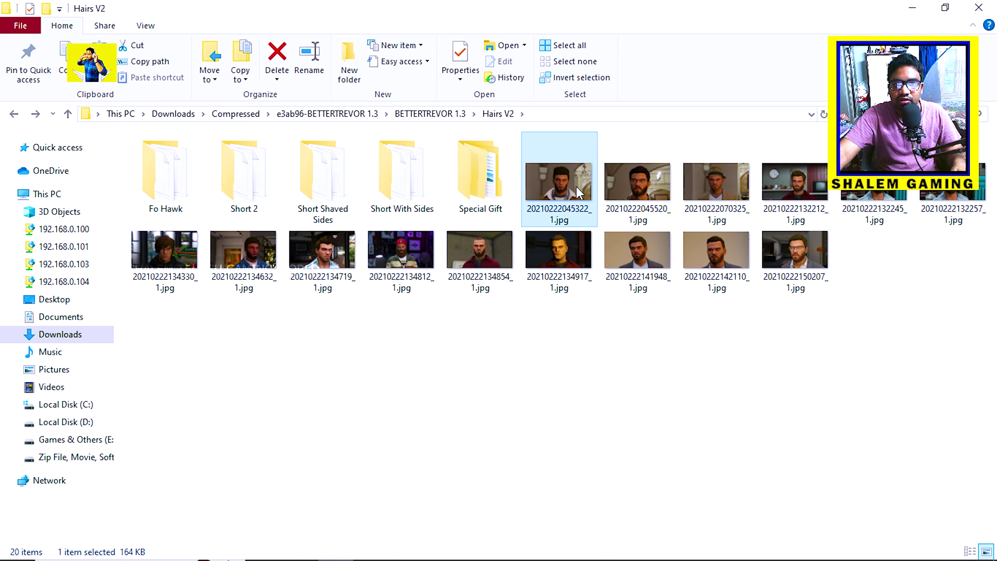
{"action": "key", "text": "Right"}
{"action": "key", "text": "Right"}
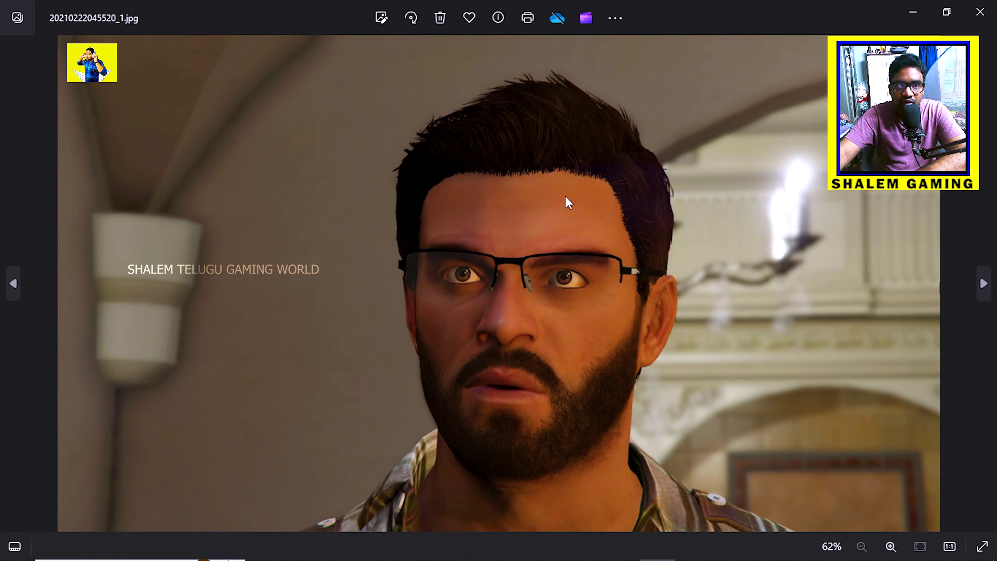
{"action": "key", "text": "Right"}
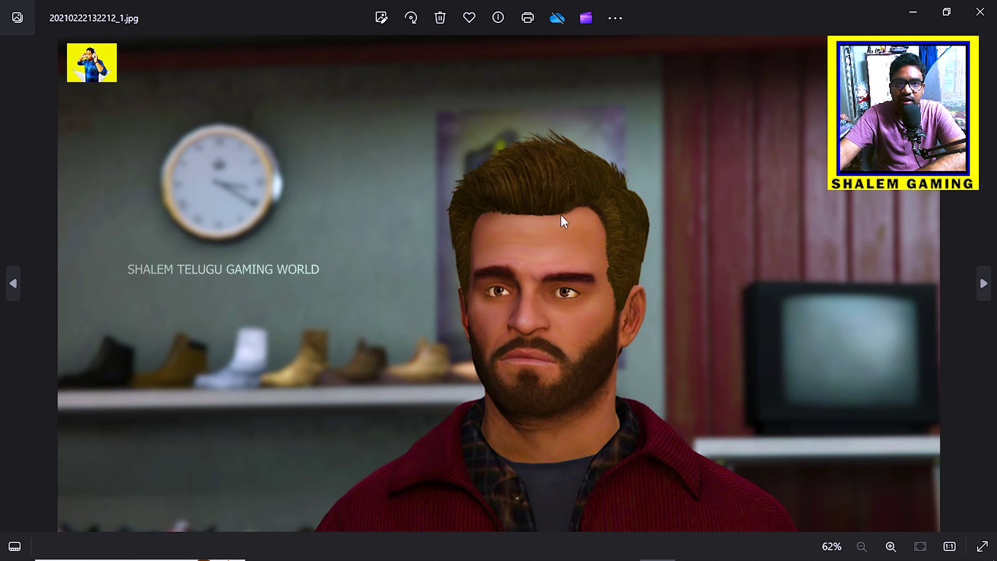
{"action": "key", "text": "Right"}
{"action": "key", "text": "Right"}
{"action": "key", "text": "Right"}
{"action": "key", "text": "Right"}
{"action": "key", "text": "Right"}
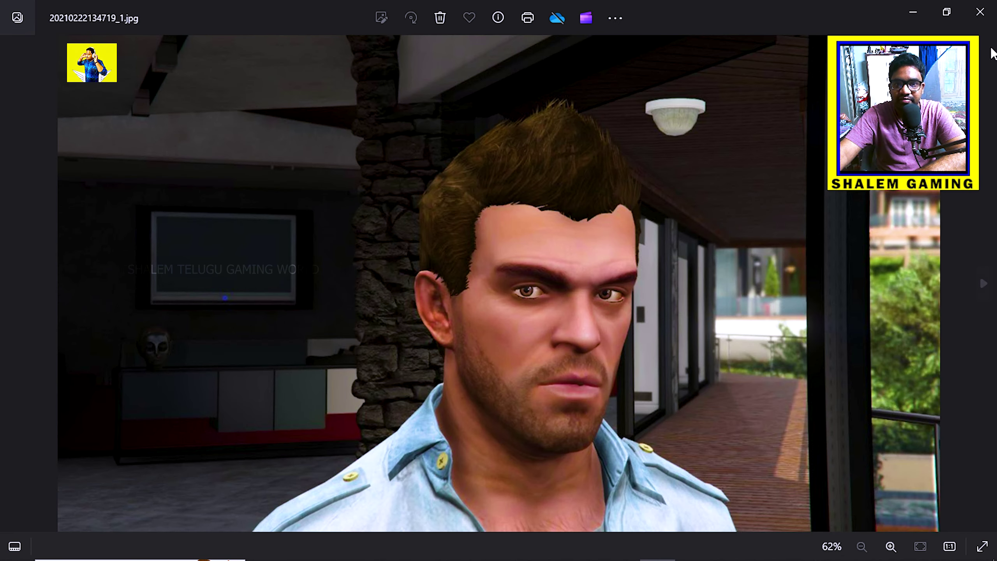
{"action": "key", "text": "Right"}
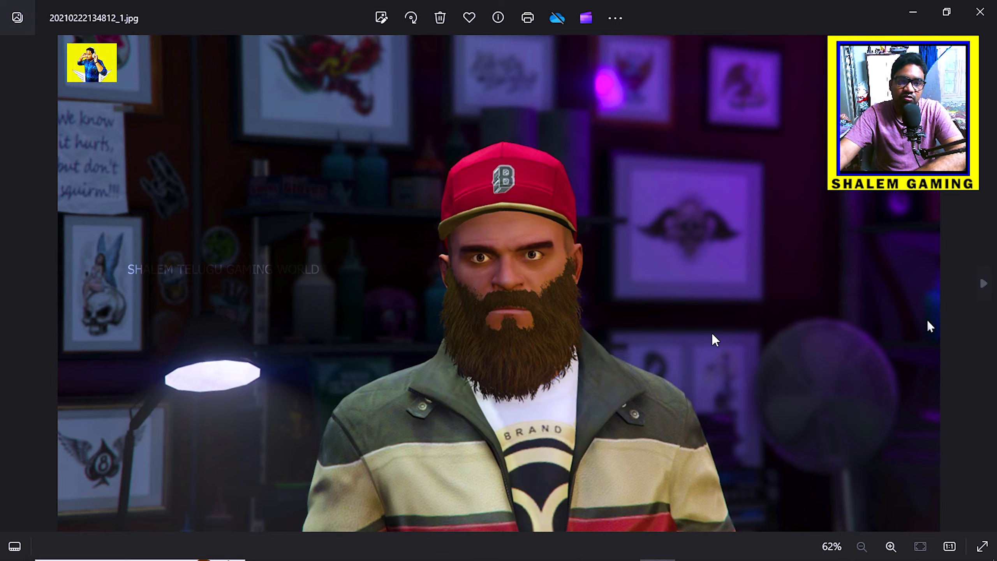
{"action": "left_click", "coordinate": [980, 12]}
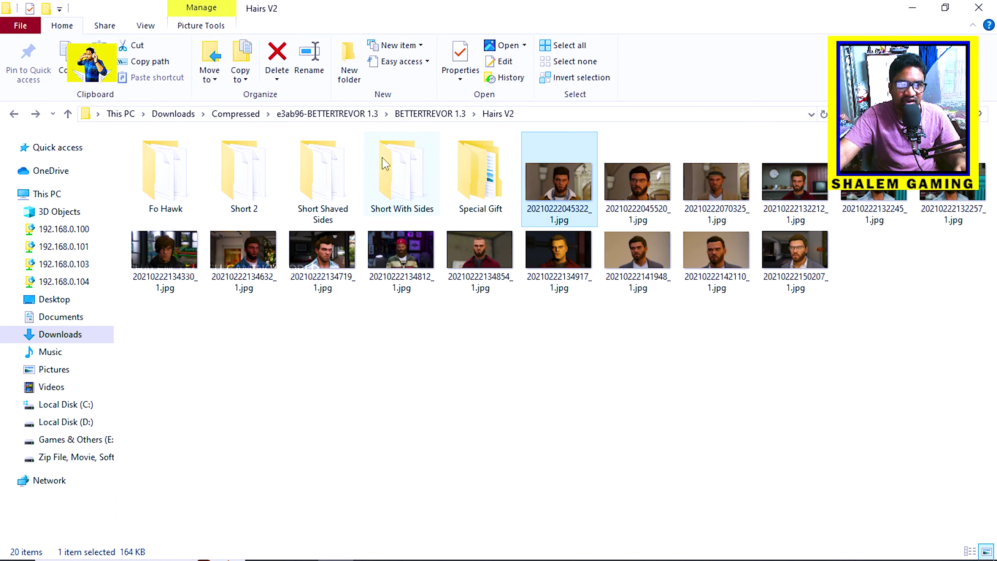
Add hair_004_u.ydd and hair_diff_004_a_uni.ytd from Special Gift\ROGUN HAIR RETEXTURED to player_two in OpenIV.
{"action": "double_click", "coordinate": [488, 173]}
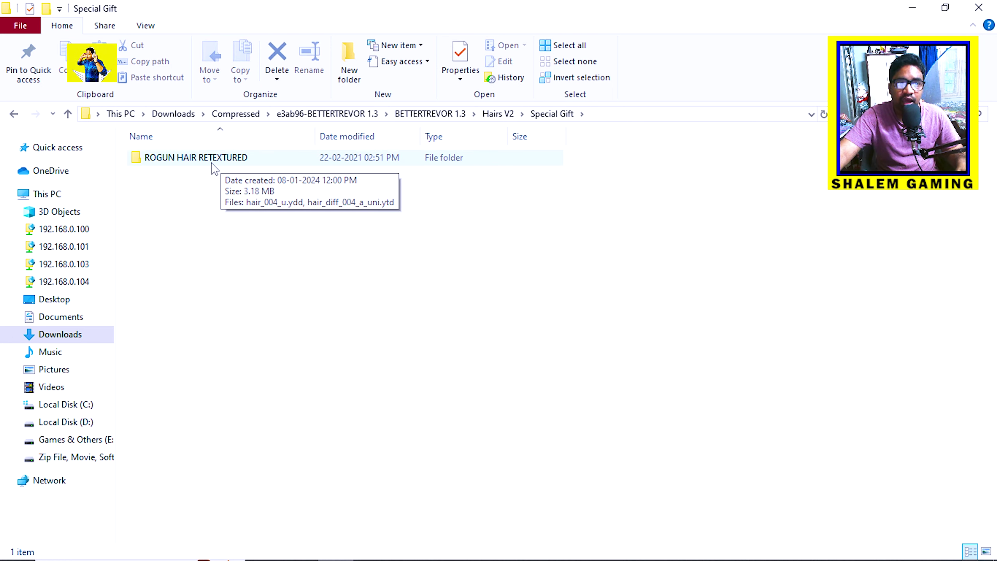
{"action": "double_click", "coordinate": [199, 159]}
{"action": "left_click_drag", "start_coordinate": [198, 237], "coordinate": [685, 350]}
{"action": "left_click", "coordinate": [622, 550]}
{"action": "double_click", "coordinate": [15, 115]}
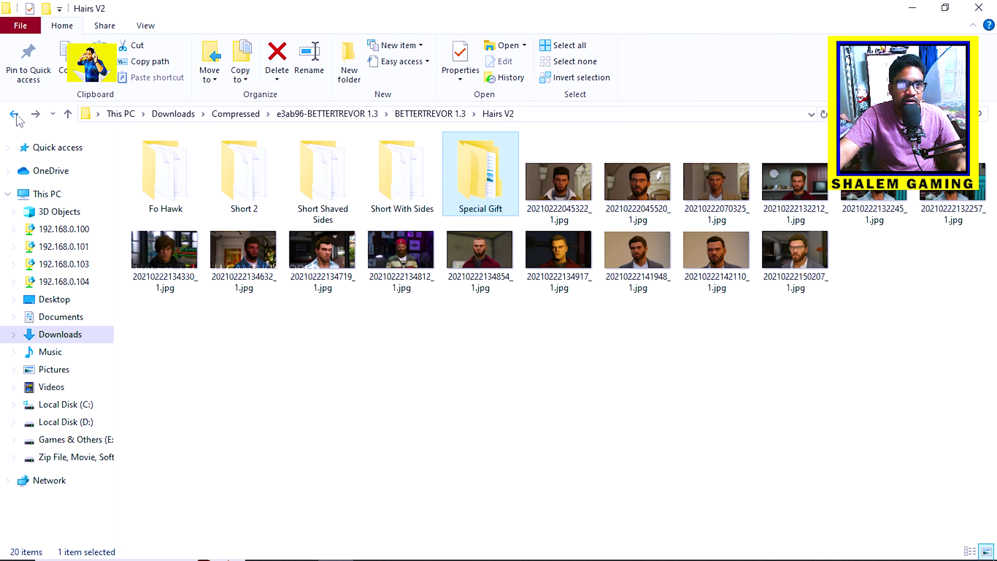
Open the (UPDATED!) New Head Model folder of BETTERTREVOR 1.3 and select head_000_r.ydd.
{"action": "left_click", "coordinate": [16, 115]}
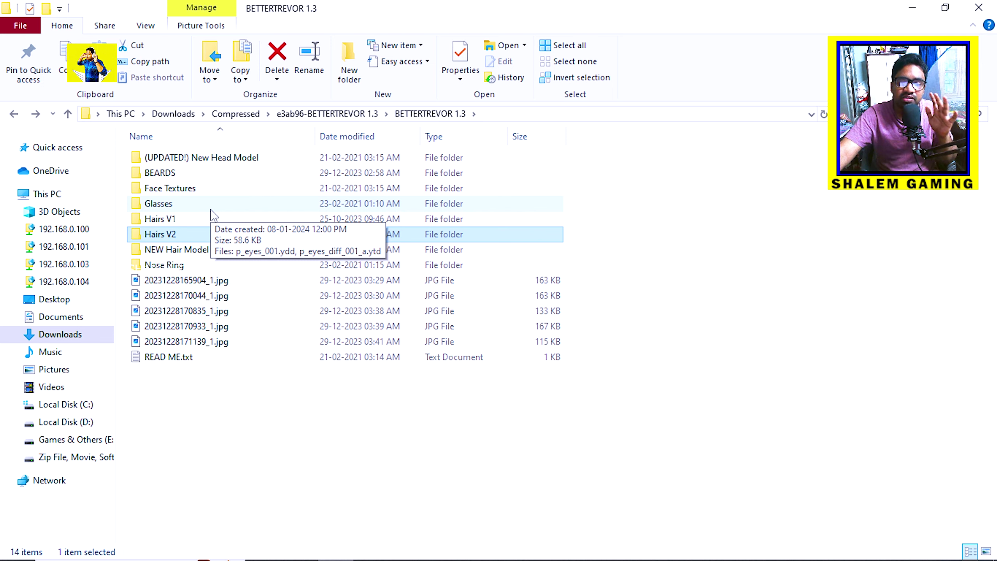
{"action": "left_click", "coordinate": [200, 165]}
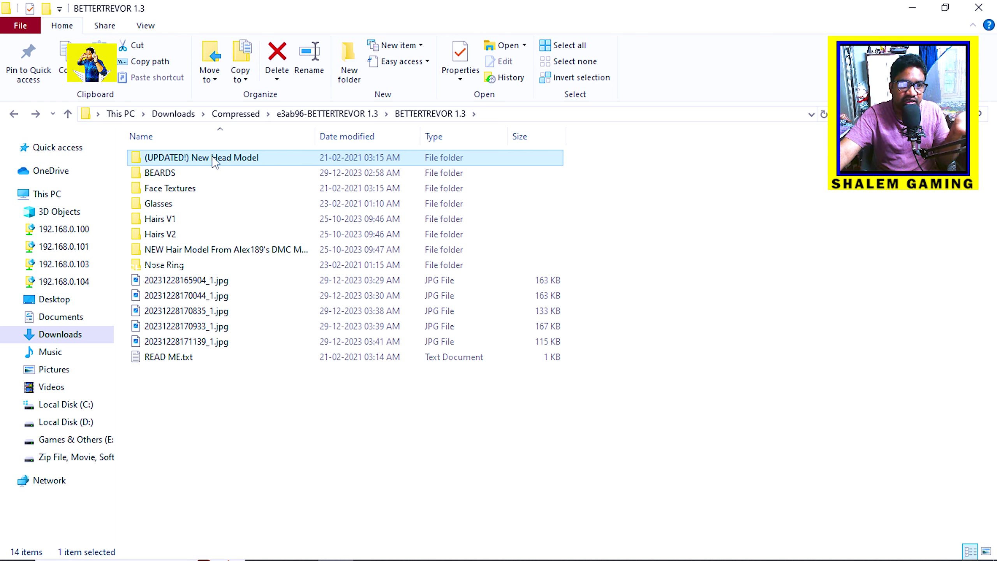
{"action": "double_click", "coordinate": [214, 161]}
{"action": "left_click", "coordinate": [169, 158]}
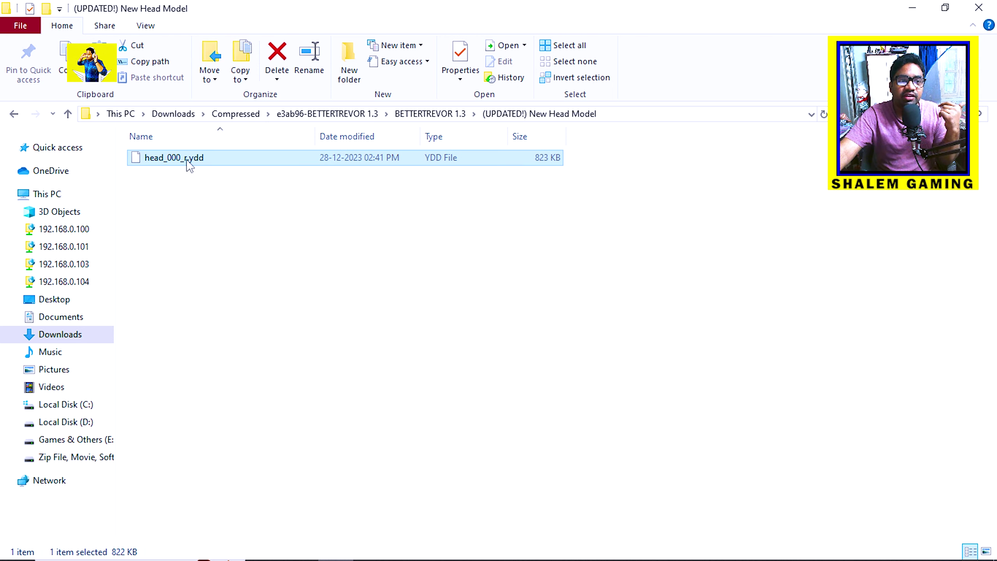
Read the install path for the head files in READ ME.txt.
{"action": "mouse_move", "coordinate": [656, 546]}
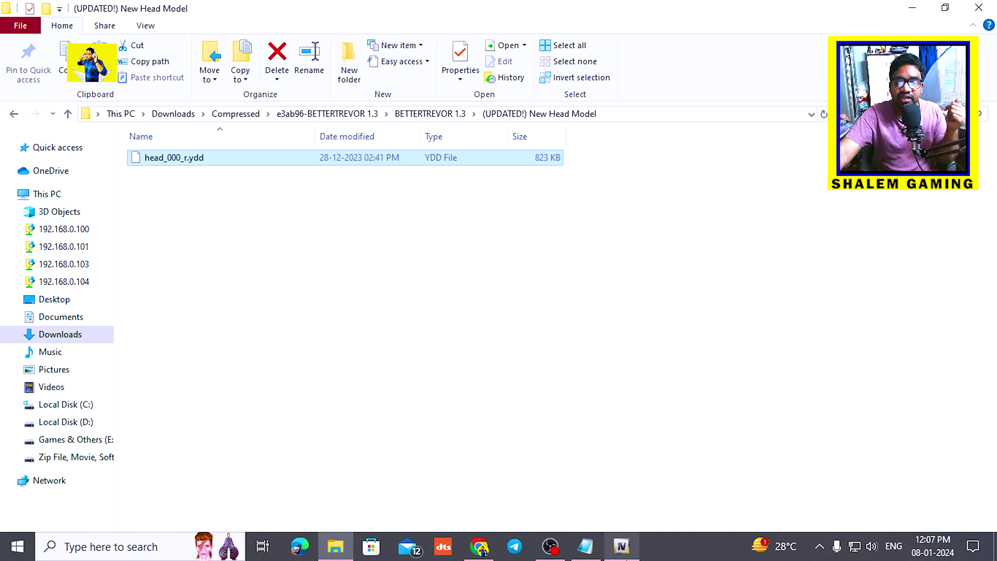
{"action": "left_click", "coordinate": [585, 546]}
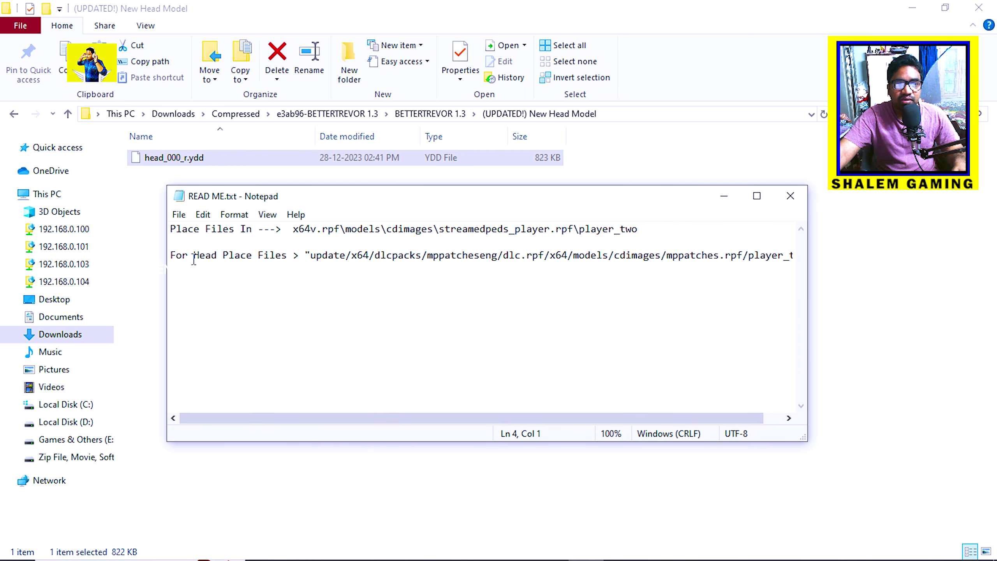
{"action": "left_click_drag", "start_coordinate": [206, 250], "coordinate": [286, 254]}
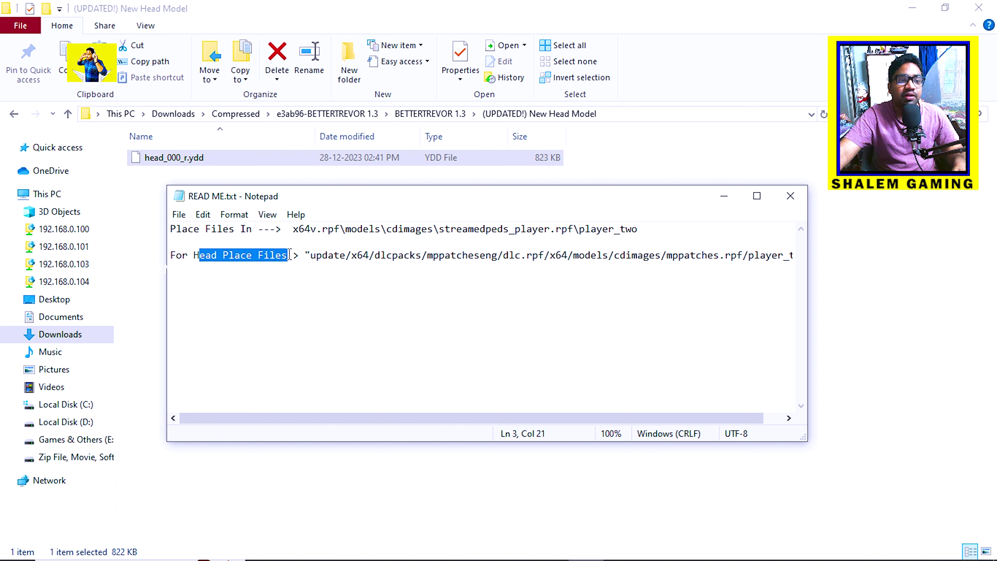
{"action": "left_click", "coordinate": [294, 297]}
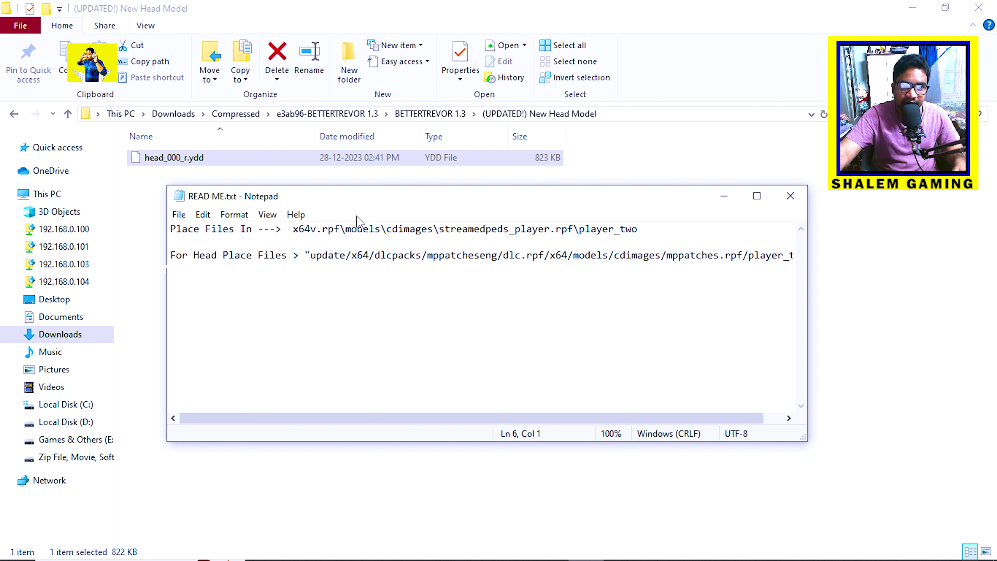
{"action": "left_click_drag", "start_coordinate": [324, 251], "coordinate": [458, 255]}
{"action": "left_click", "coordinate": [451, 255]}
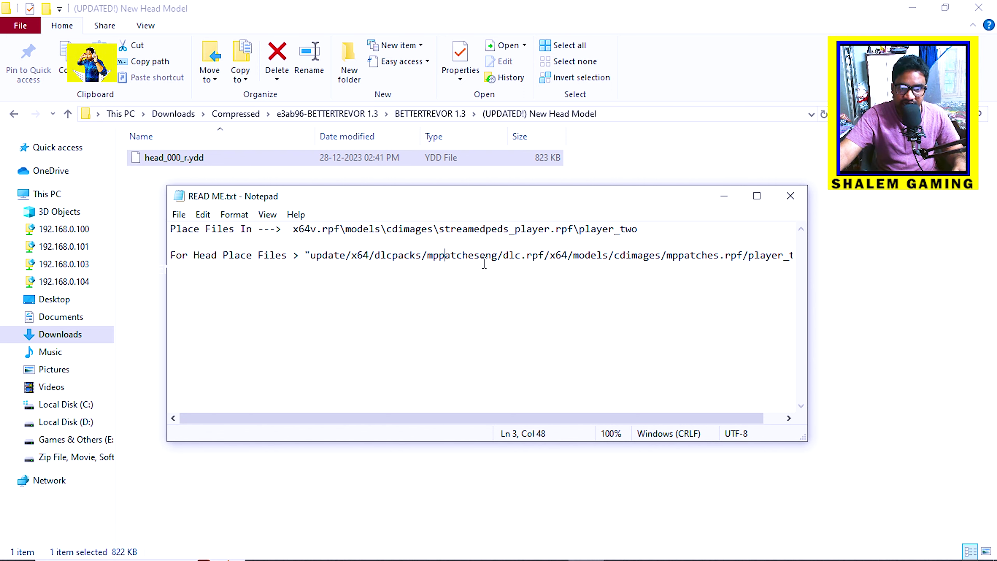
{"action": "left_click", "coordinate": [725, 196]}
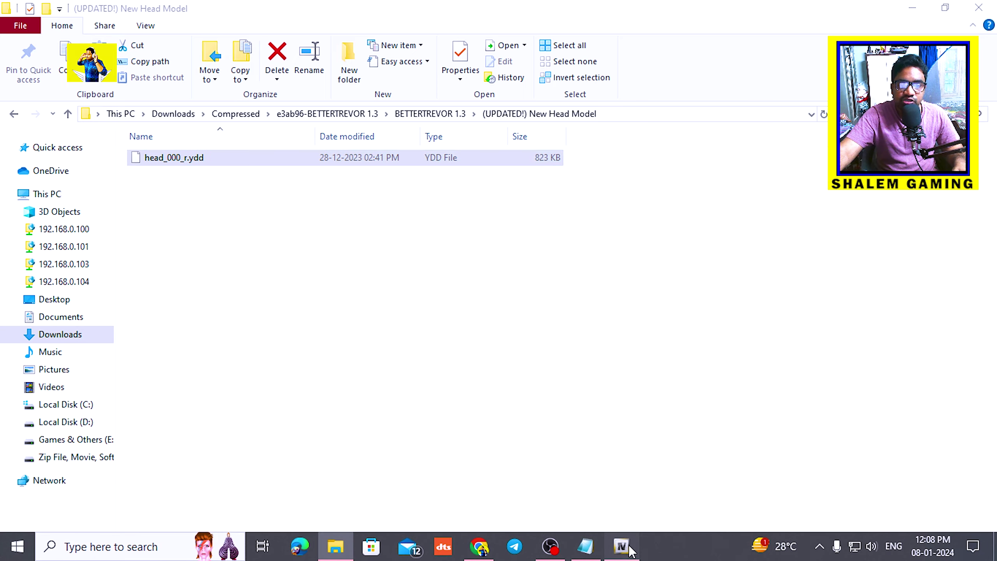
Switch to OpenIV, dismiss the new archive dialog, collapse the mods folder to show the GTA V root, and reposition the window.
{"action": "left_click", "coordinate": [621, 546]}
{"action": "left_click", "coordinate": [379, 110]}
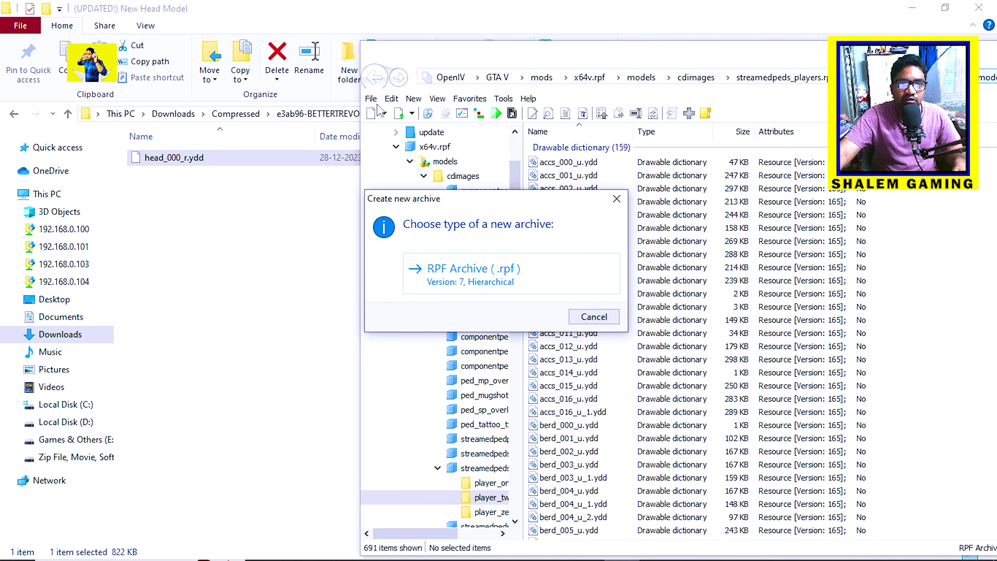
{"action": "left_click", "coordinate": [616, 198]}
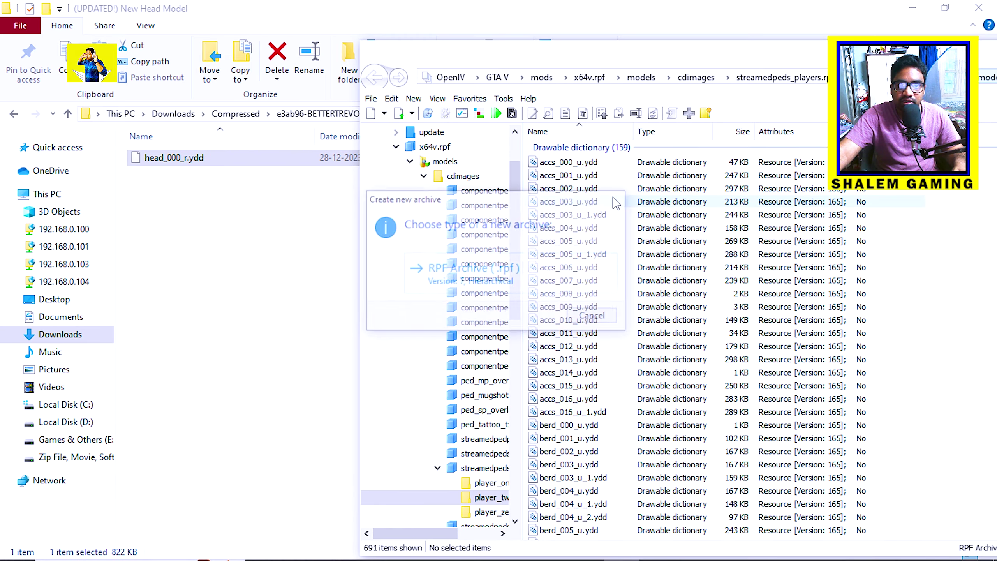
{"action": "left_click", "coordinate": [373, 99]}
{"action": "left_click", "coordinate": [410, 273]}
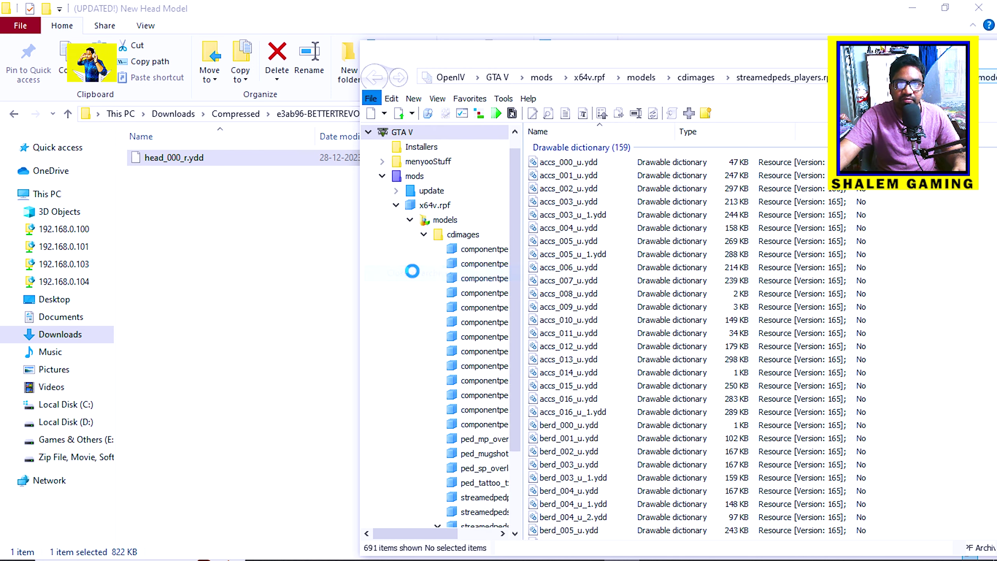
{"action": "left_click", "coordinate": [384, 162]}
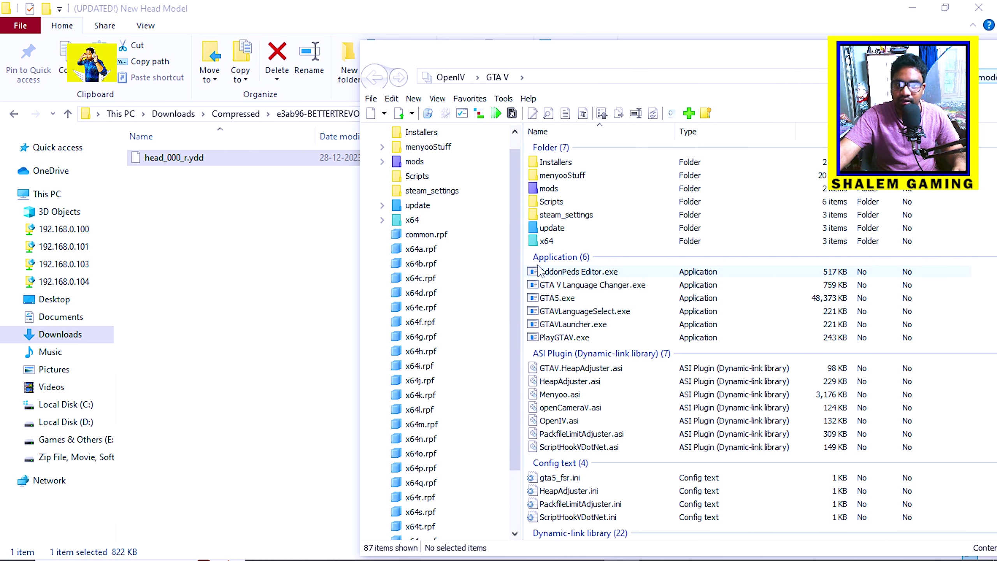
{"action": "left_click_drag", "start_coordinate": [696, 63], "coordinate": [603, 44]}
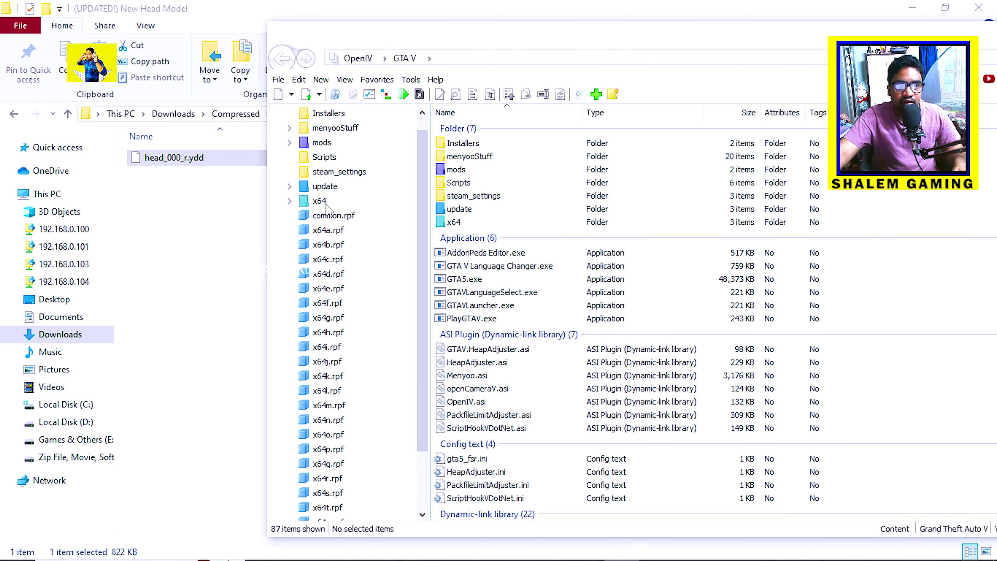
Open the original game folder update\x64\dlcpacks.
{"action": "left_click", "coordinate": [325, 186]}
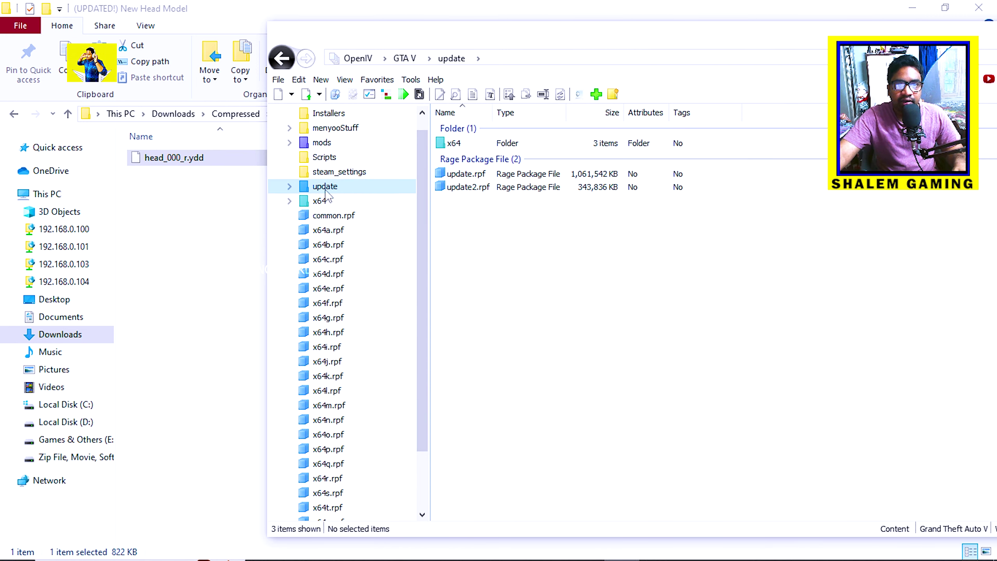
{"action": "double_click", "coordinate": [467, 144]}
{"action": "double_click", "coordinate": [467, 157]}
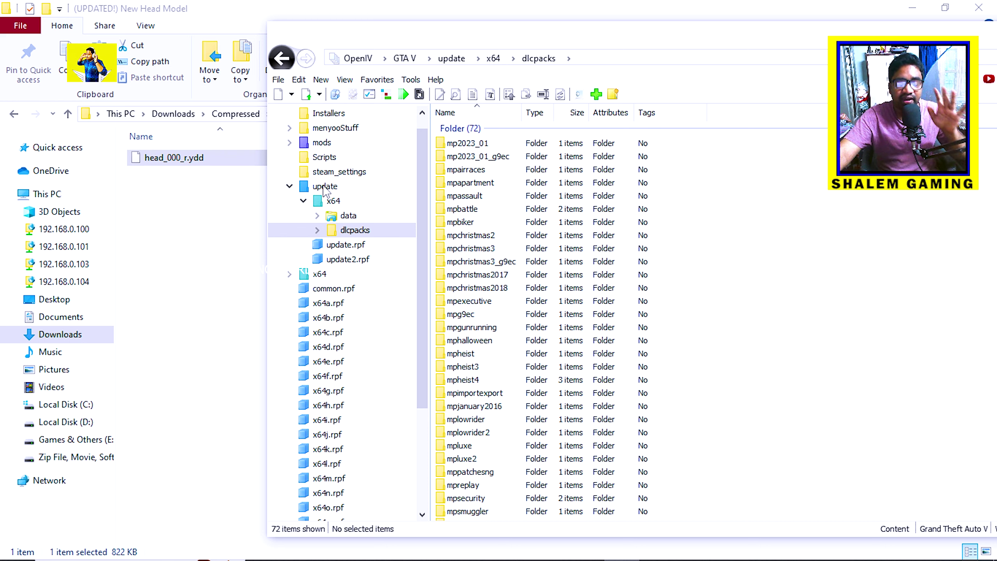
Open dlc.rpf in the mppatchesng folder and copy the archive to the mods folder.
{"action": "scroll", "coordinate": [527, 214], "scroll_direction": "down", "scroll_amount": 8}
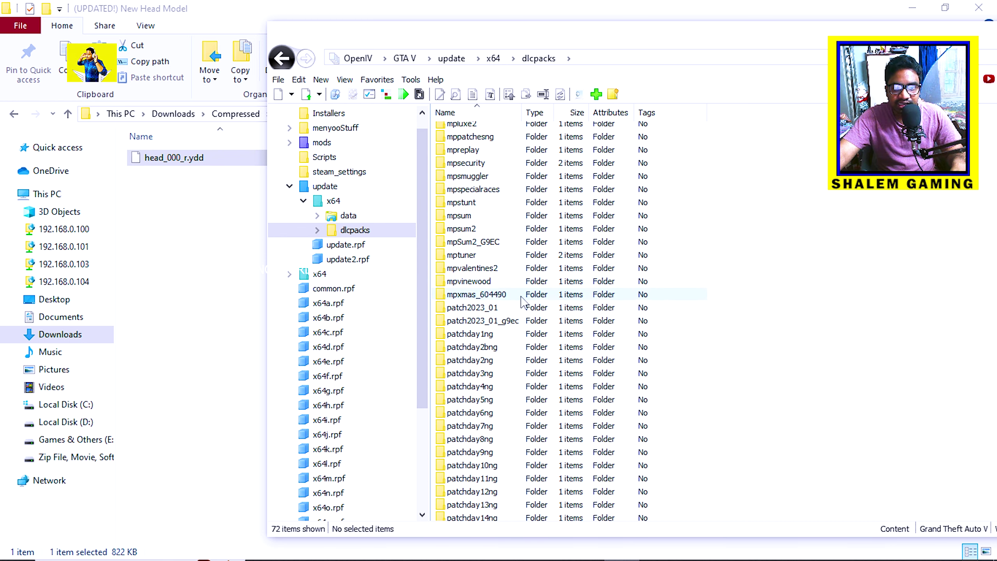
{"action": "scroll", "coordinate": [476, 217], "scroll_direction": "up", "scroll_amount": 1}
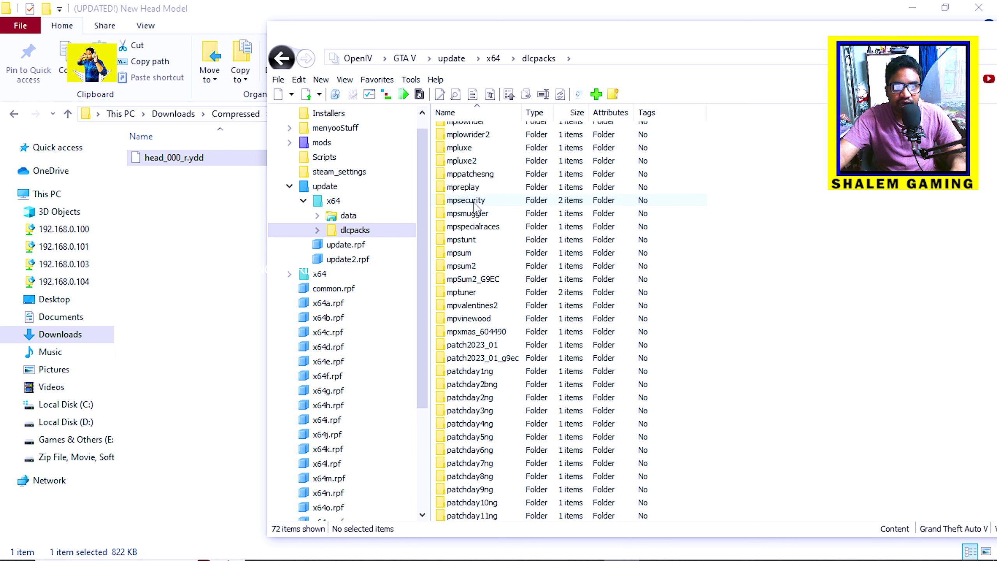
{"action": "left_click", "coordinate": [464, 175]}
{"action": "scroll", "coordinate": [524, 240], "scroll_direction": "up", "scroll_amount": 2}
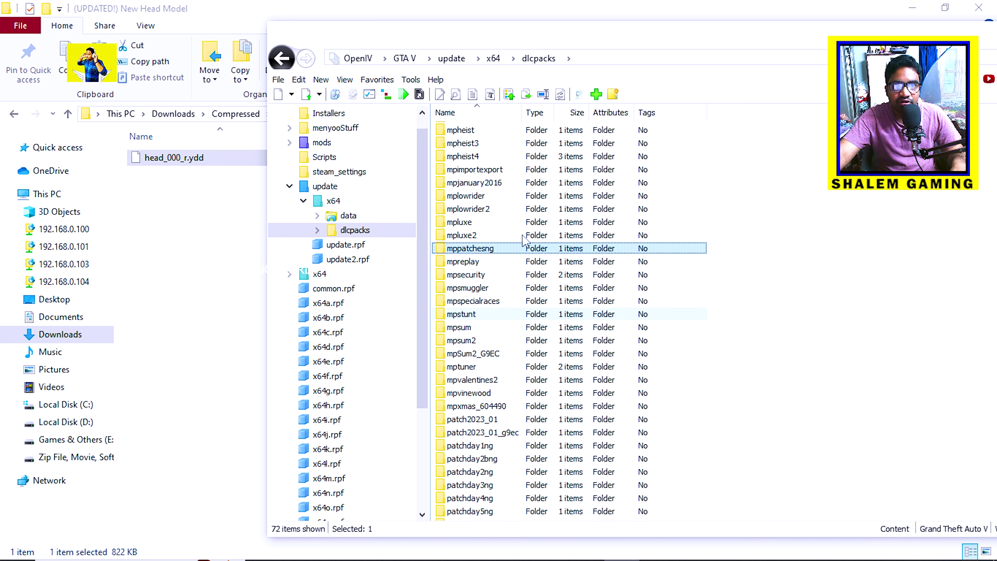
{"action": "double_click", "coordinate": [475, 250]}
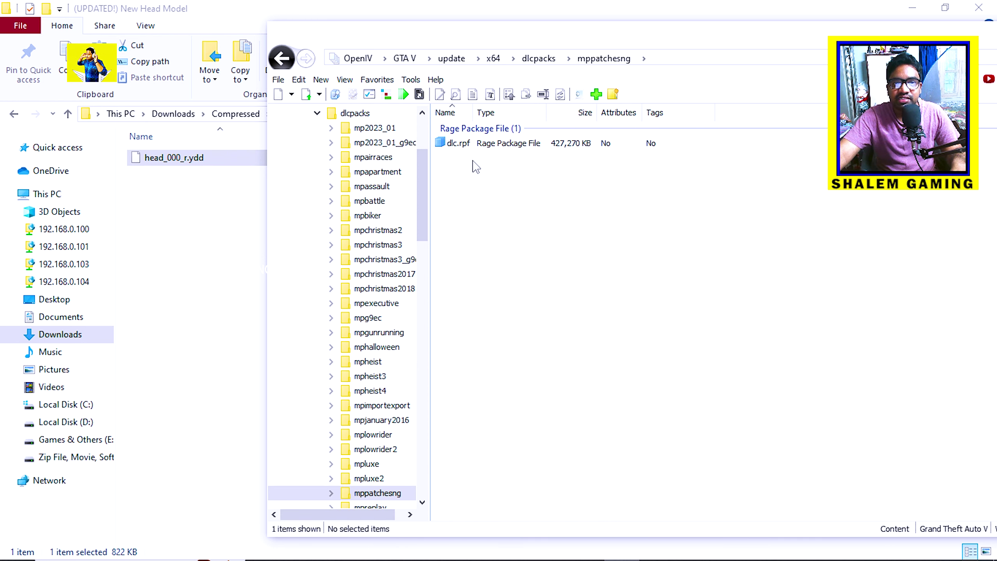
{"action": "double_click", "coordinate": [464, 143]}
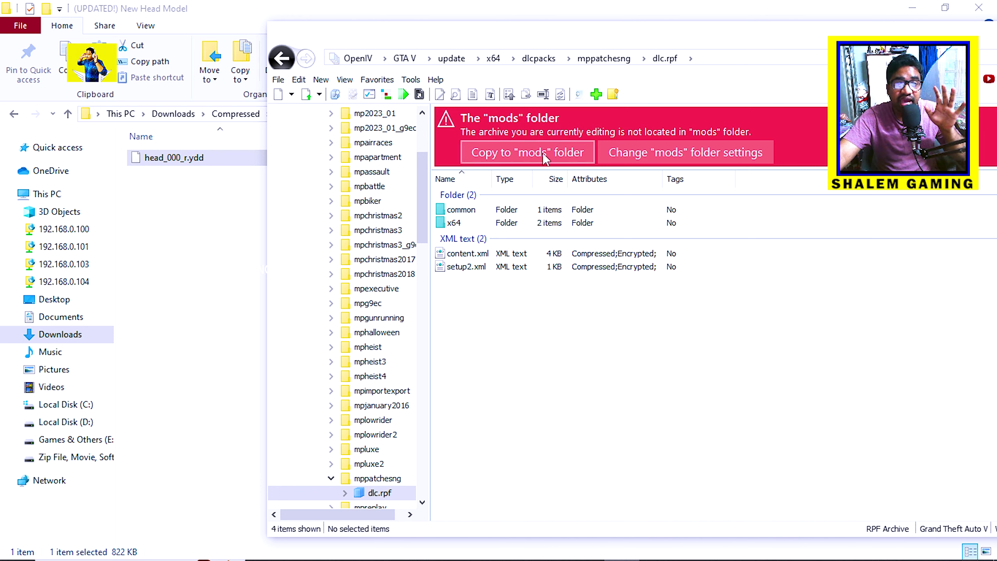
{"action": "left_click", "coordinate": [528, 153]}
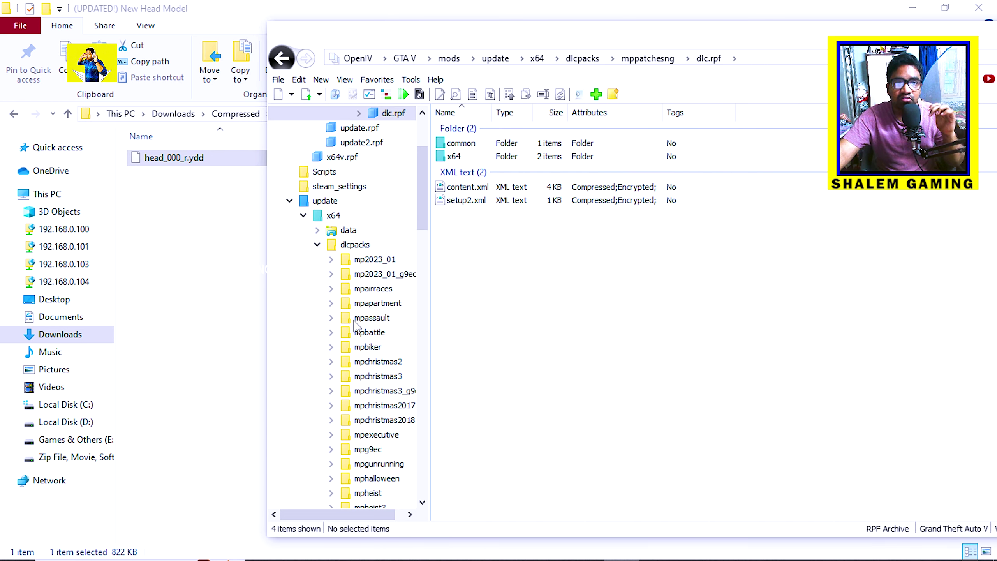
Collapse the mods and update folder trees and return to the GTA V root.
{"action": "scroll", "coordinate": [356, 326], "scroll_direction": "up", "scroll_amount": 3}
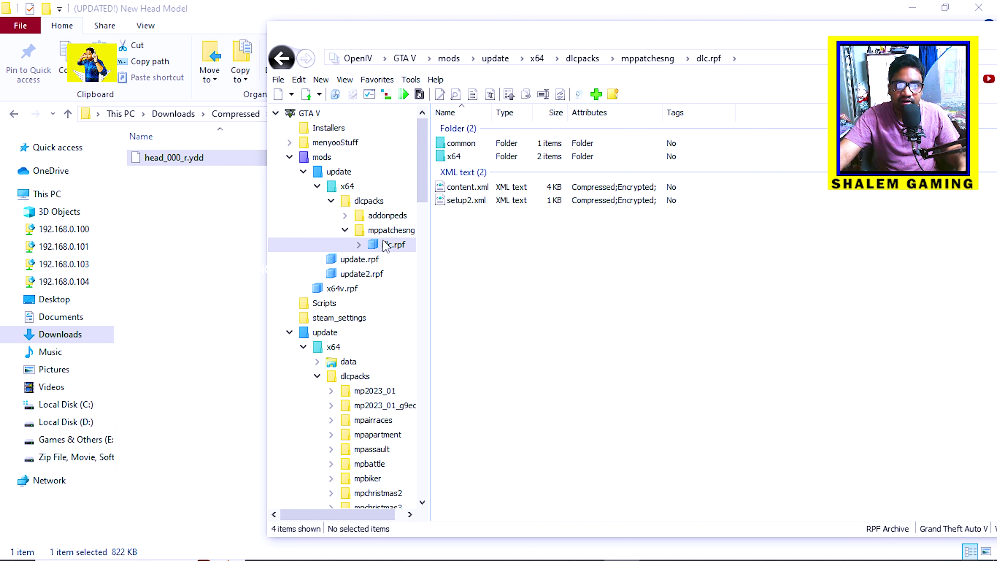
{"action": "left_click", "coordinate": [303, 172]}
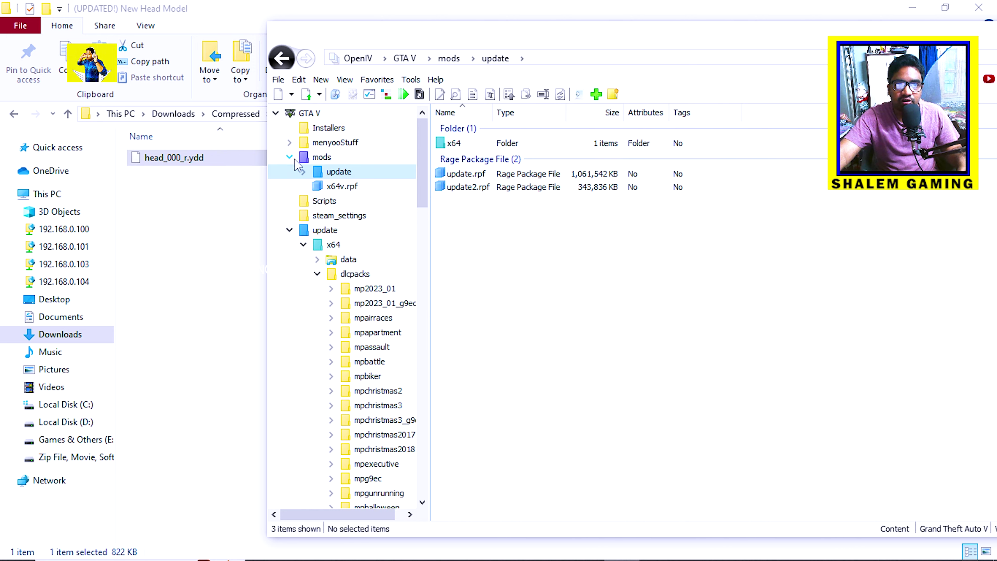
{"action": "left_click", "coordinate": [289, 157]}
{"action": "left_click", "coordinate": [320, 115]}
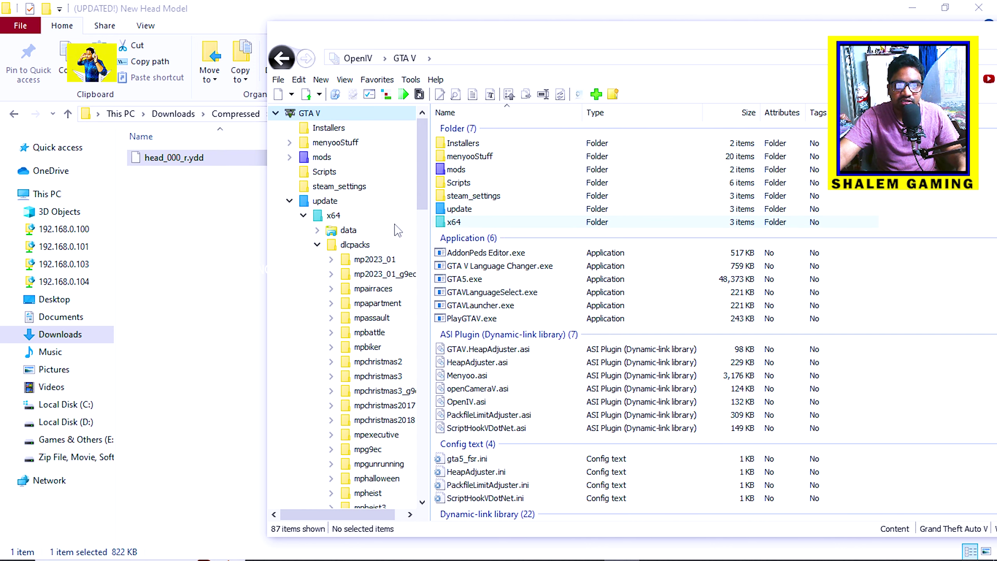
{"action": "left_click", "coordinate": [289, 201]}
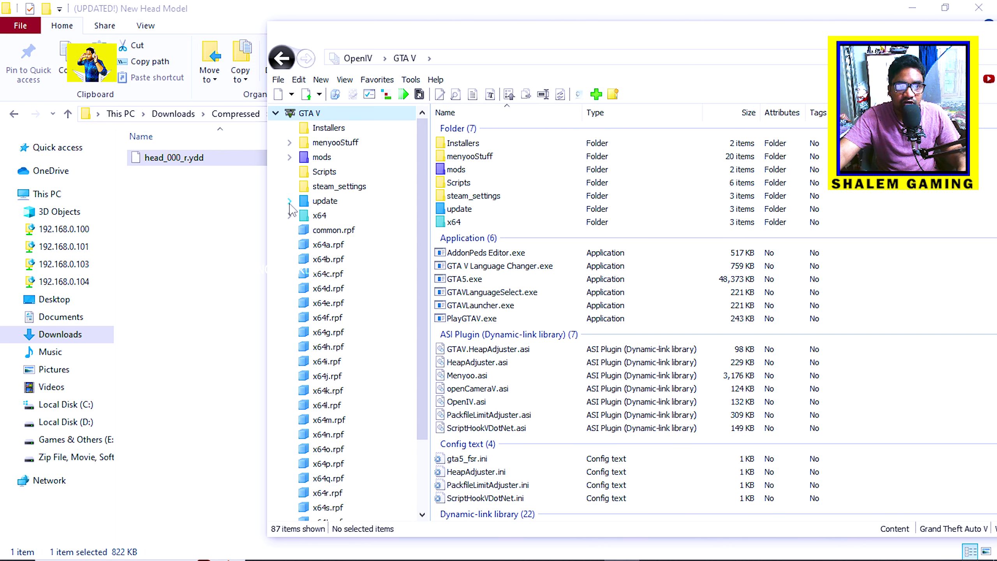
Open mods\update\x64\dlcpacks\mppatchesng\dlc.rpf from the GTA V root.
{"action": "double_click", "coordinate": [455, 170]}
{"action": "double_click", "coordinate": [473, 143]}
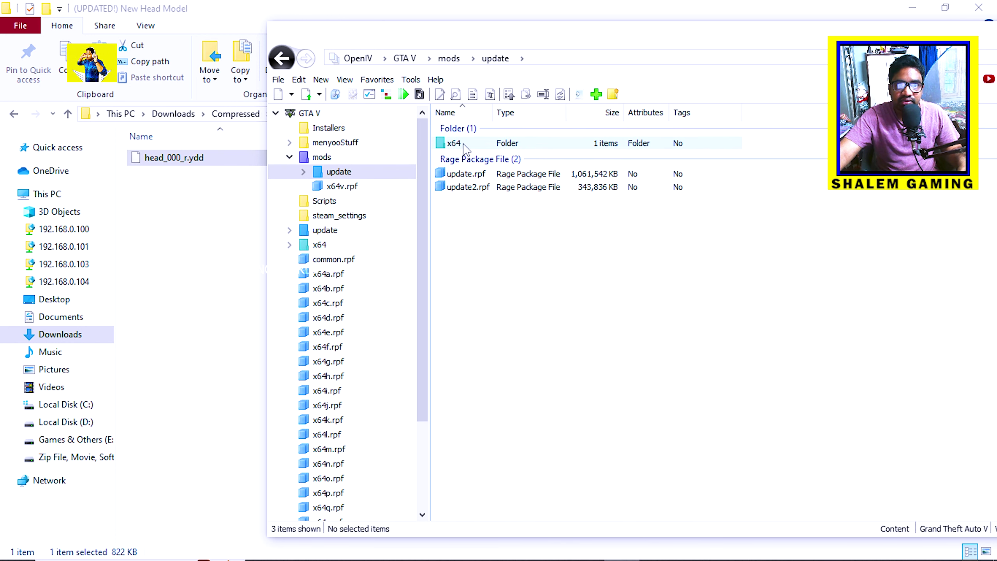
{"action": "double_click", "coordinate": [455, 144]}
{"action": "double_click", "coordinate": [456, 143]}
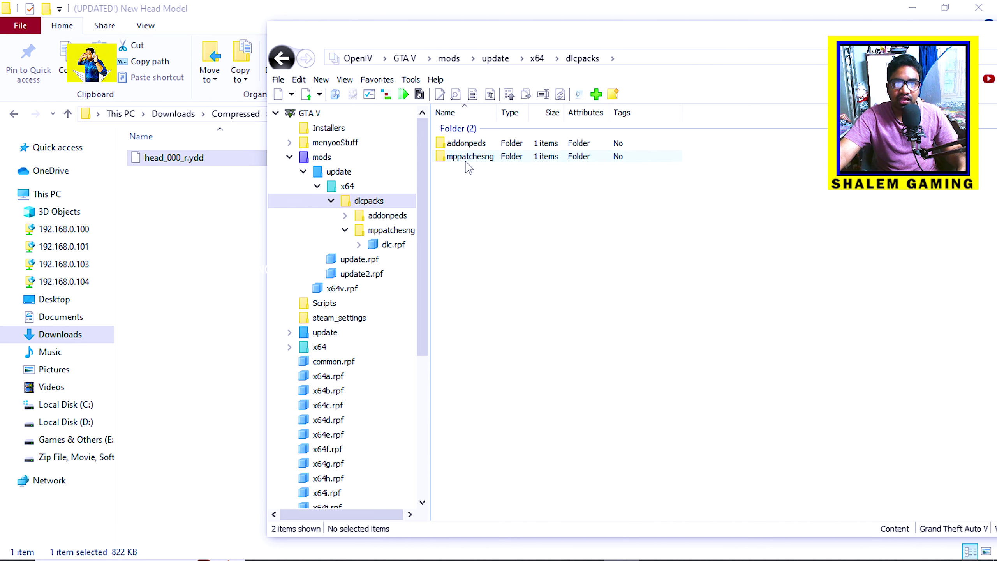
{"action": "double_click", "coordinate": [486, 157]}
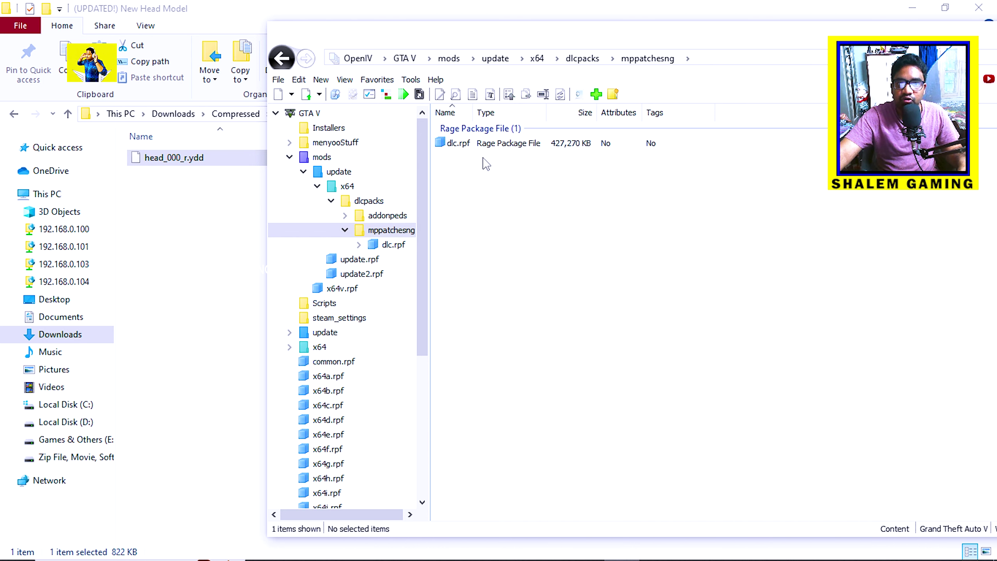
{"action": "double_click", "coordinate": [490, 138]}
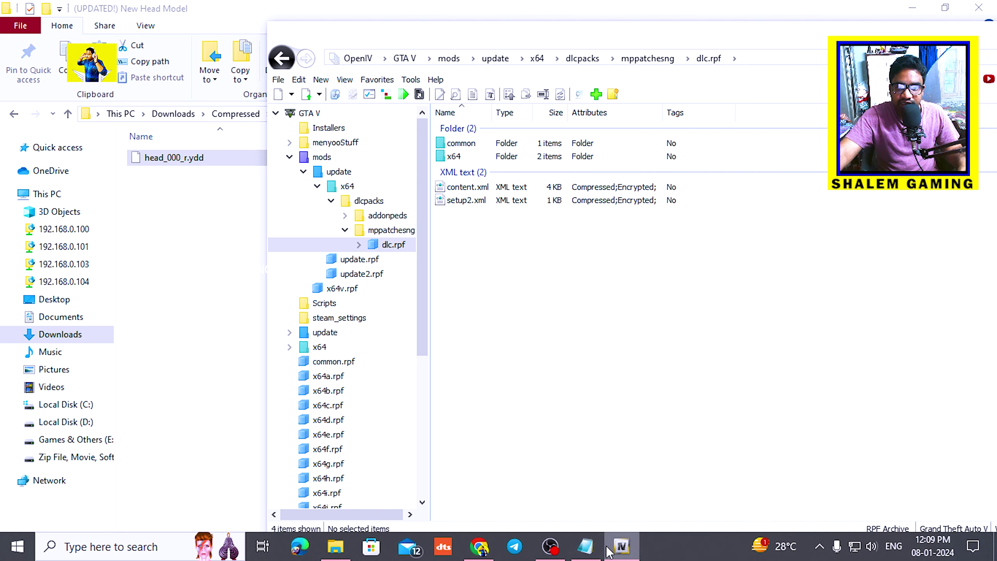
Check the head install path in READ ME.txt and open x64\models\cdimages inside dlc.rpf.
{"action": "left_click", "coordinate": [605, 552]}
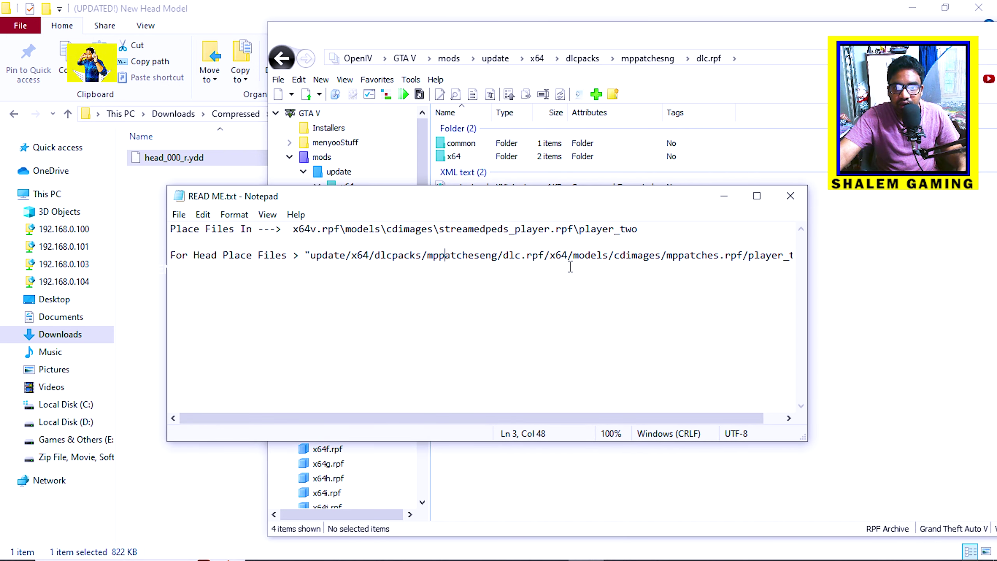
{"action": "double_click", "coordinate": [458, 156]}
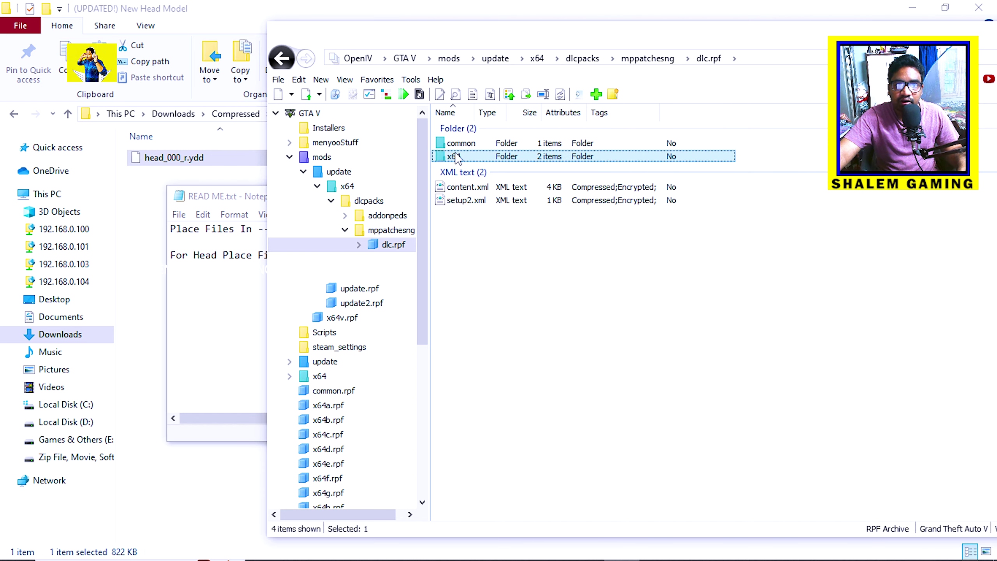
{"action": "double_click", "coordinate": [459, 156]}
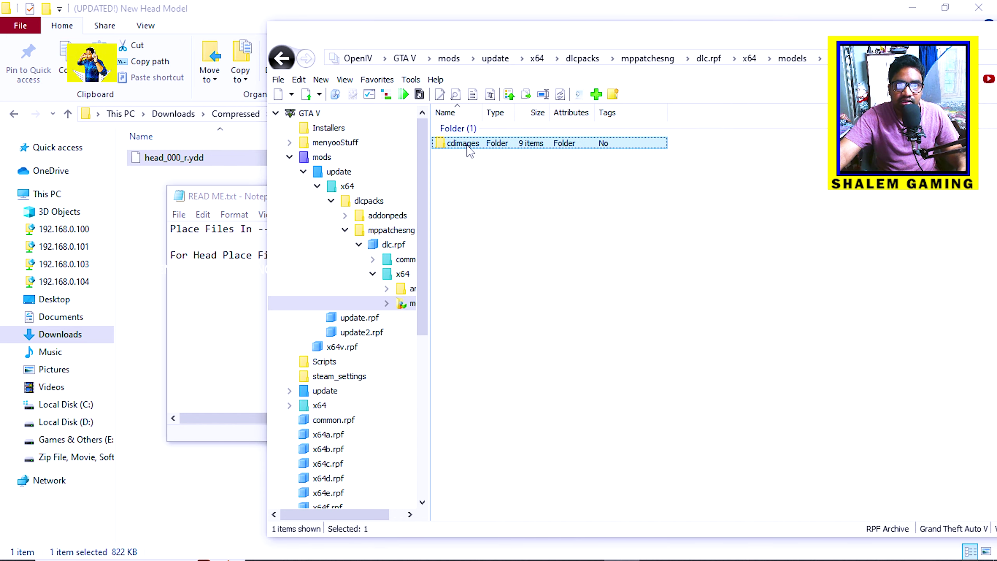
{"action": "double_click", "coordinate": [463, 144]}
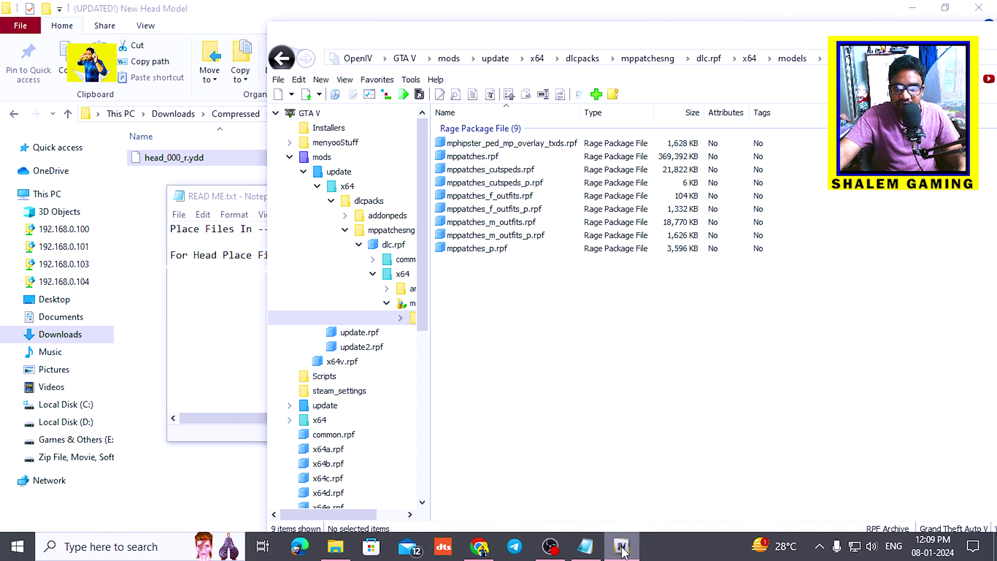
Read the end of the head install path in READ ME.txt and open mppatches.rpf\player_two in OpenIV.
{"action": "left_click", "coordinate": [587, 548]}
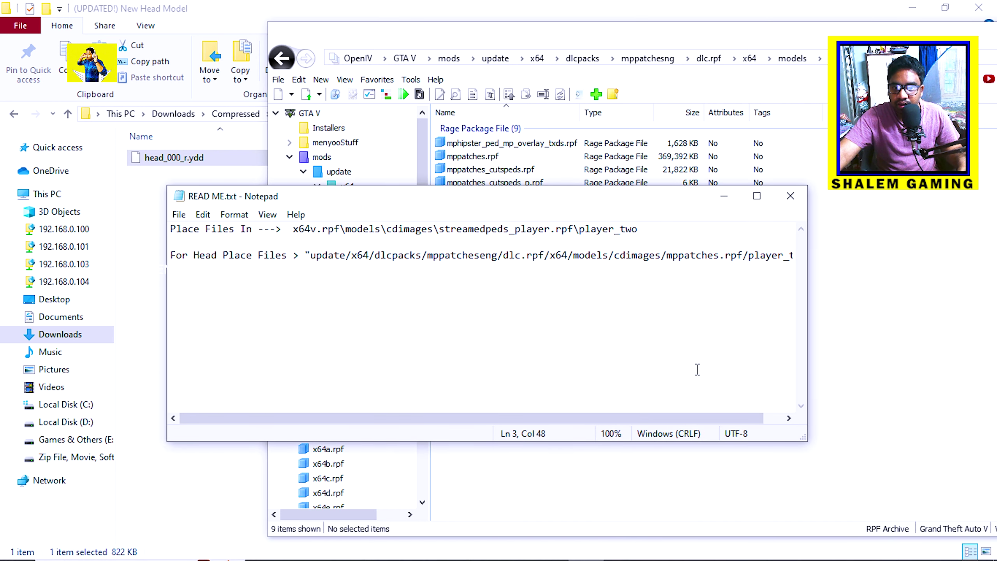
{"action": "left_click_drag", "start_coordinate": [693, 416], "coordinate": [713, 418]}
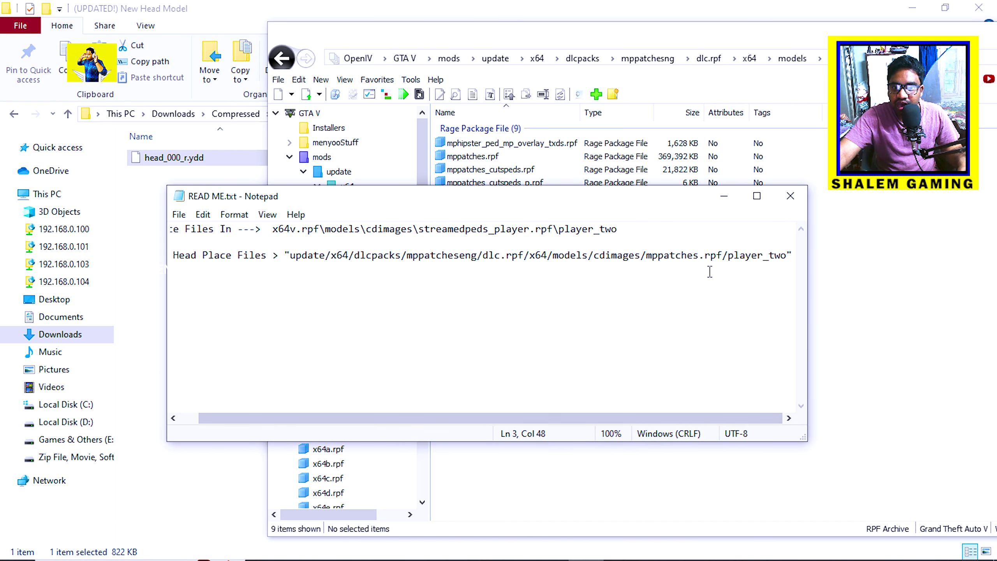
{"action": "left_click", "coordinate": [724, 196]}
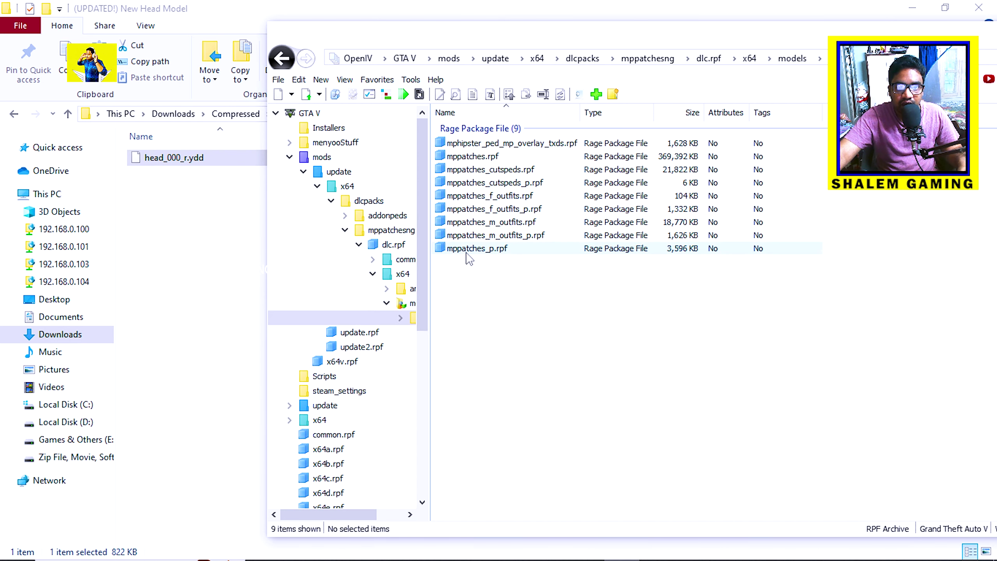
{"action": "left_click", "coordinate": [483, 156]}
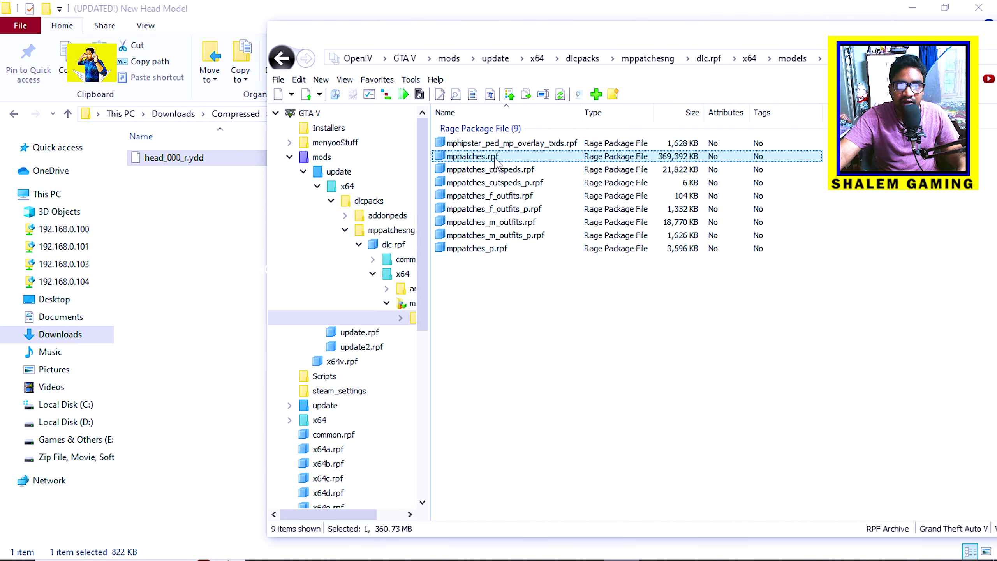
{"action": "double_click", "coordinate": [493, 159]}
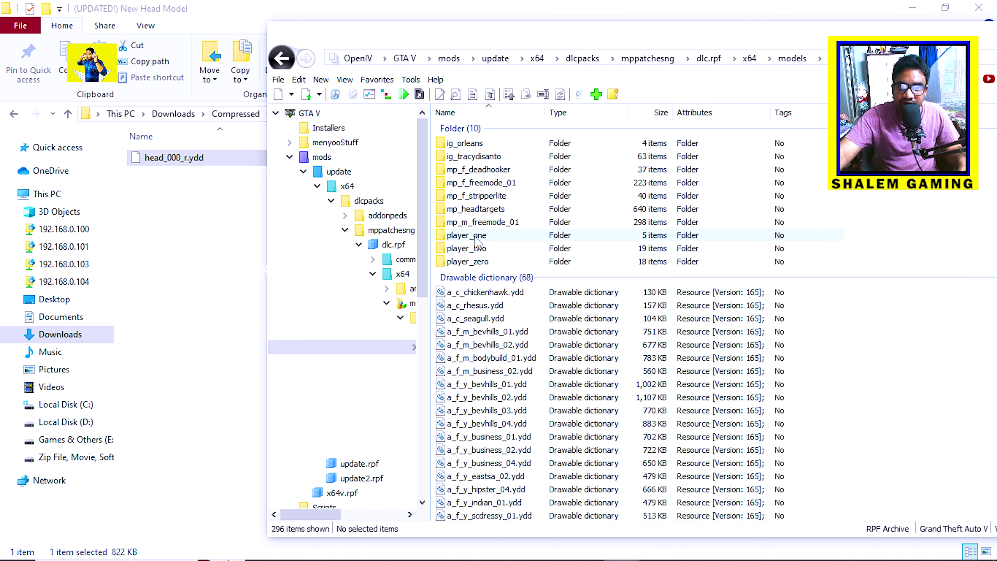
{"action": "left_click", "coordinate": [487, 260]}
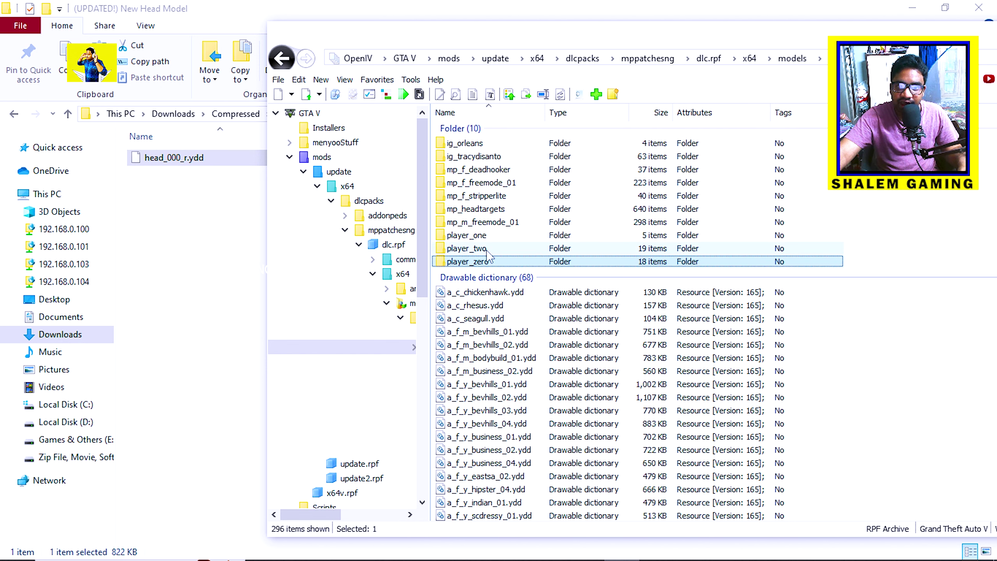
{"action": "left_click", "coordinate": [492, 249]}
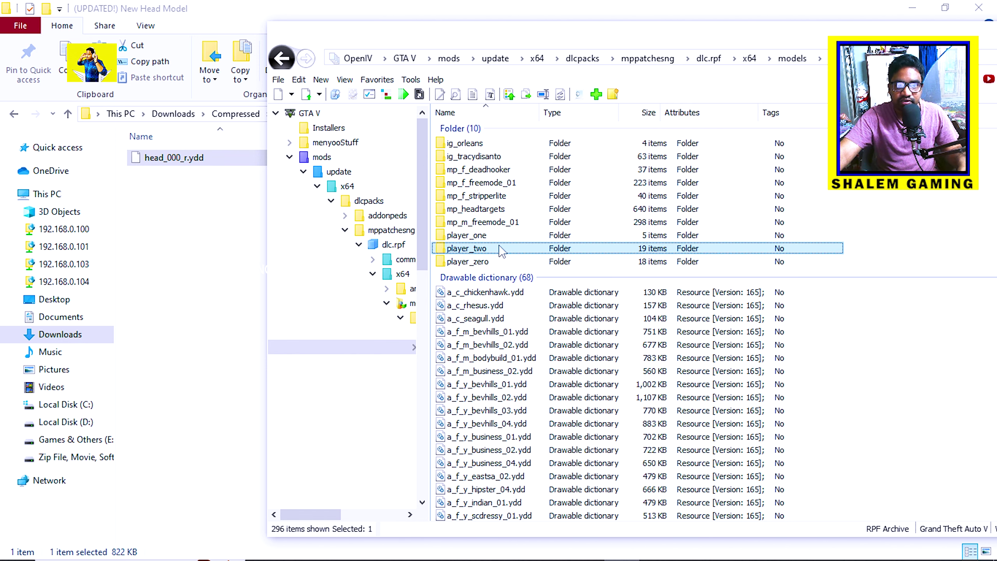
{"action": "double_click", "coordinate": [501, 250]}
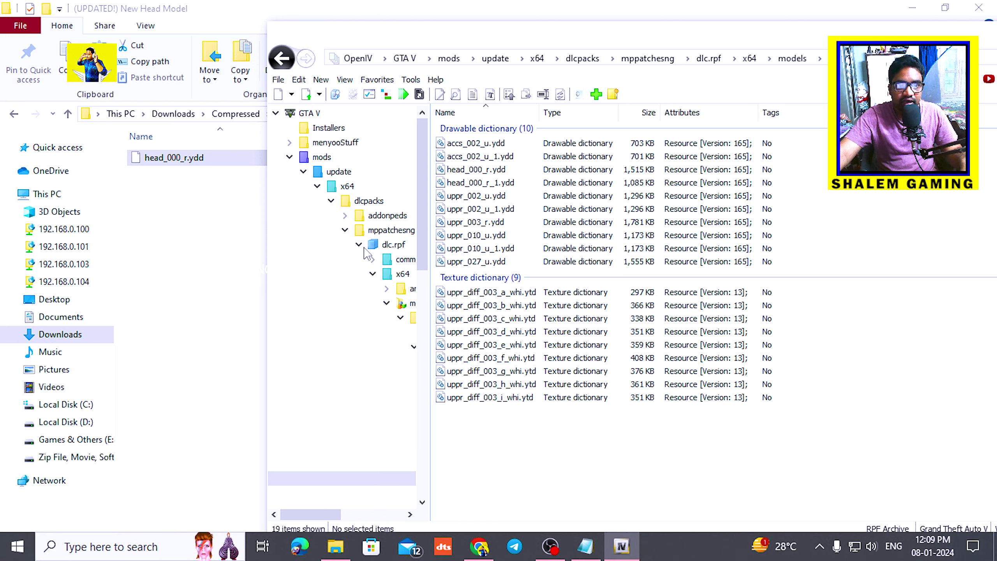
Replace head_000_r.ydd in OpenIV's player_two folder with the head_000_r.ydd file from the (UPDATED!) New Head Model folder.
{"action": "left_click", "coordinate": [178, 159]}
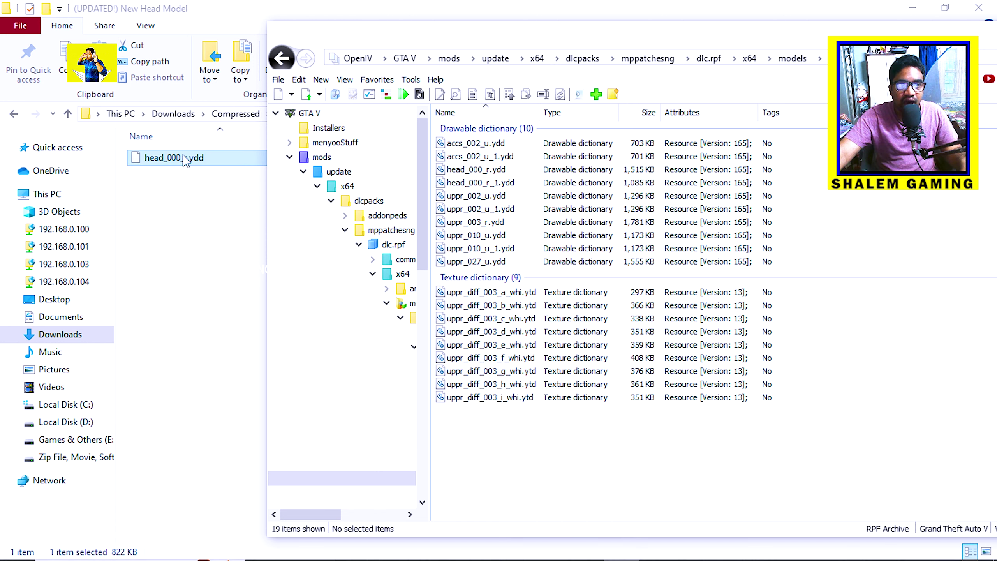
{"action": "left_click", "coordinate": [486, 172]}
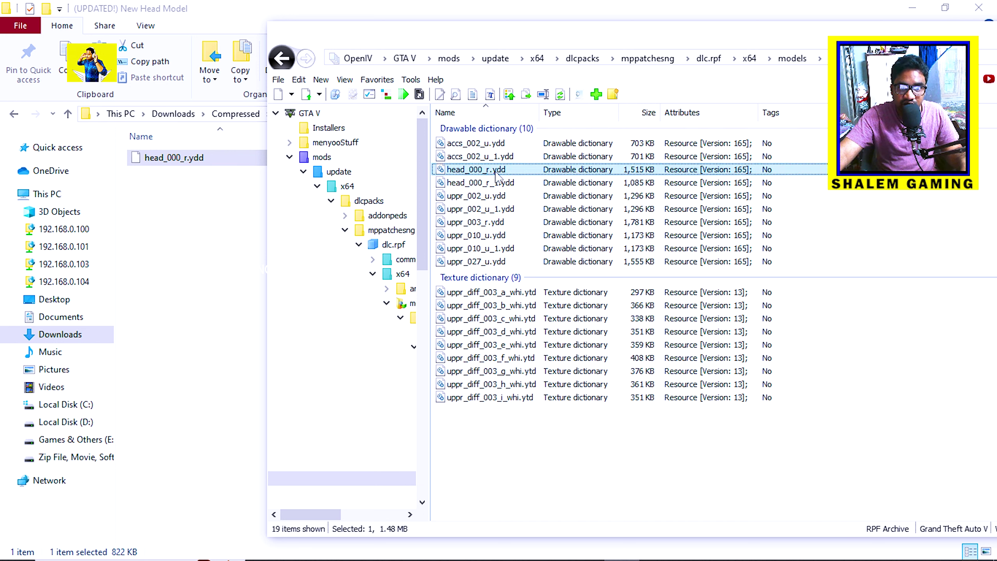
{"action": "left_click_drag", "start_coordinate": [167, 159], "coordinate": [208, 179]}
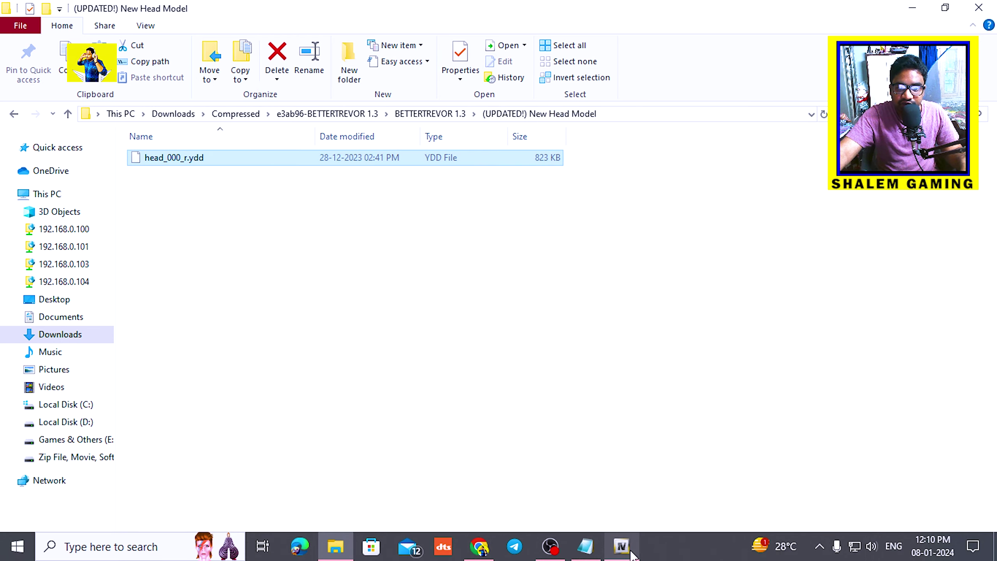
{"action": "left_click", "coordinate": [336, 552]}
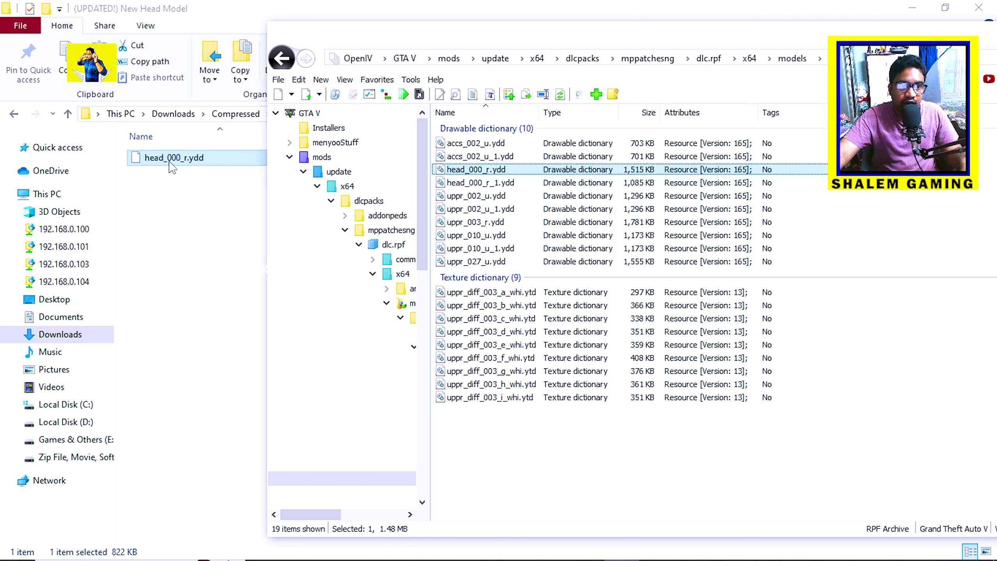
{"action": "left_click_drag", "start_coordinate": [174, 162], "coordinate": [608, 207]}
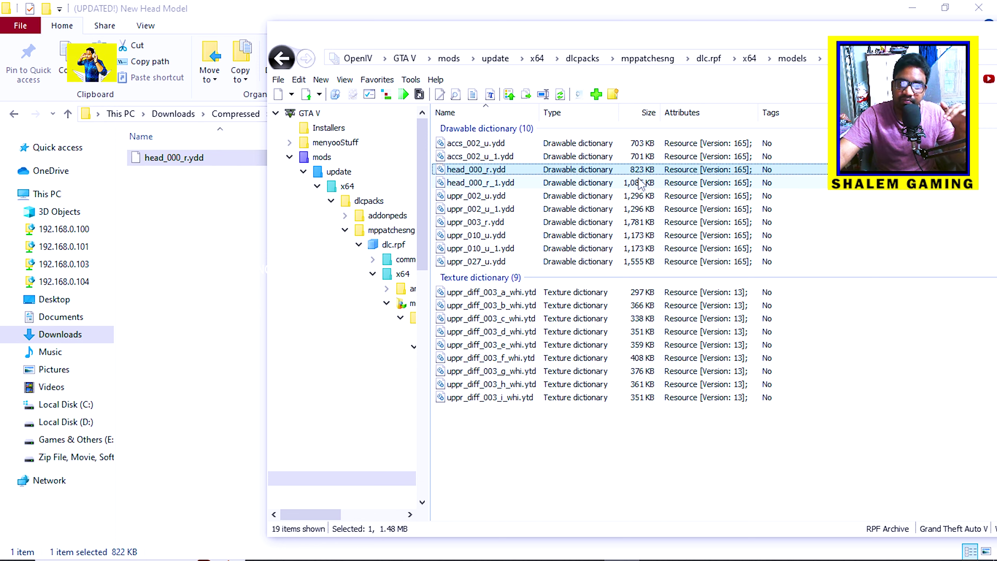
Reopen the mods folder from the GTA V root and return File Explorer to the e3ab96-BETTERTREVOR 1.3 folder.
{"action": "left_click", "coordinate": [290, 157]}
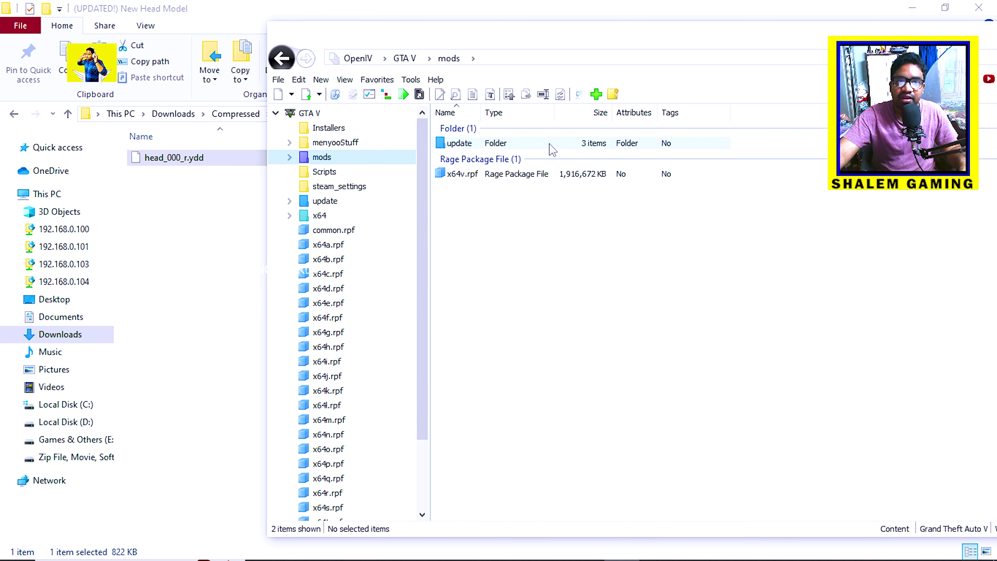
{"action": "left_click", "coordinate": [345, 115]}
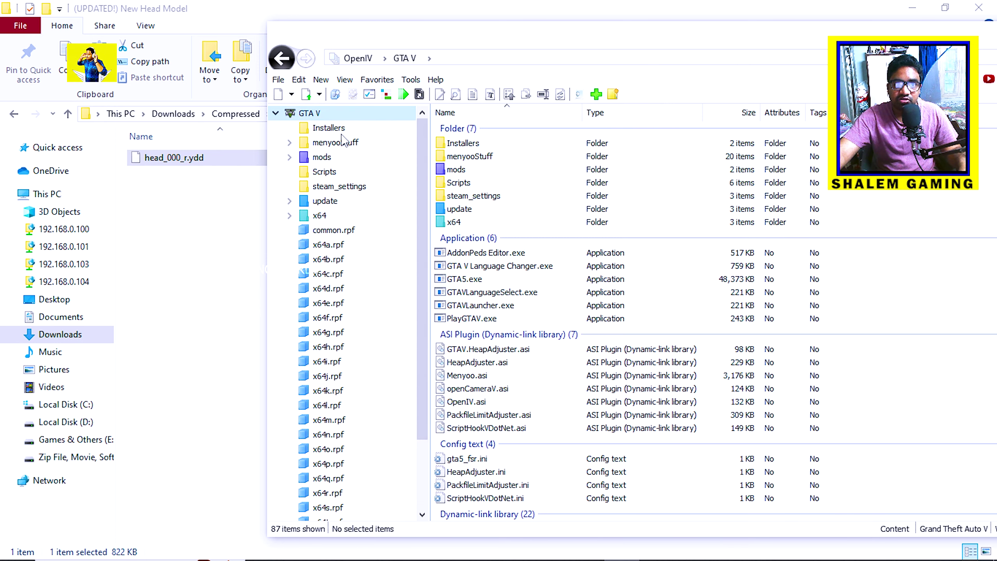
{"action": "left_click", "coordinate": [326, 157]}
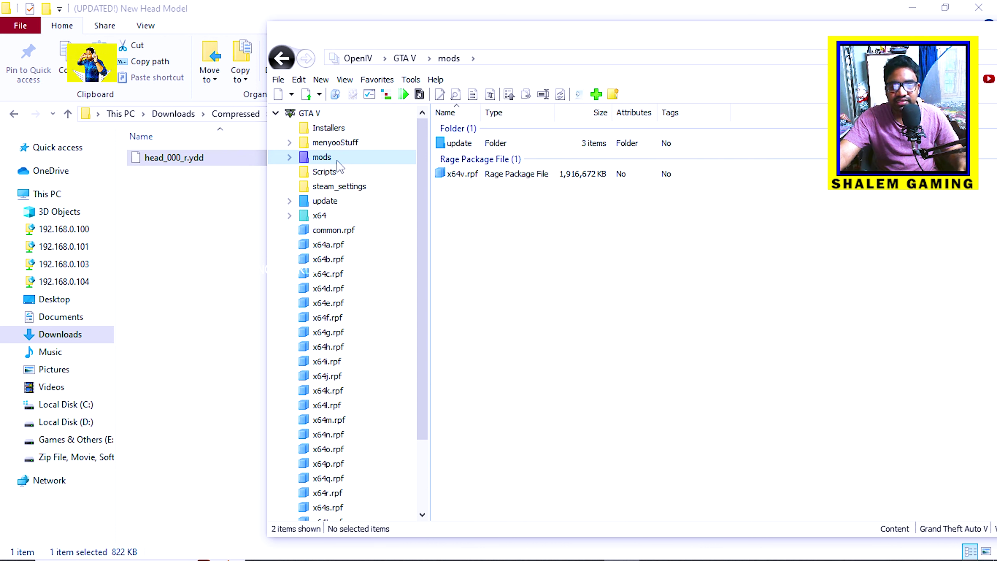
{"action": "left_click", "coordinate": [14, 114]}
{"action": "left_click", "coordinate": [14, 113]}
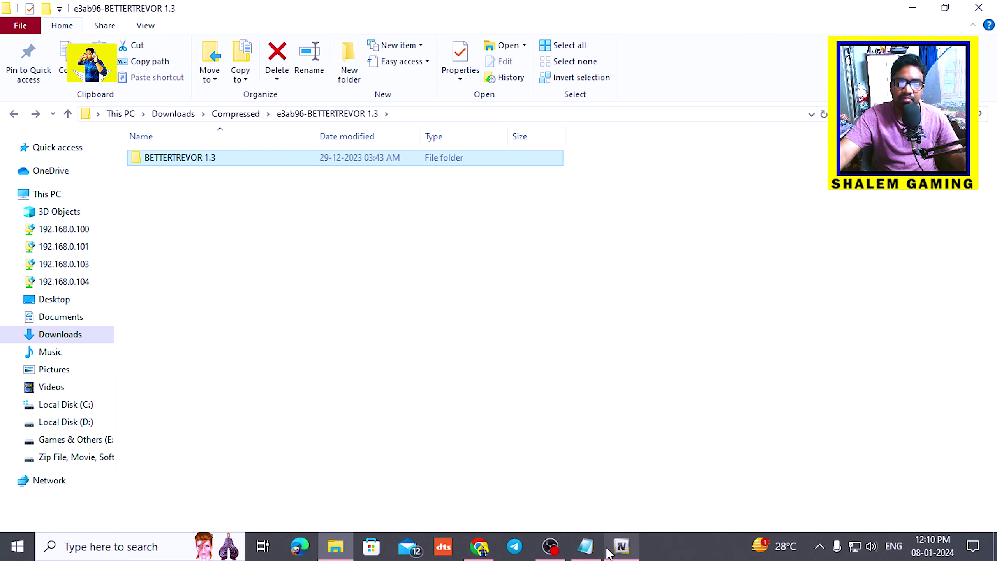
Switch back to OpenIV and review x64v.rpf in mods and the mppatchesng folder in mods\update\x64\dlcpacks.
{"action": "left_click", "coordinate": [622, 546]}
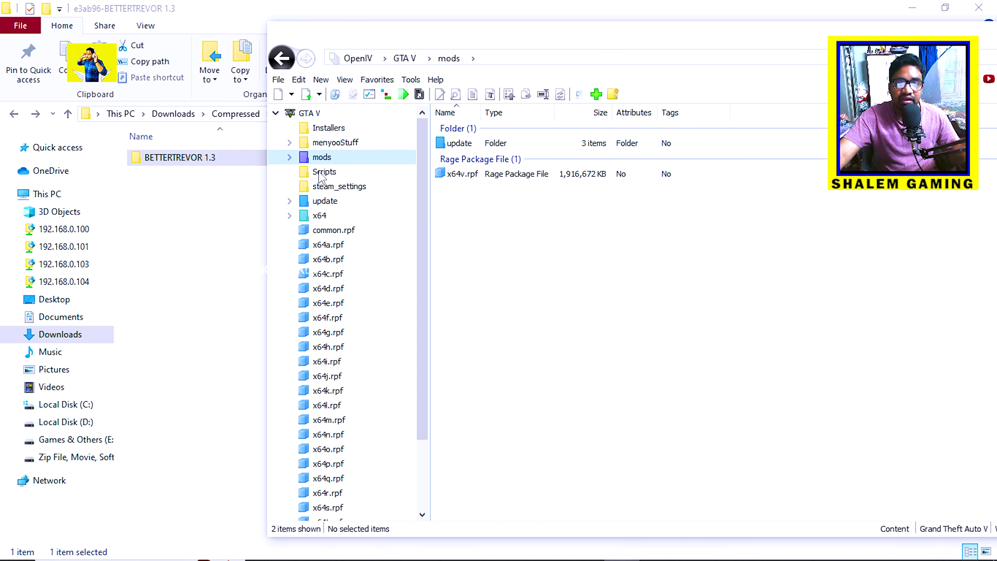
{"action": "left_click", "coordinate": [464, 179]}
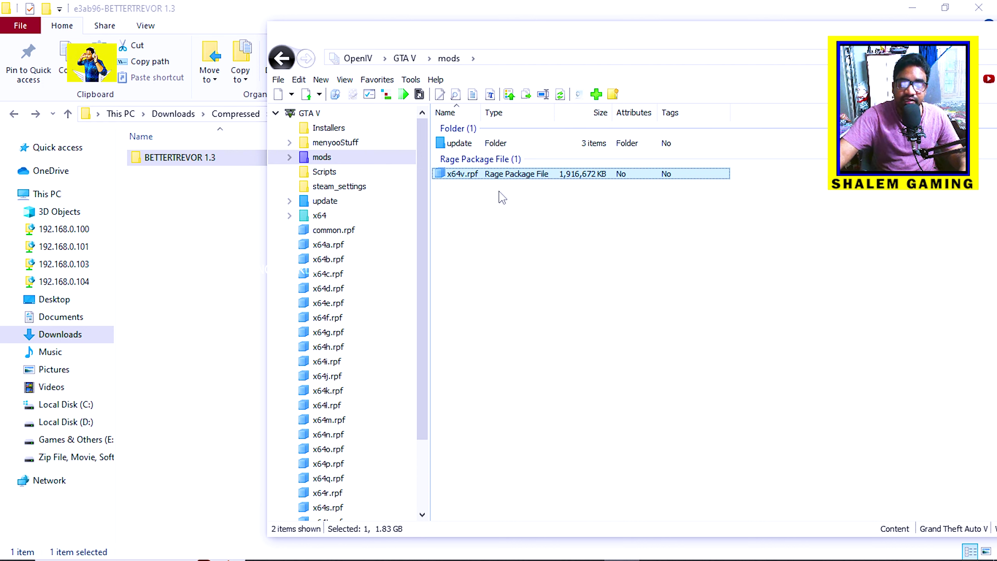
{"action": "double_click", "coordinate": [462, 144]}
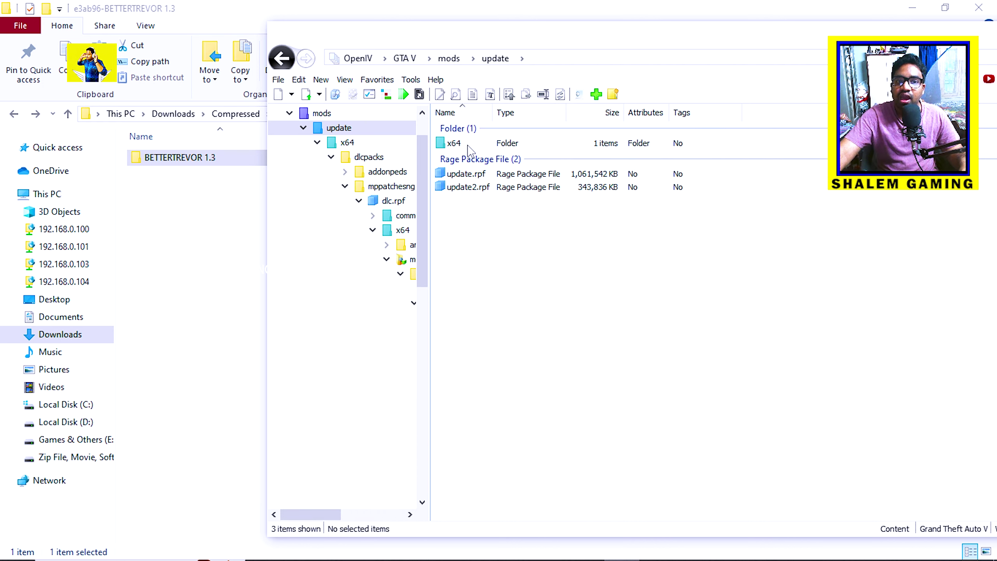
{"action": "left_click", "coordinate": [467, 144]}
{"action": "double_click", "coordinate": [467, 146]}
{"action": "double_click", "coordinate": [467, 146]}
{"action": "left_click", "coordinate": [477, 157]}
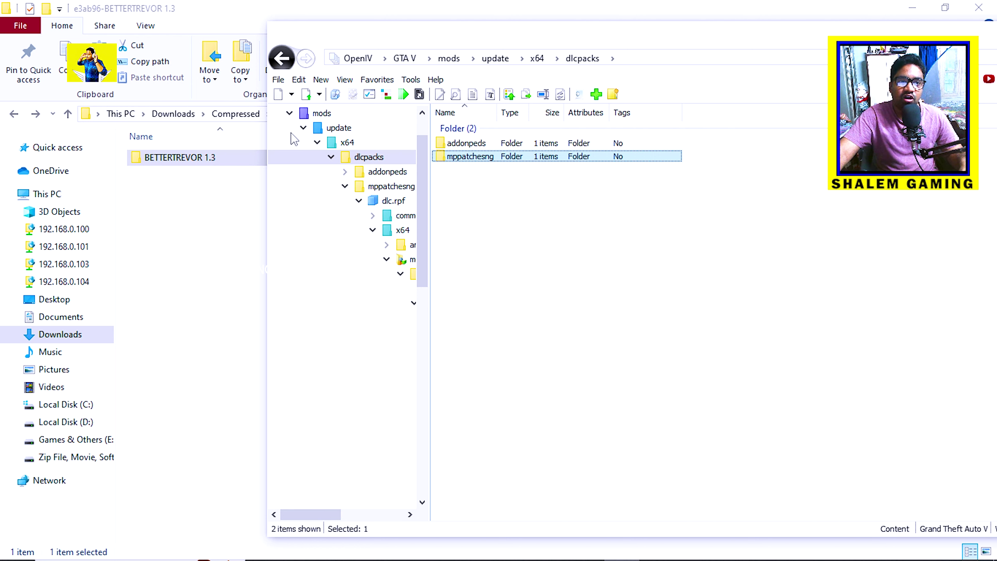
Collapse the mods folder tree, return to the GTA V root and close OpenIV.
{"action": "scroll", "coordinate": [294, 139], "scroll_direction": "up", "scroll_amount": 1}
{"action": "left_click", "coordinate": [290, 158]}
{"action": "left_click", "coordinate": [306, 114]}
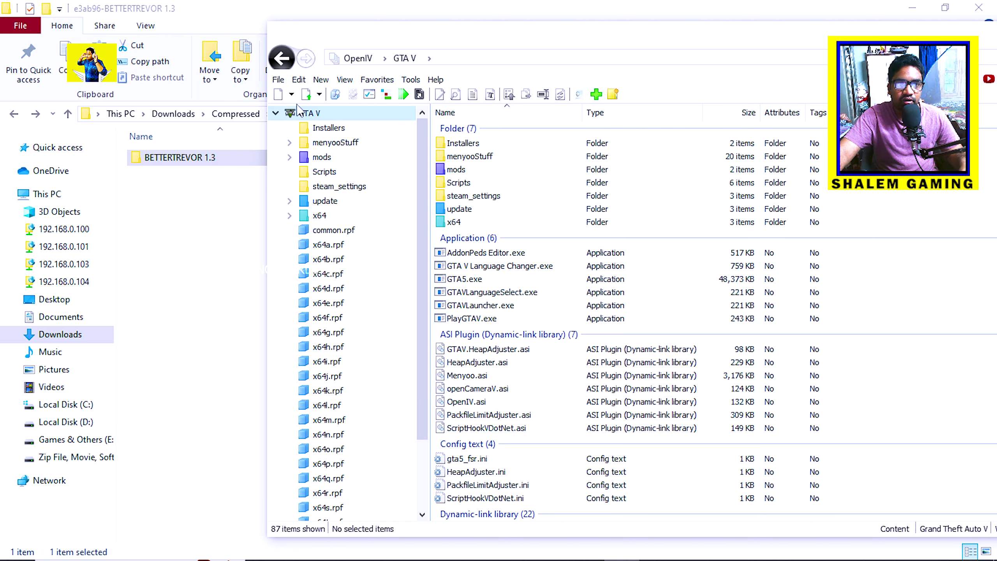
{"action": "left_click", "coordinate": [278, 79]}
{"action": "left_click", "coordinate": [397, 271]}
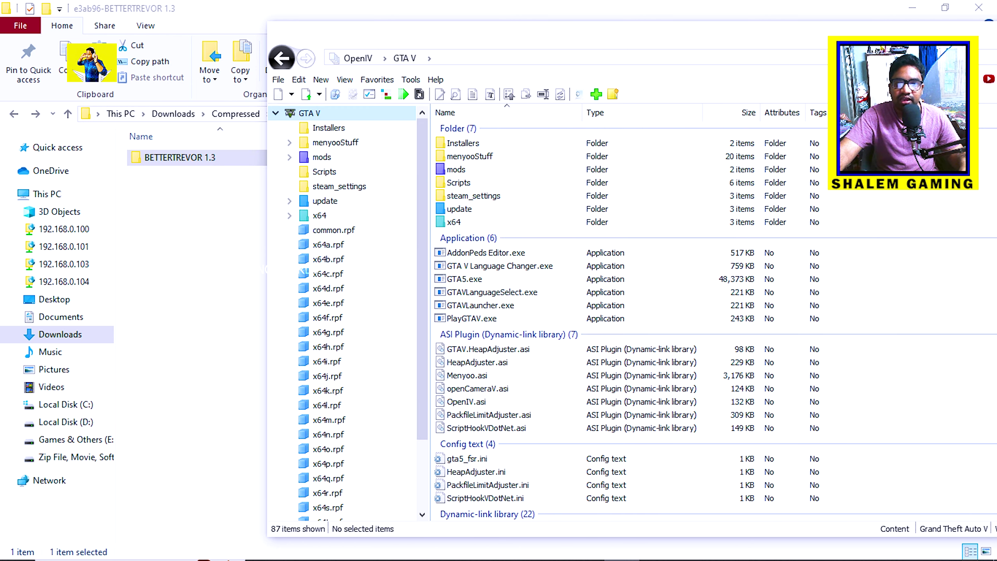
{"action": "left_click_drag", "start_coordinate": [888, 42], "coordinate": [695, 42]}
{"action": "left_click", "coordinate": [876, 31]}
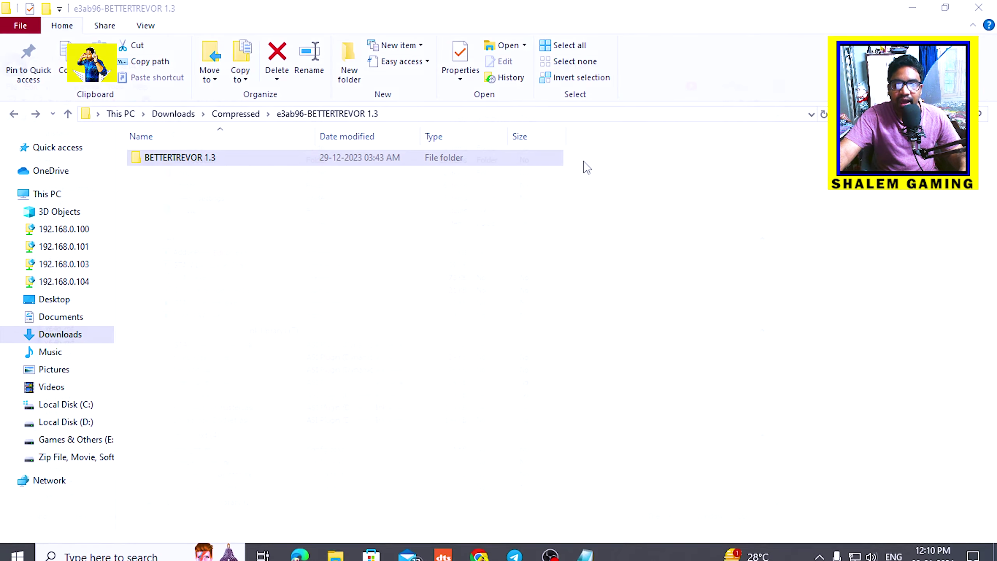
Close File Explorer and refresh the desktop.
{"action": "left_click", "coordinate": [14, 114]}
{"action": "left_click", "coordinate": [14, 113]}
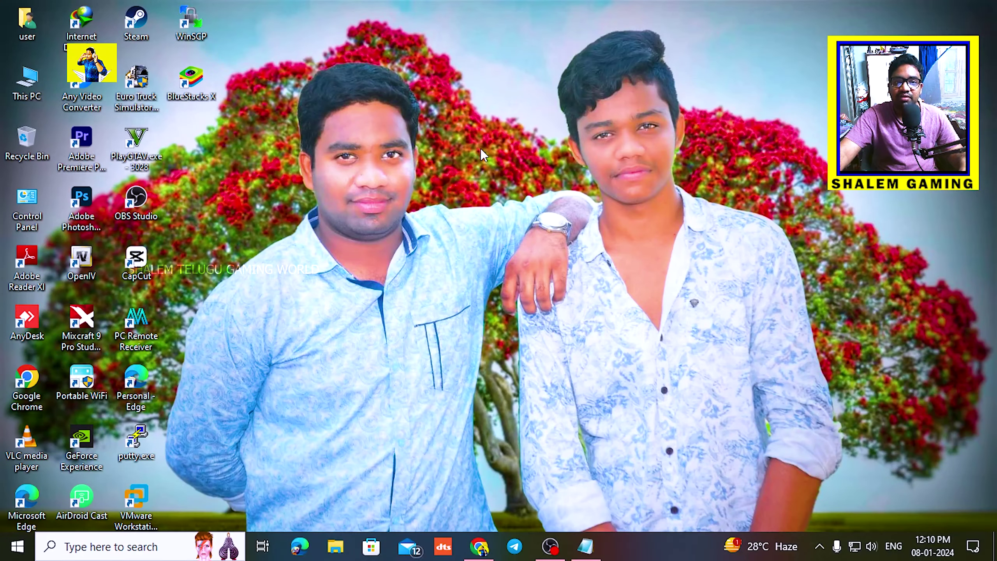
{"action": "right_click", "coordinate": [480, 148]}
{"action": "left_click", "coordinate": [517, 191]}
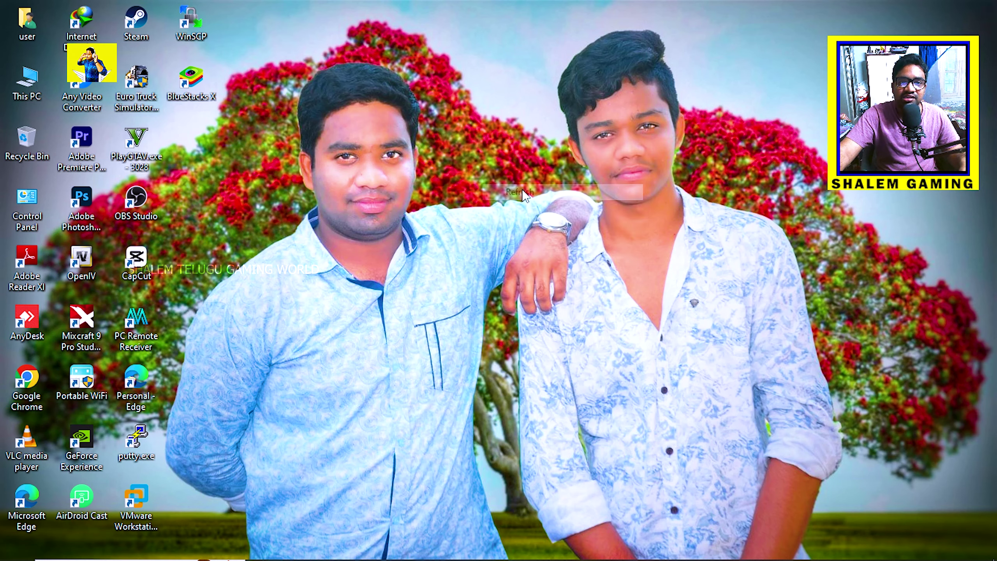
{"action": "right_click", "coordinate": [522, 189]}
{"action": "left_click", "coordinate": [562, 233]}
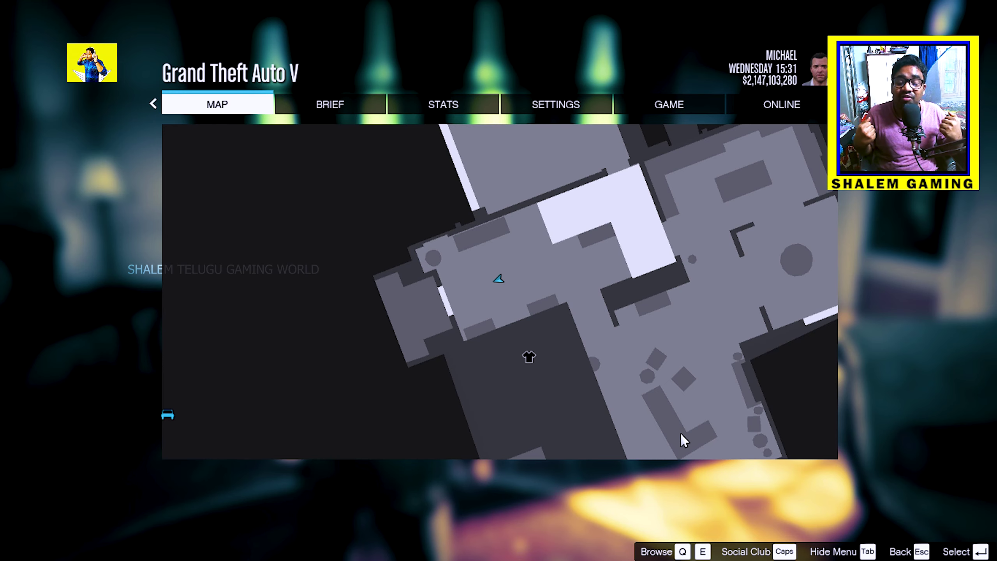
Switch to Grand Theft Auto V and leave its pause menu to resume play as Michael.
{"action": "key", "text": "Escape"}
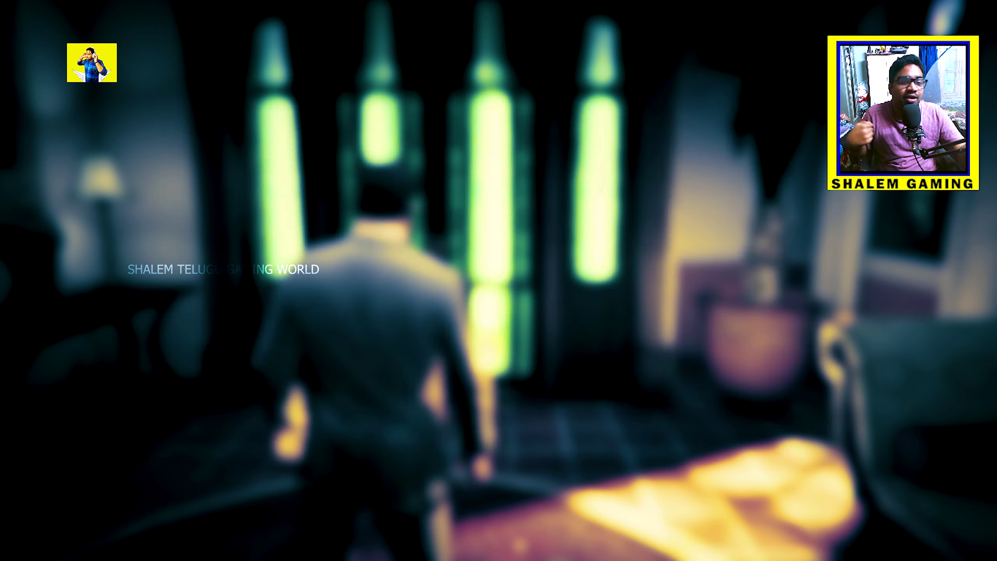